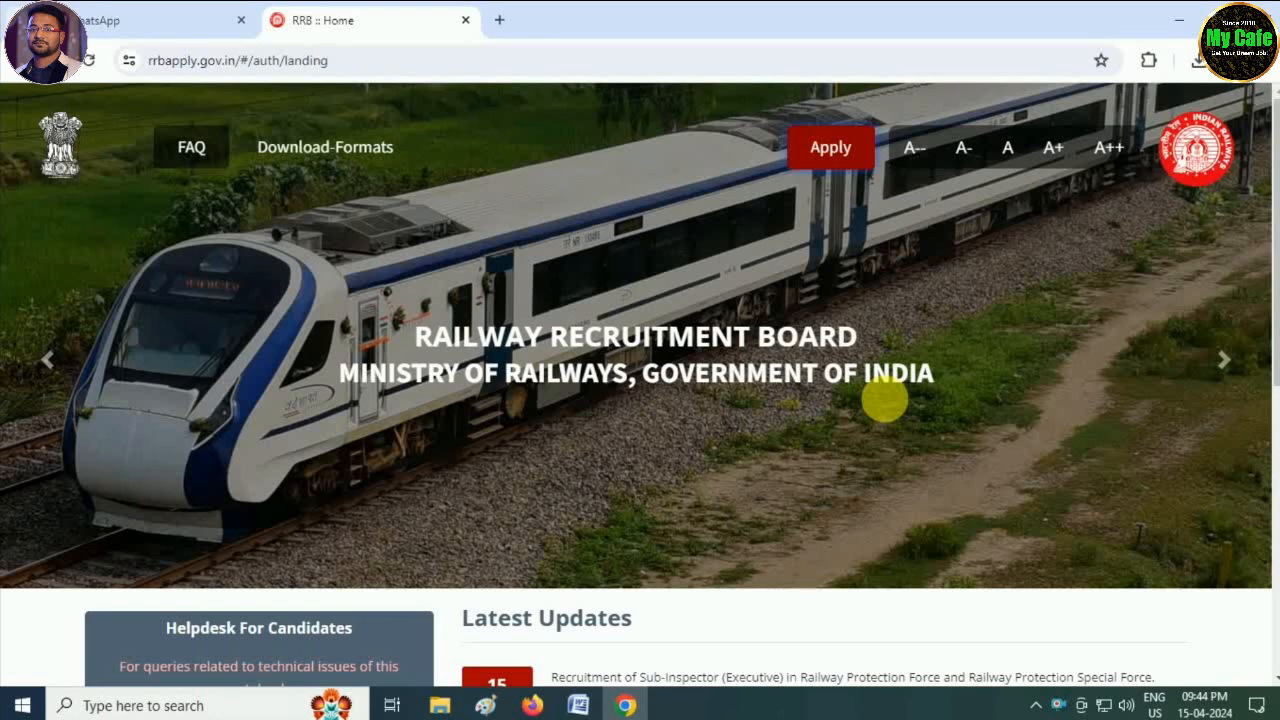
Start Apply > Create An Account, acknowledge the note, and choose India as Country Of Nationality
left_click(830, 150)
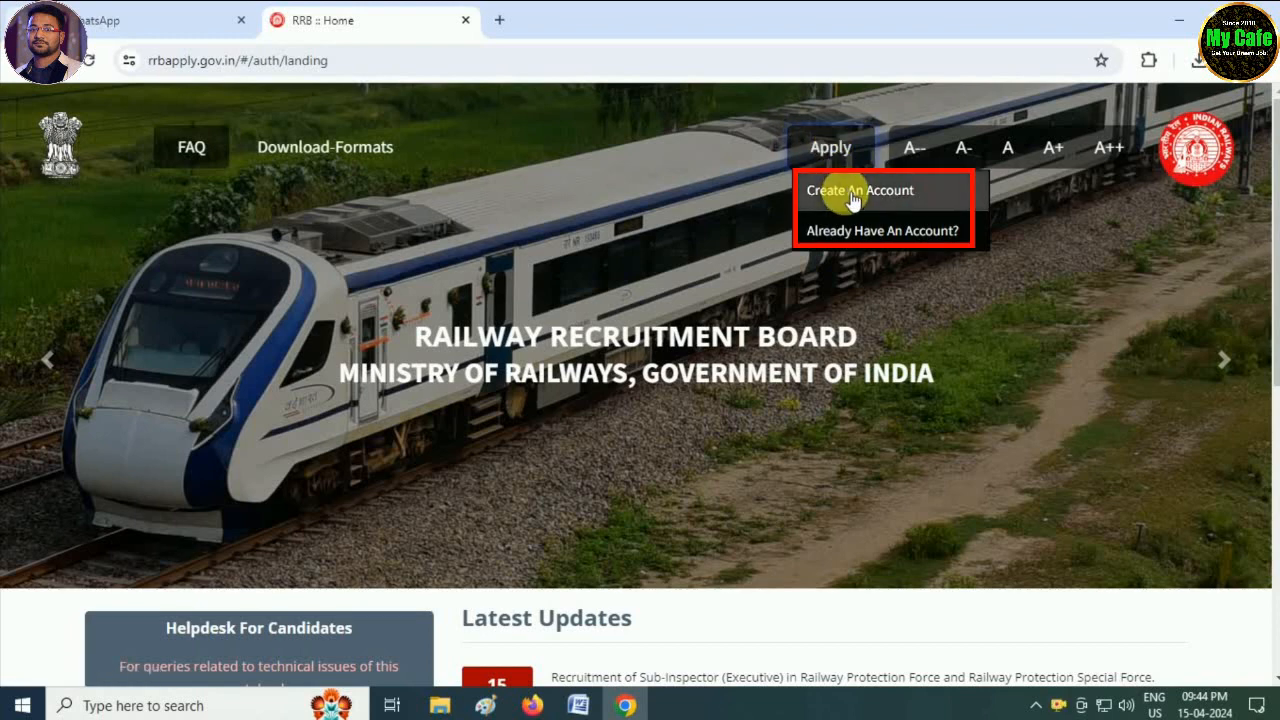
left_click(851, 198)
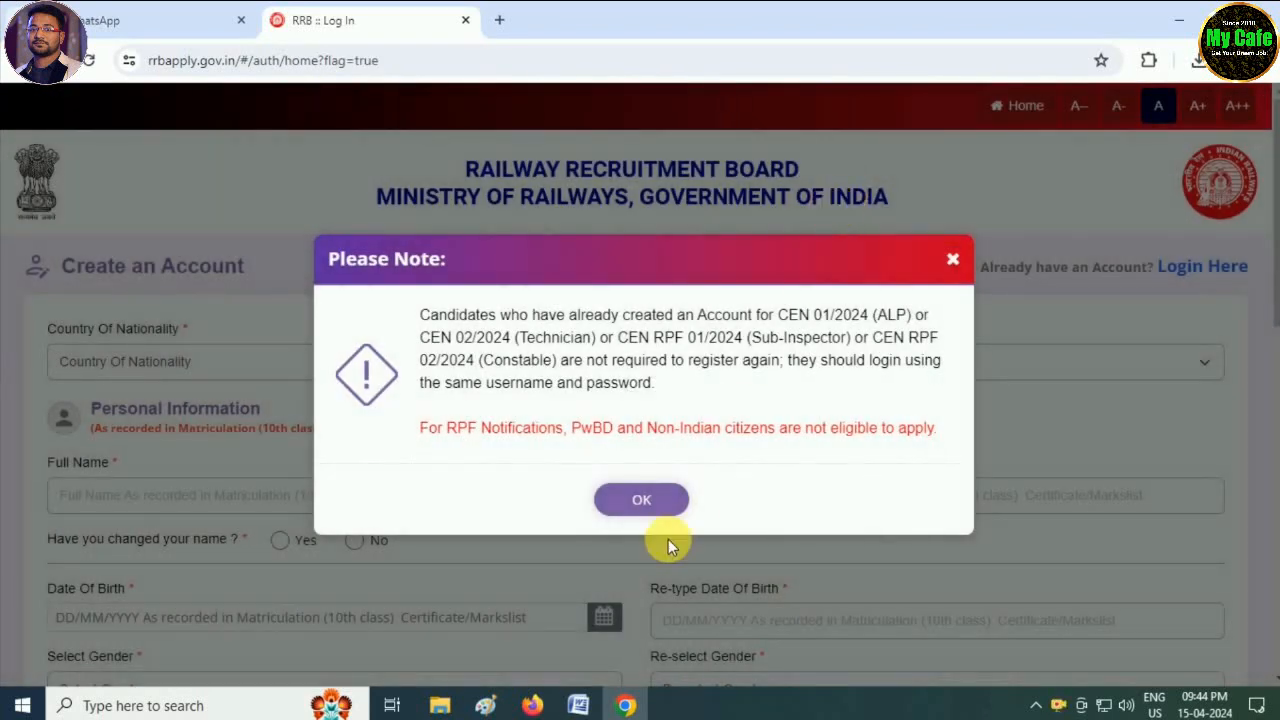
left_click(643, 505)
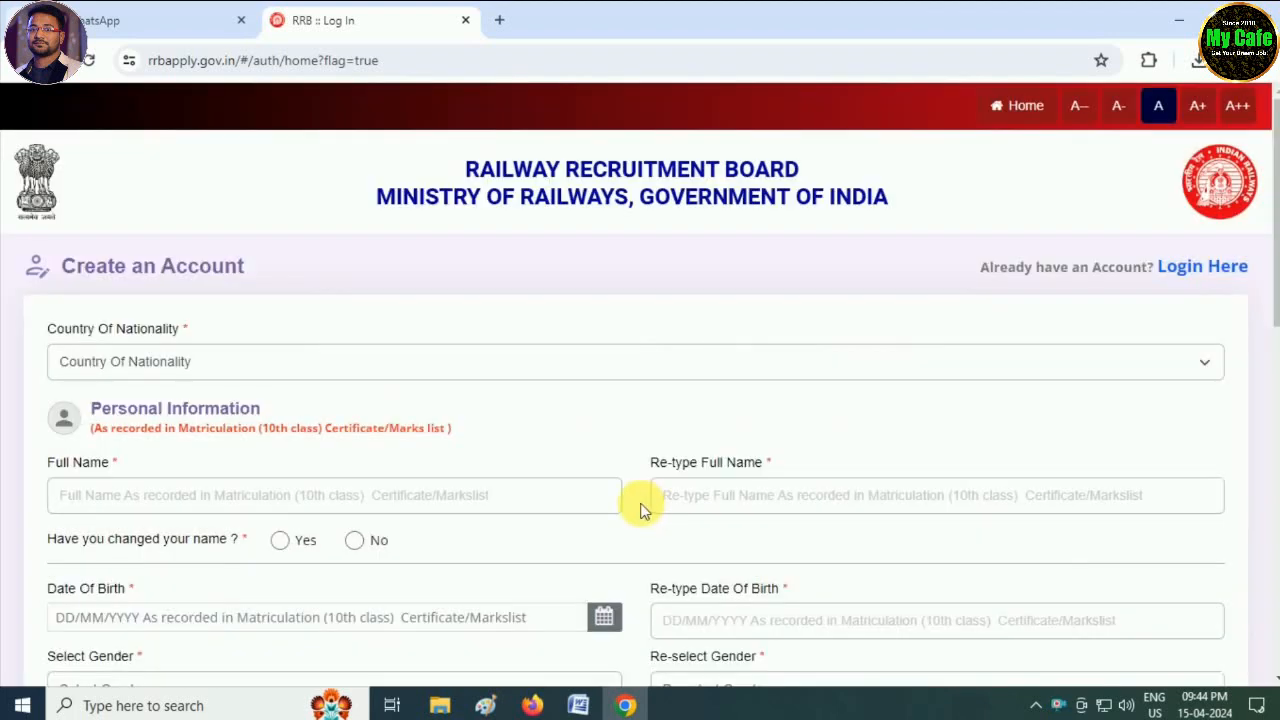
left_click(145, 364)
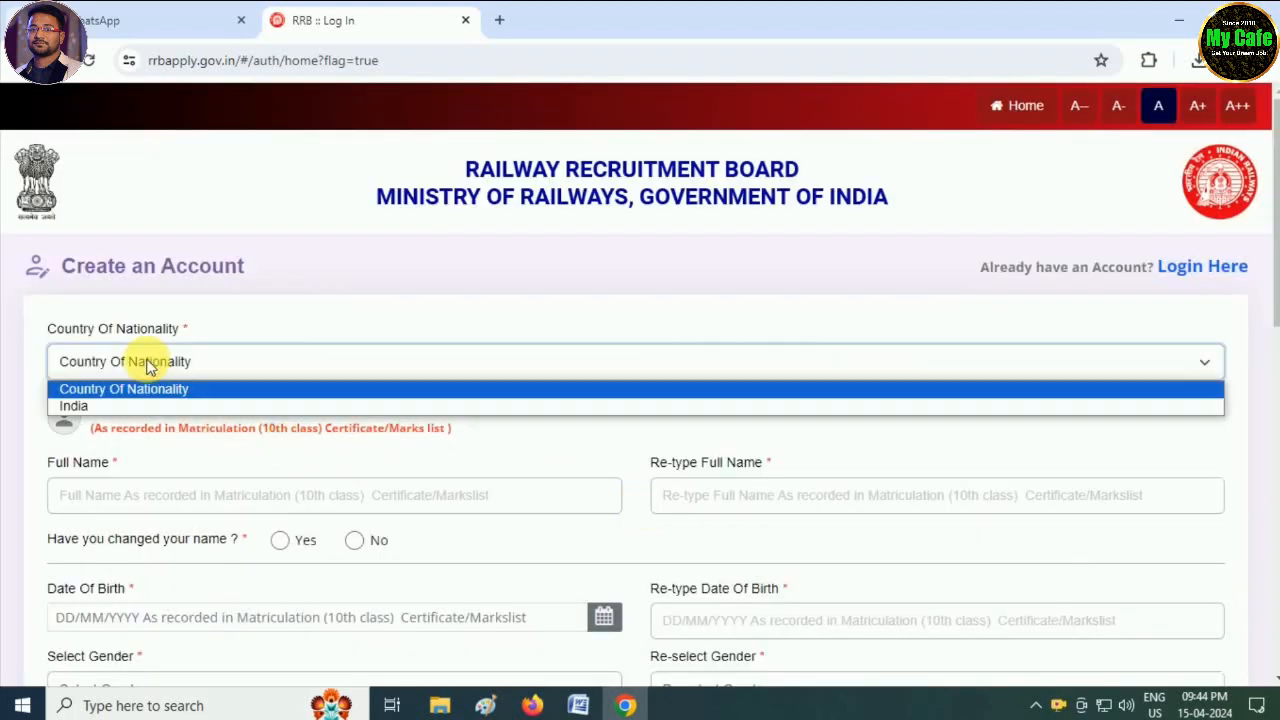
left_click(92, 403)
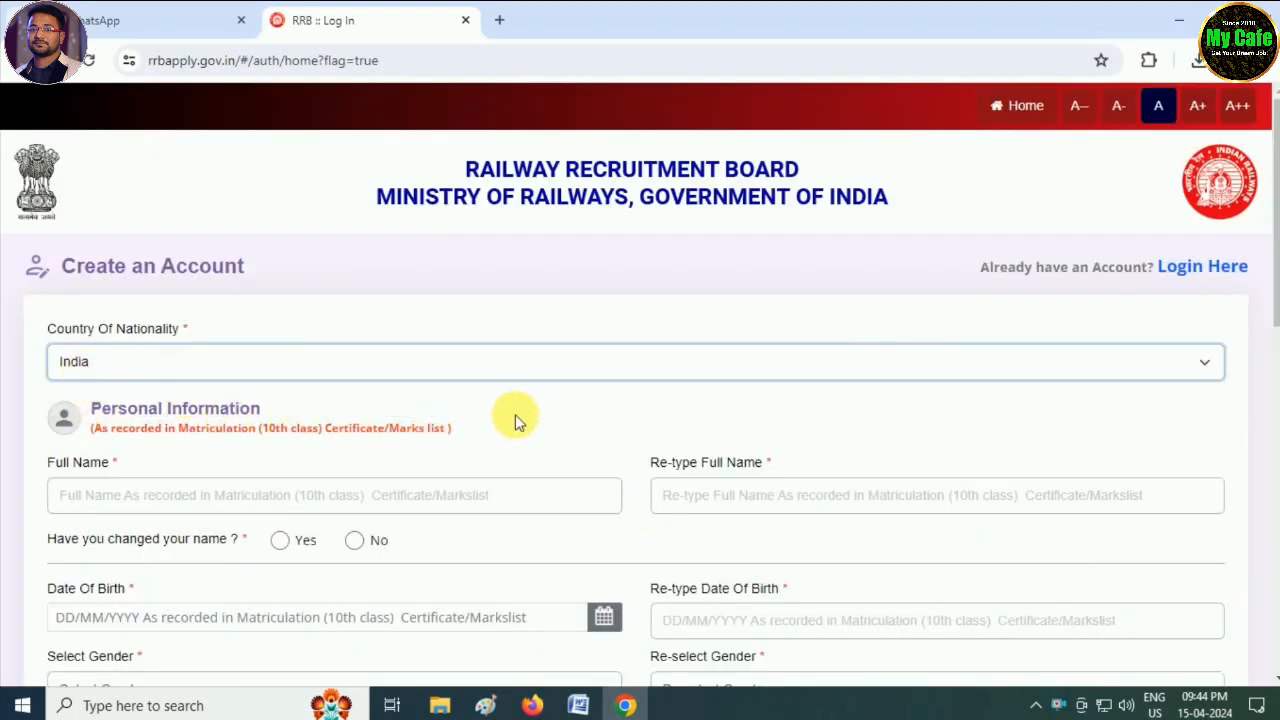
scroll(520, 418, "down", 2)
scroll(525, 420, "down", 2)
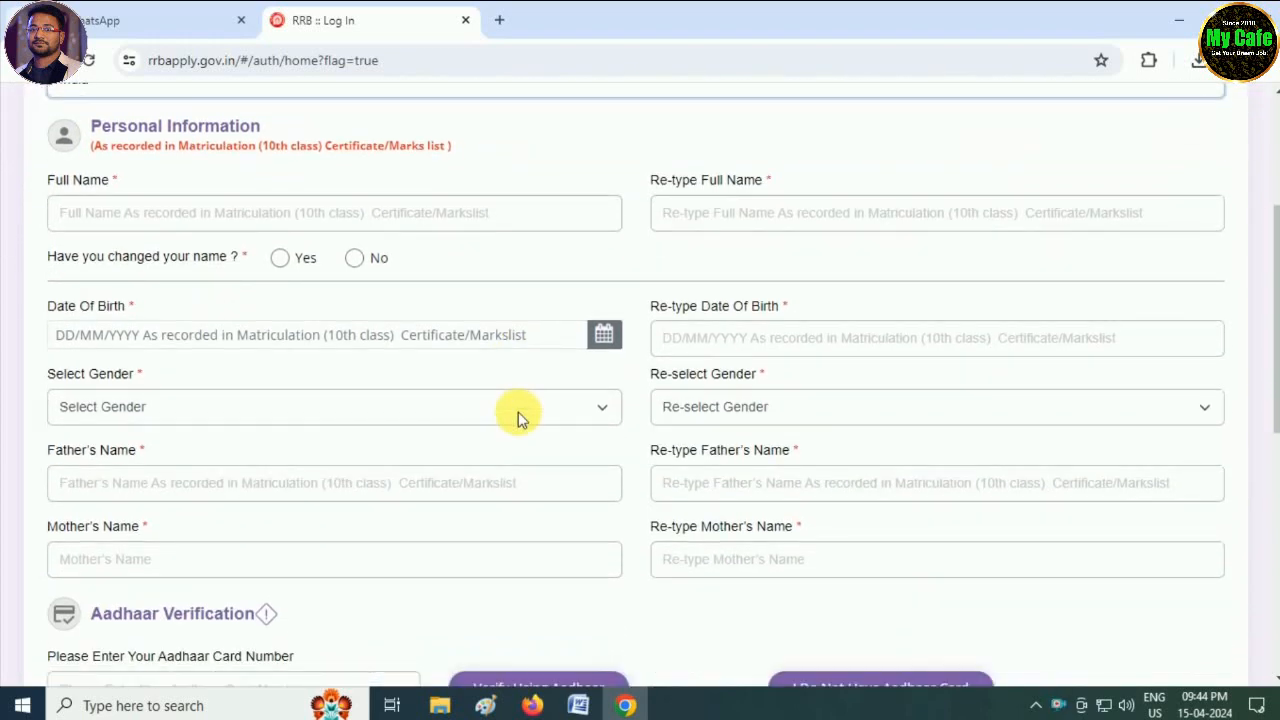
Enter and retype the candidate's full name, and answer No to a name change
left_click(157, 214)
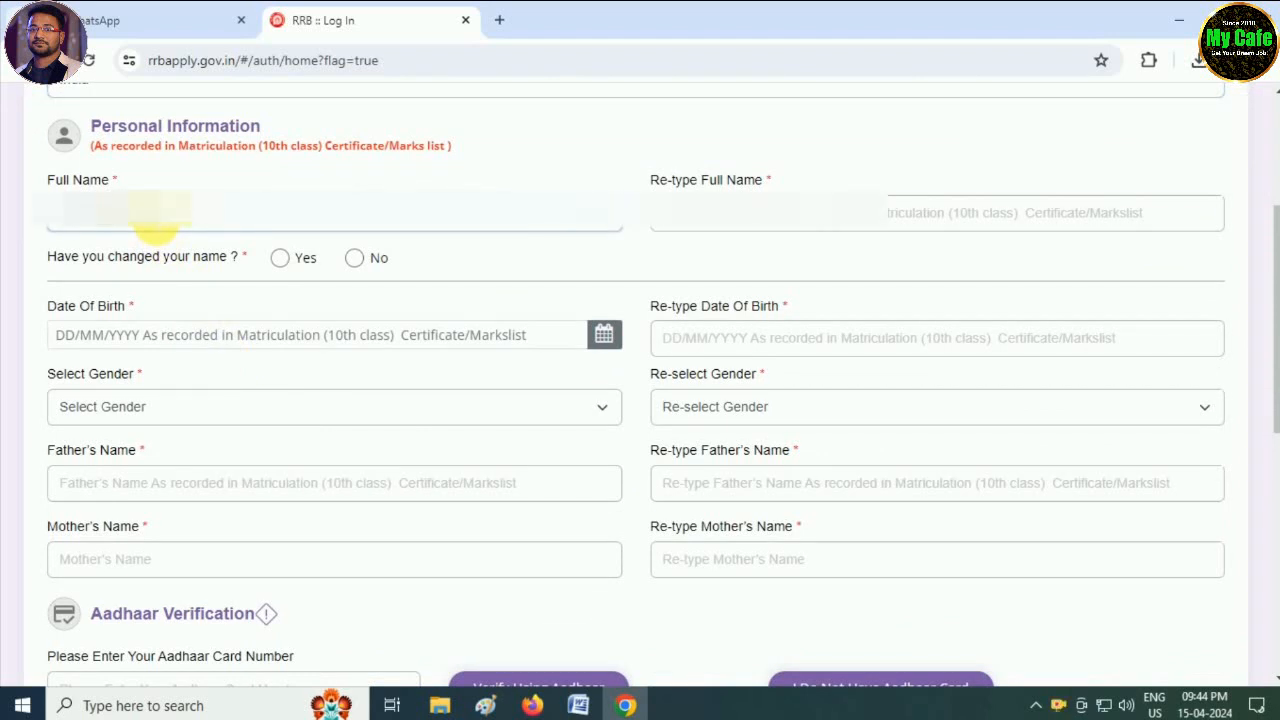
key("Tab")
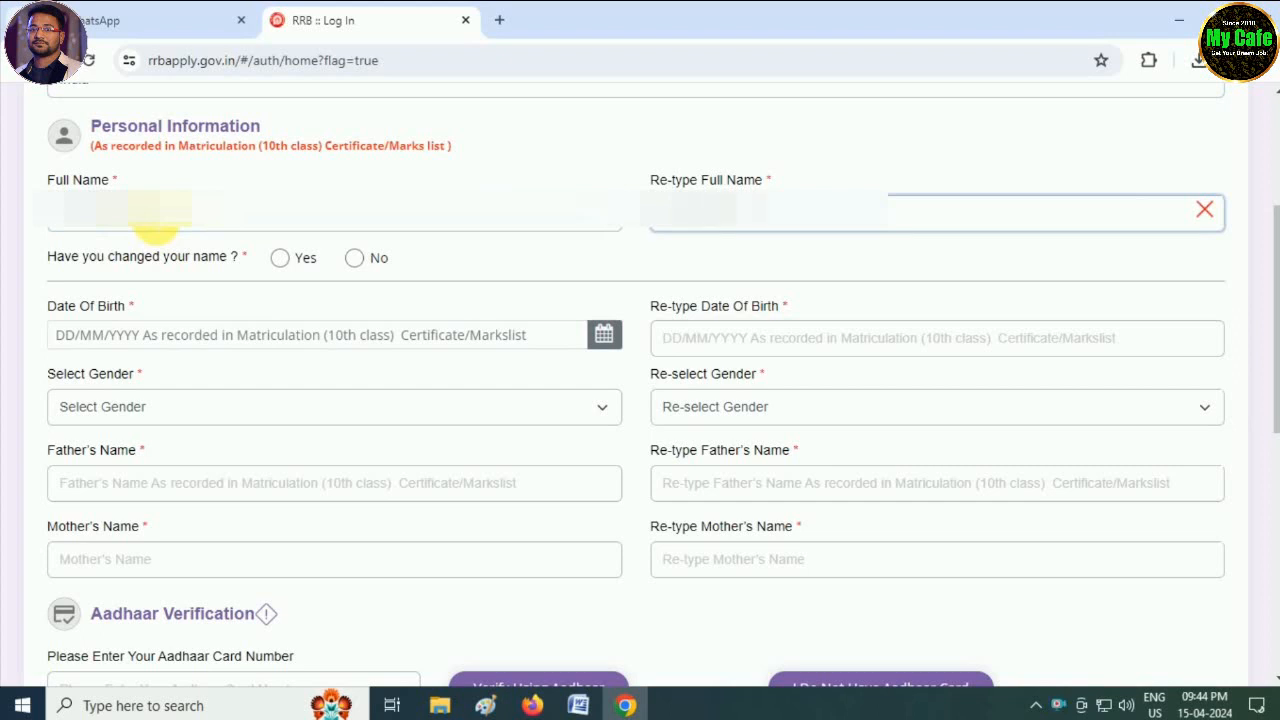
type("??")
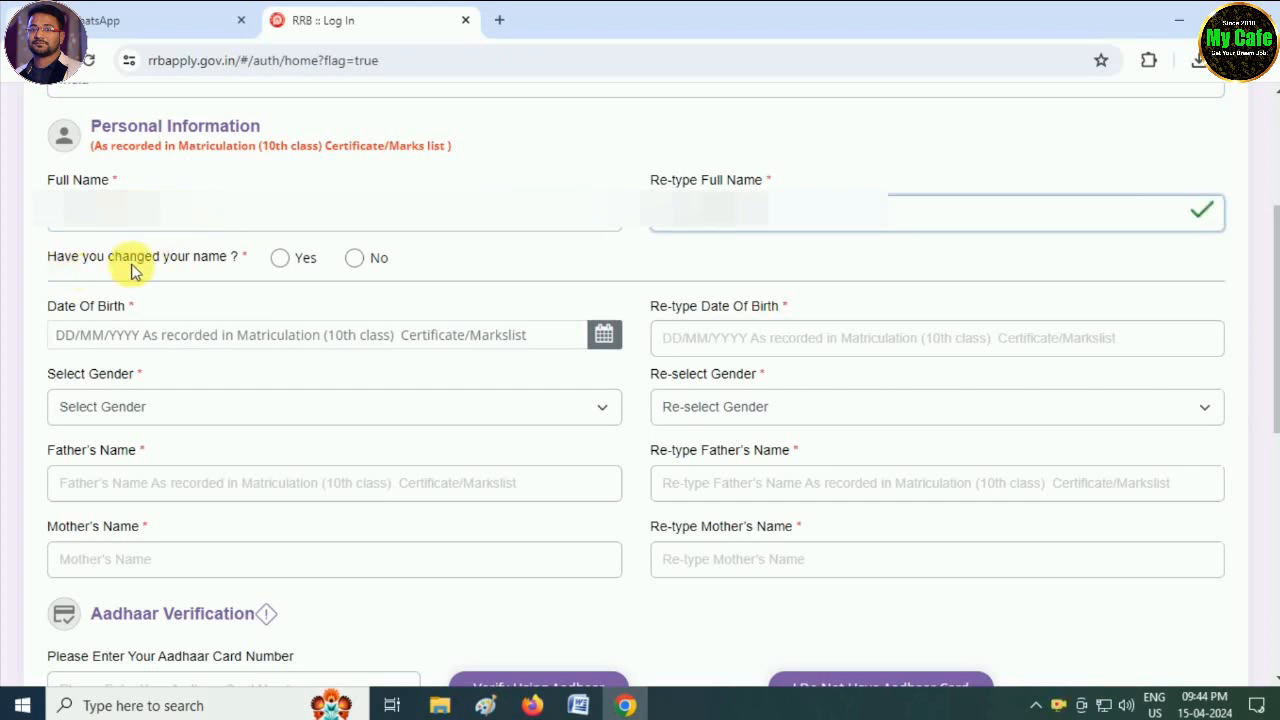
left_click(354, 258)
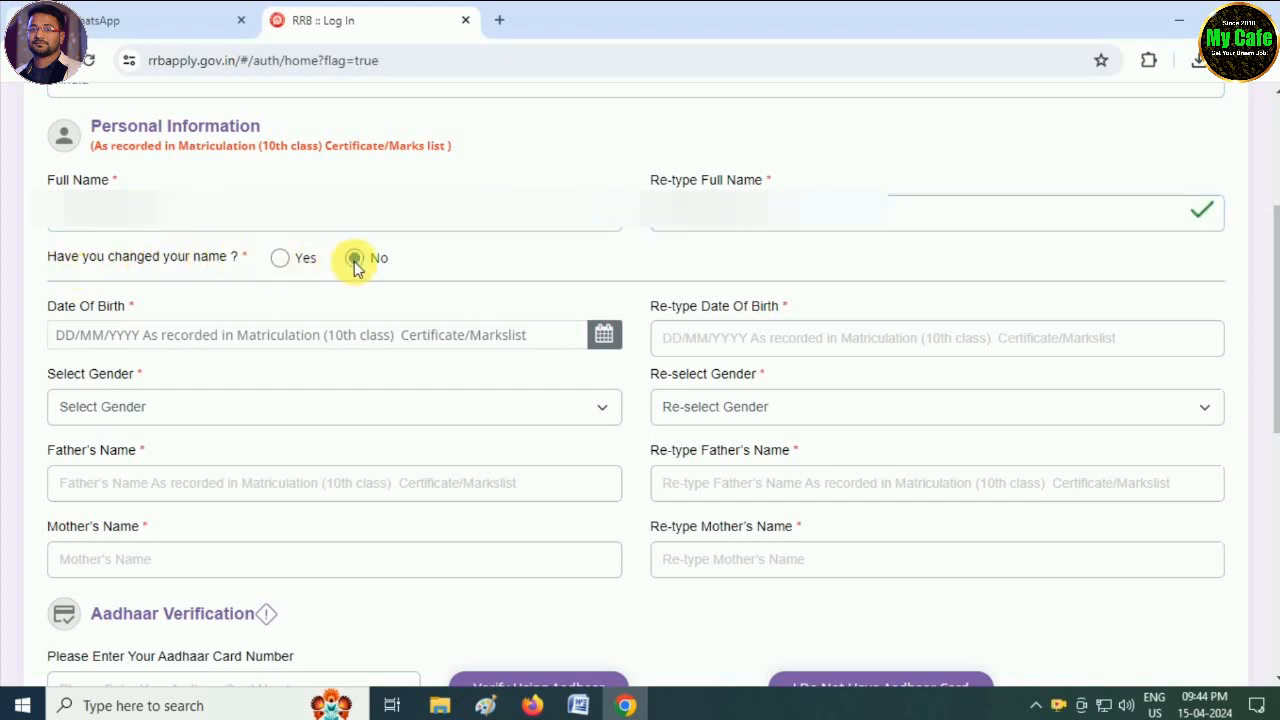
Set the date of birth to 4 January 2000 in the calendar
left_click(138, 335)
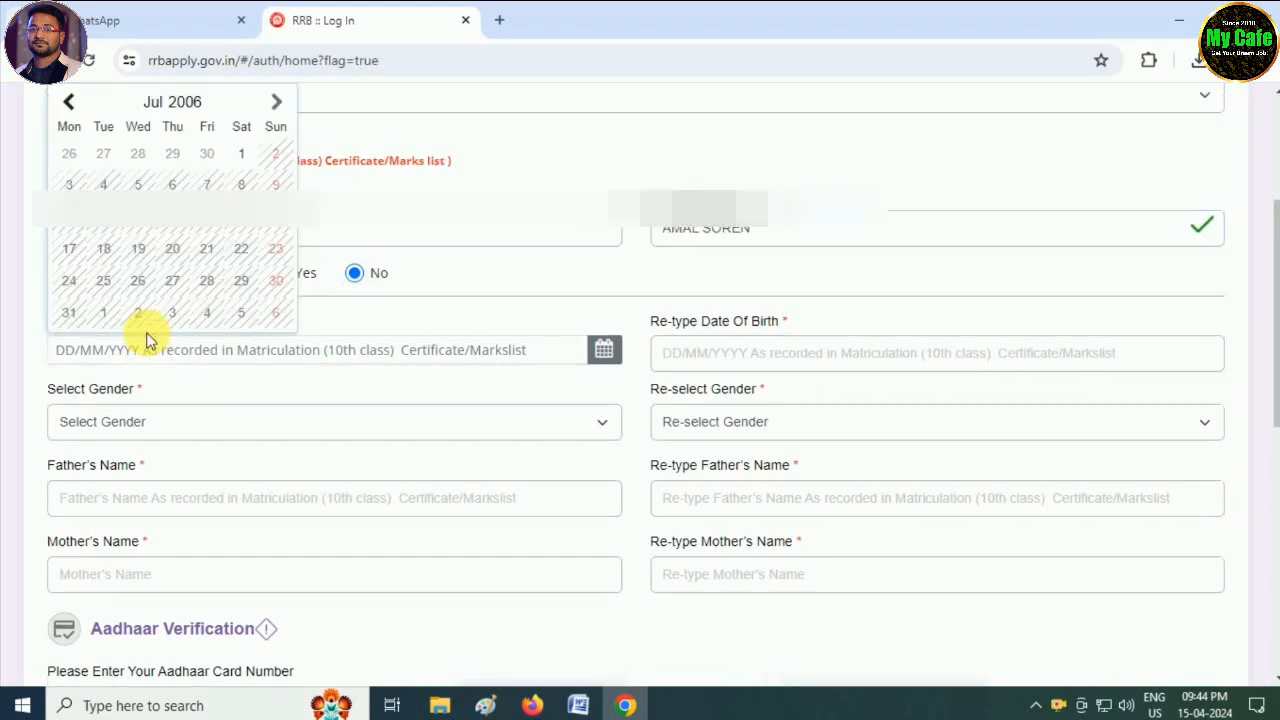
left_click(198, 102)
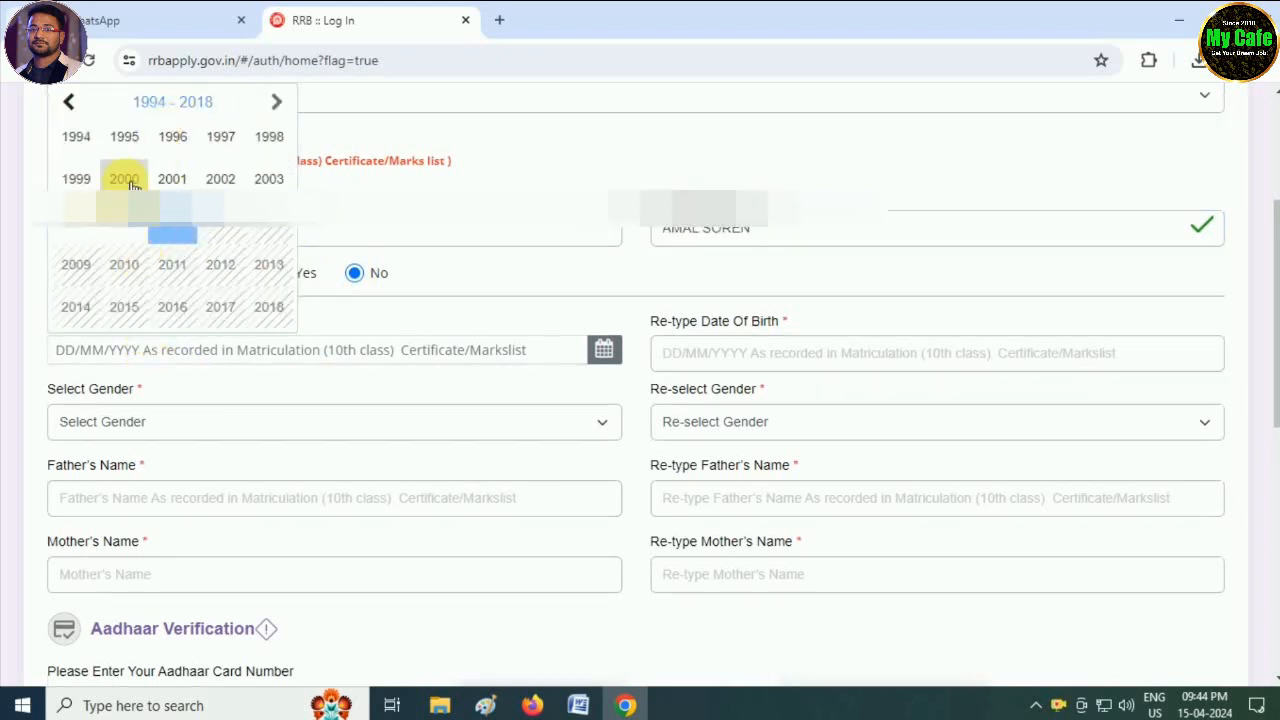
left_click(124, 178)
left_click(237, 165)
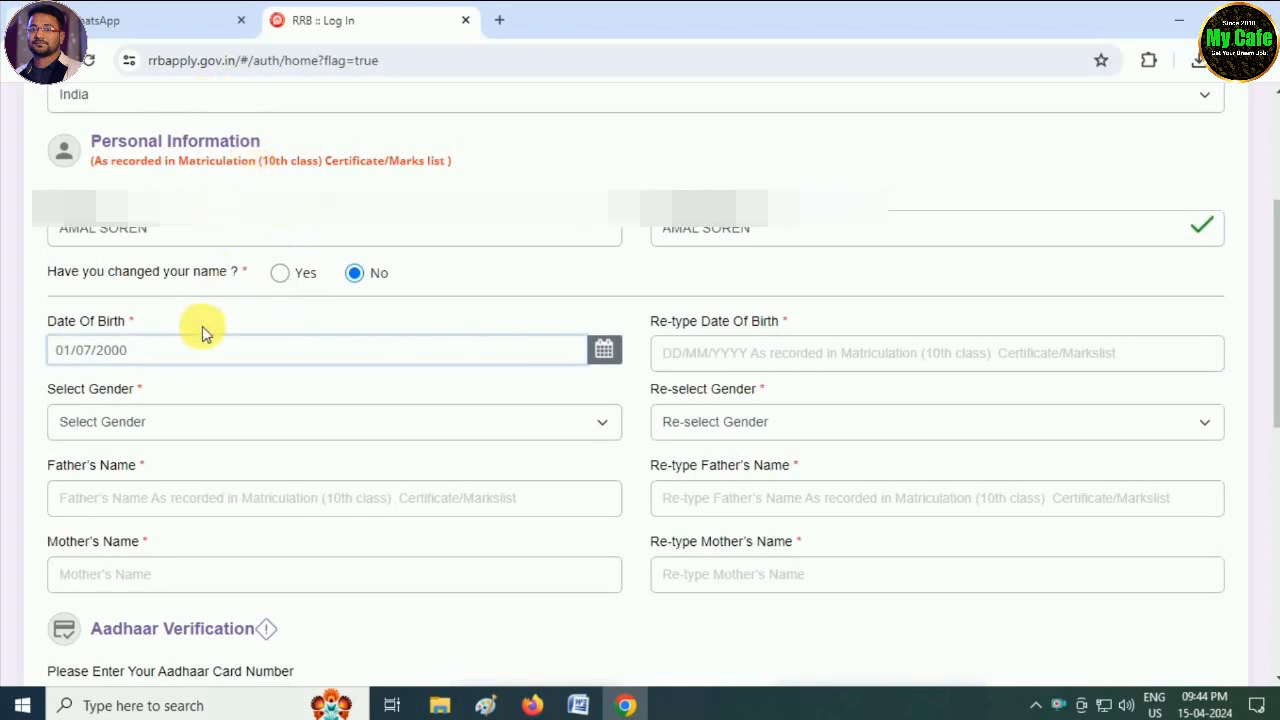
left_click(618, 354)
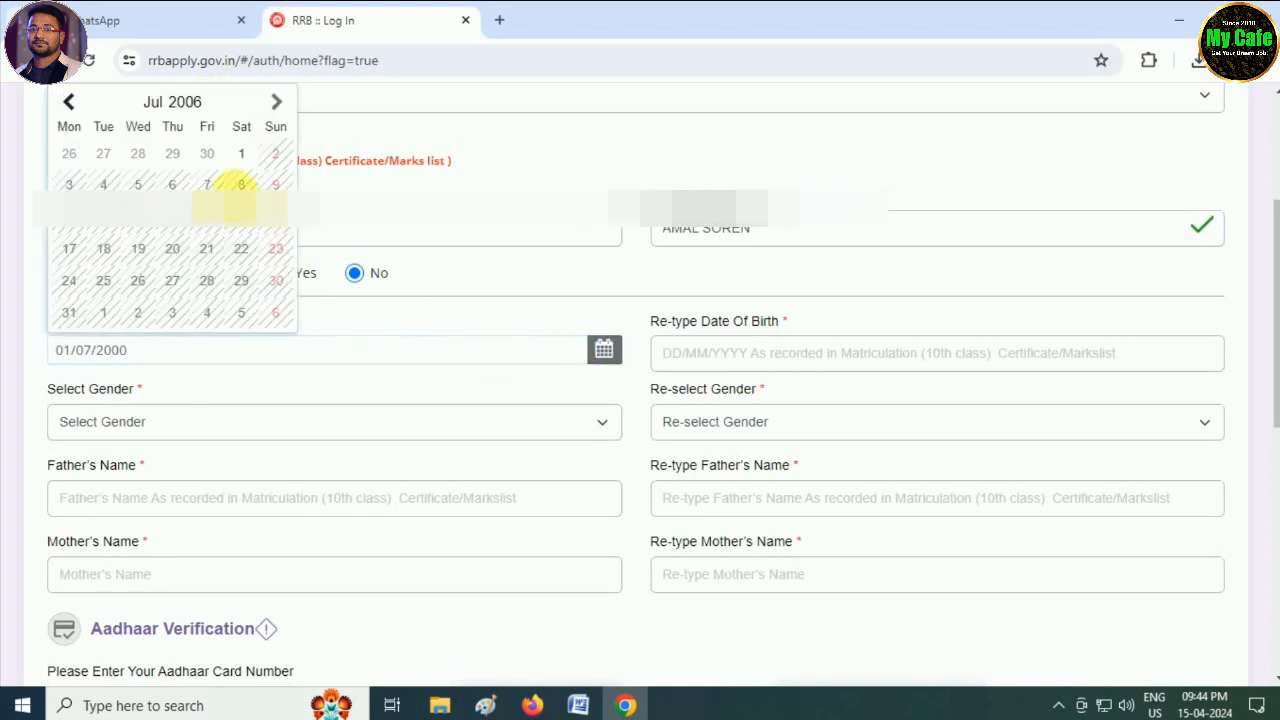
left_click(190, 101)
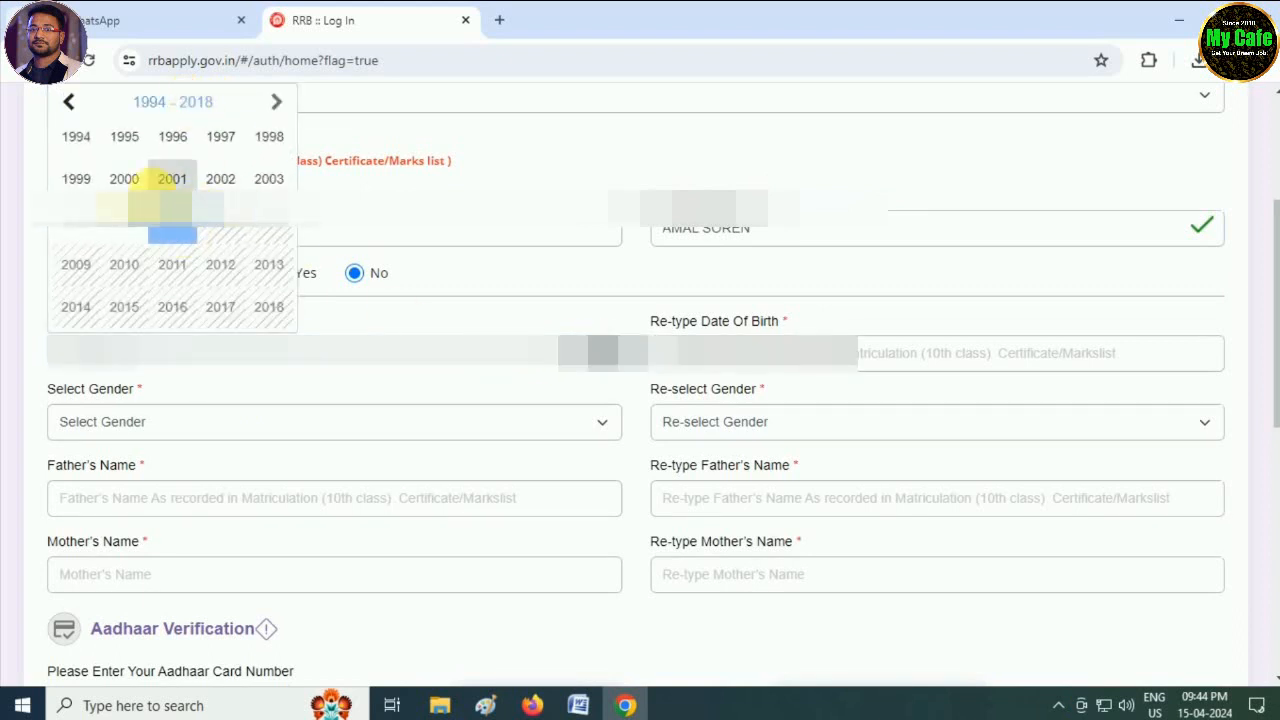
left_click(128, 177)
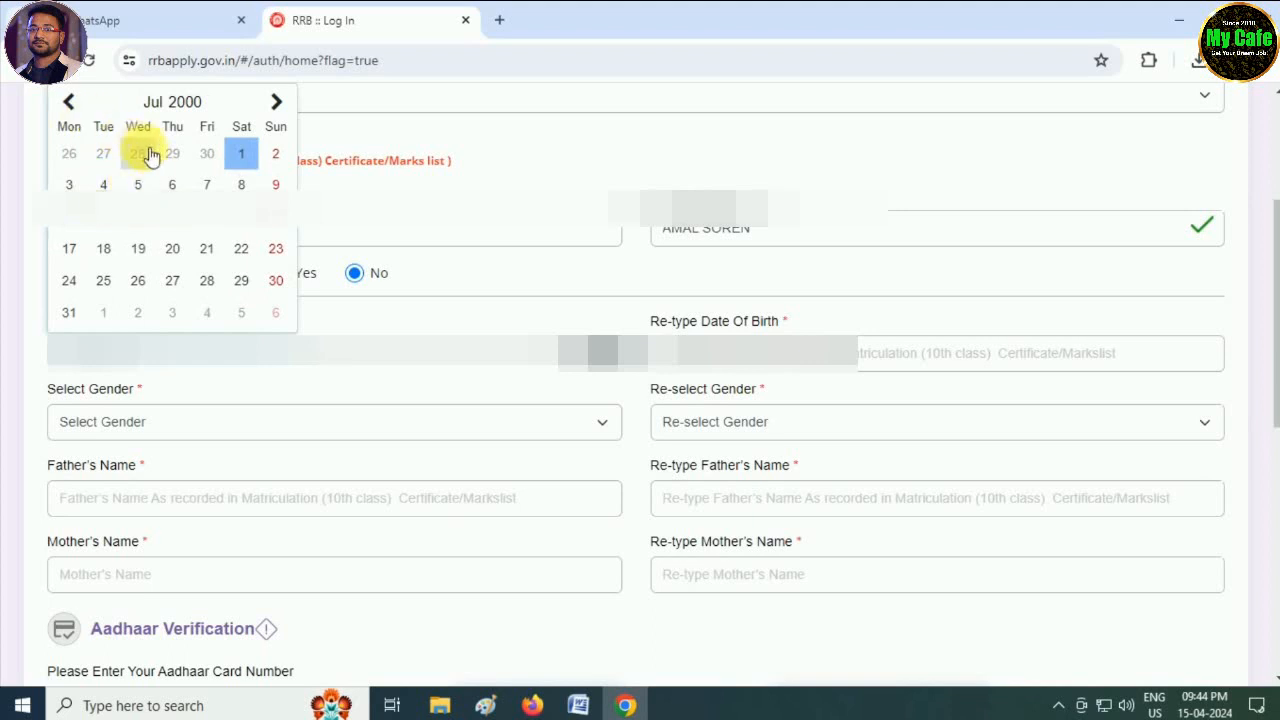
left_click(155, 103)
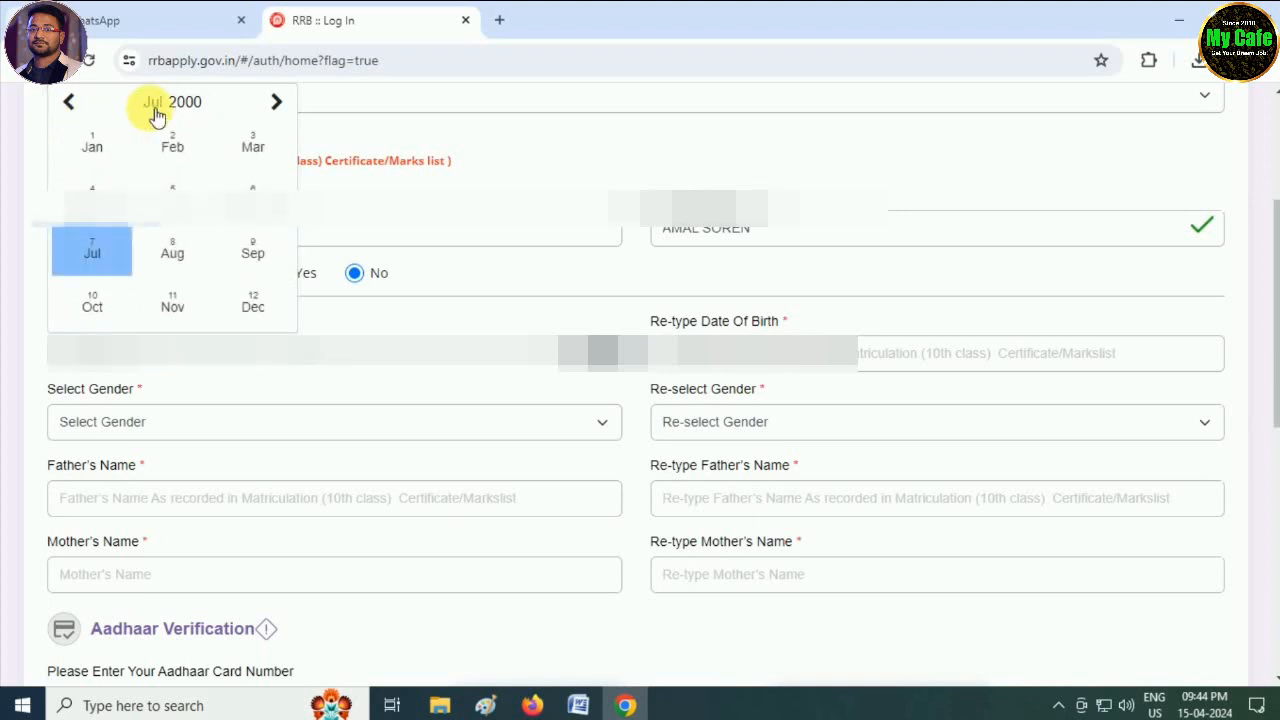
left_click(91, 148)
left_click(103, 184)
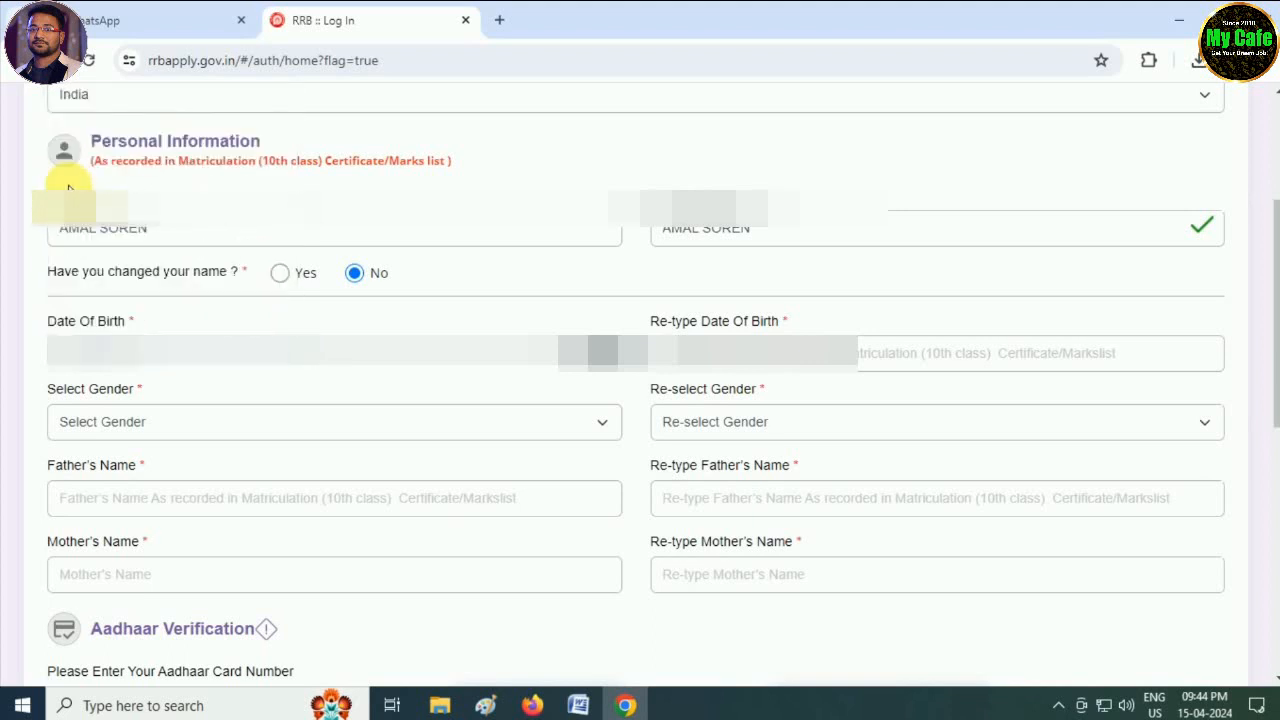
Re-enter the date of birth and choose Male in both gender fields
left_click(768, 352)
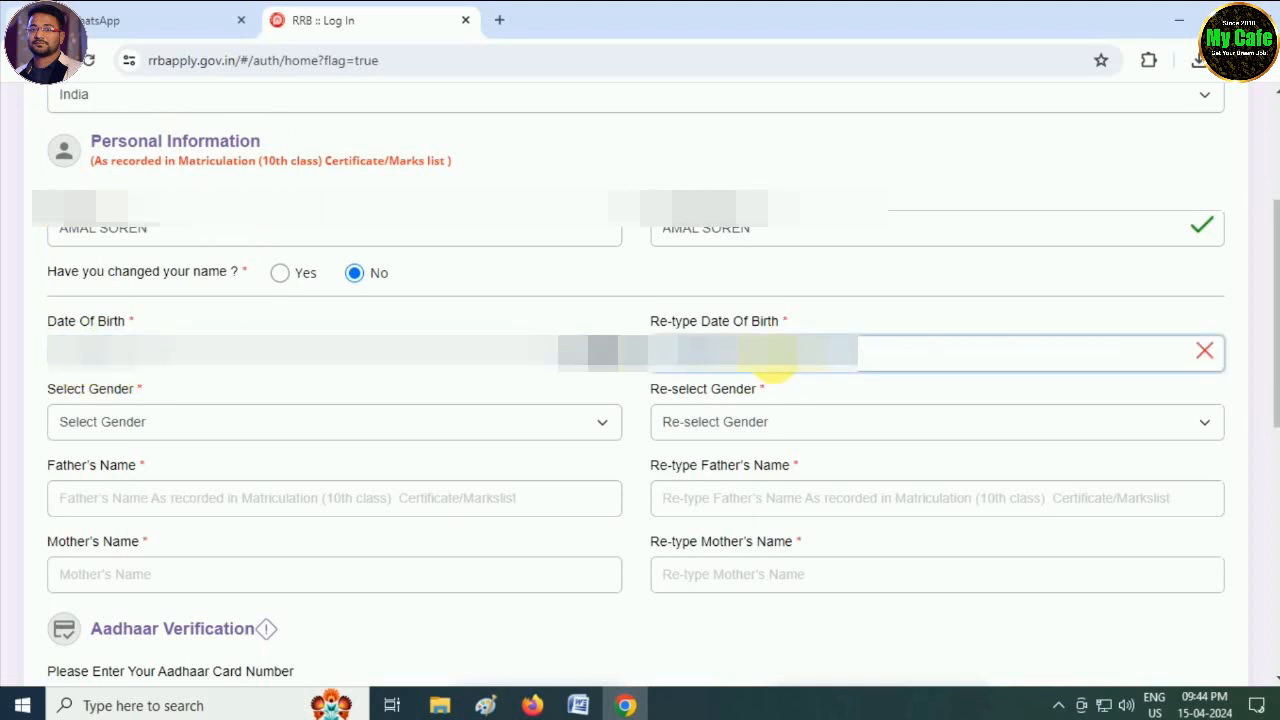
left_click(140, 421)
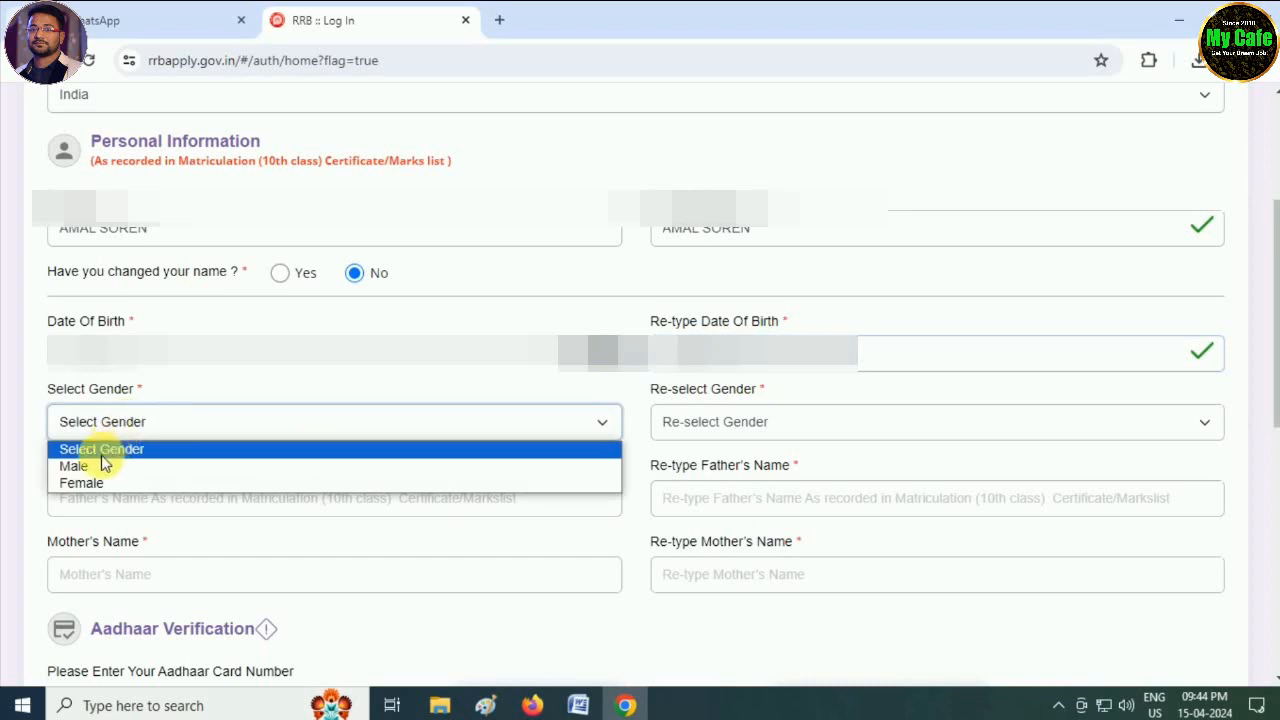
left_click(101, 458)
left_click(106, 422)
left_click(86, 467)
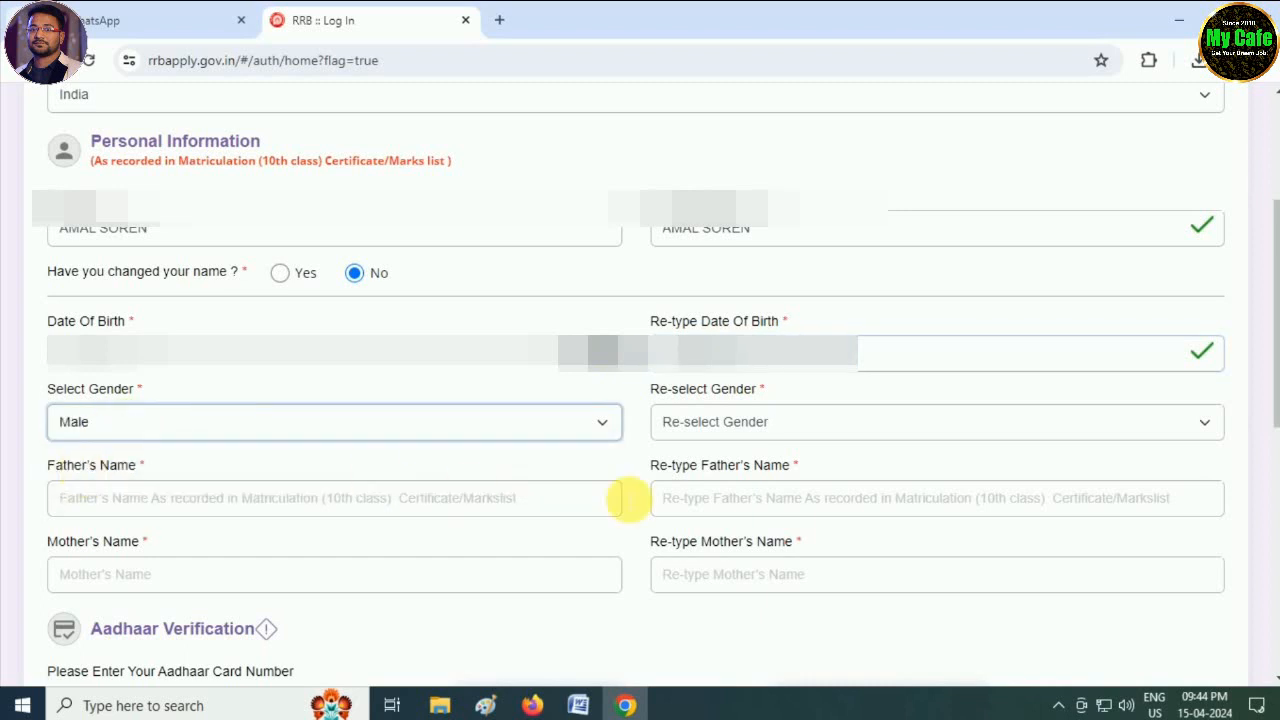
left_click(755, 422)
left_click(756, 464)
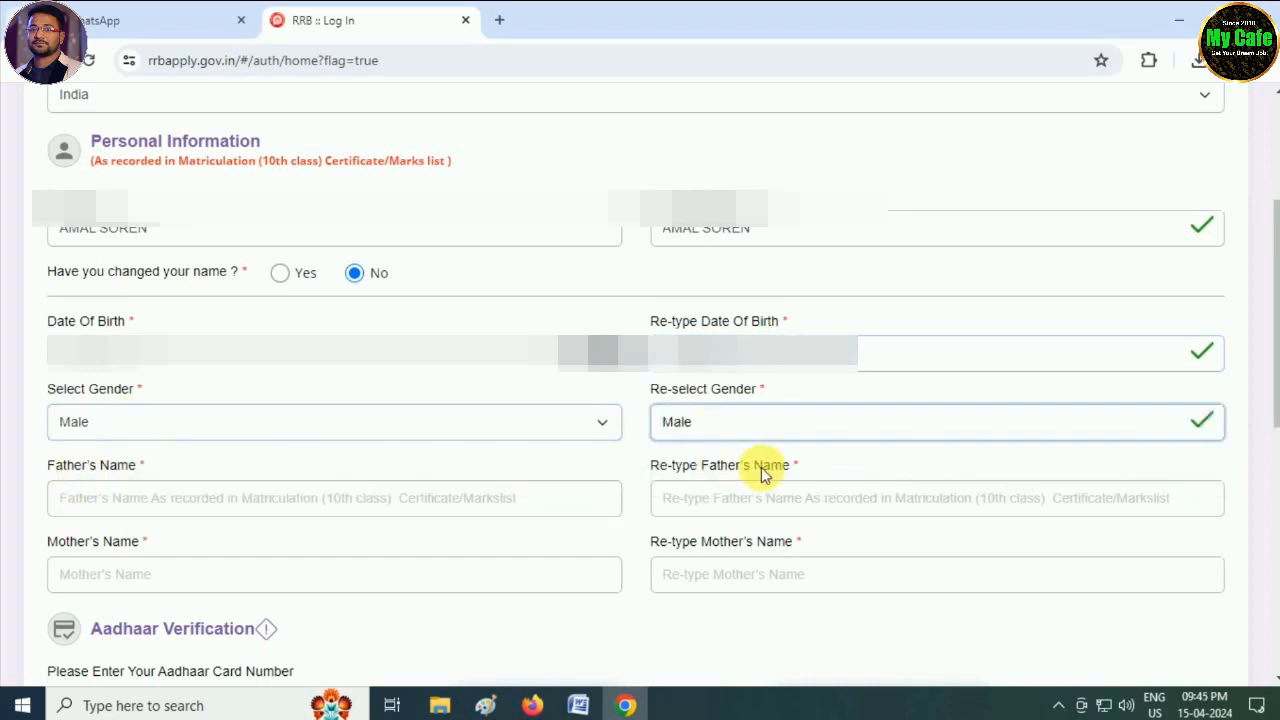
Fill the father's and mother's names and their re-type fields
left_click(138, 505)
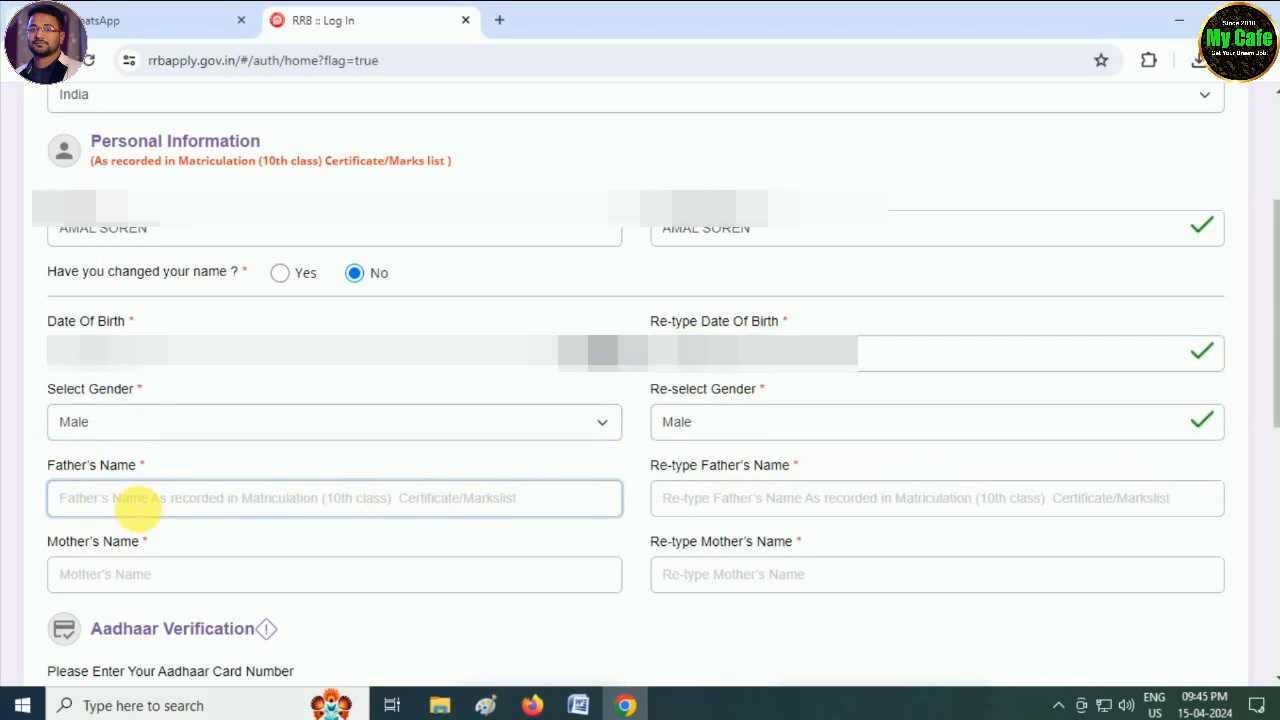
key("ctrl+v")
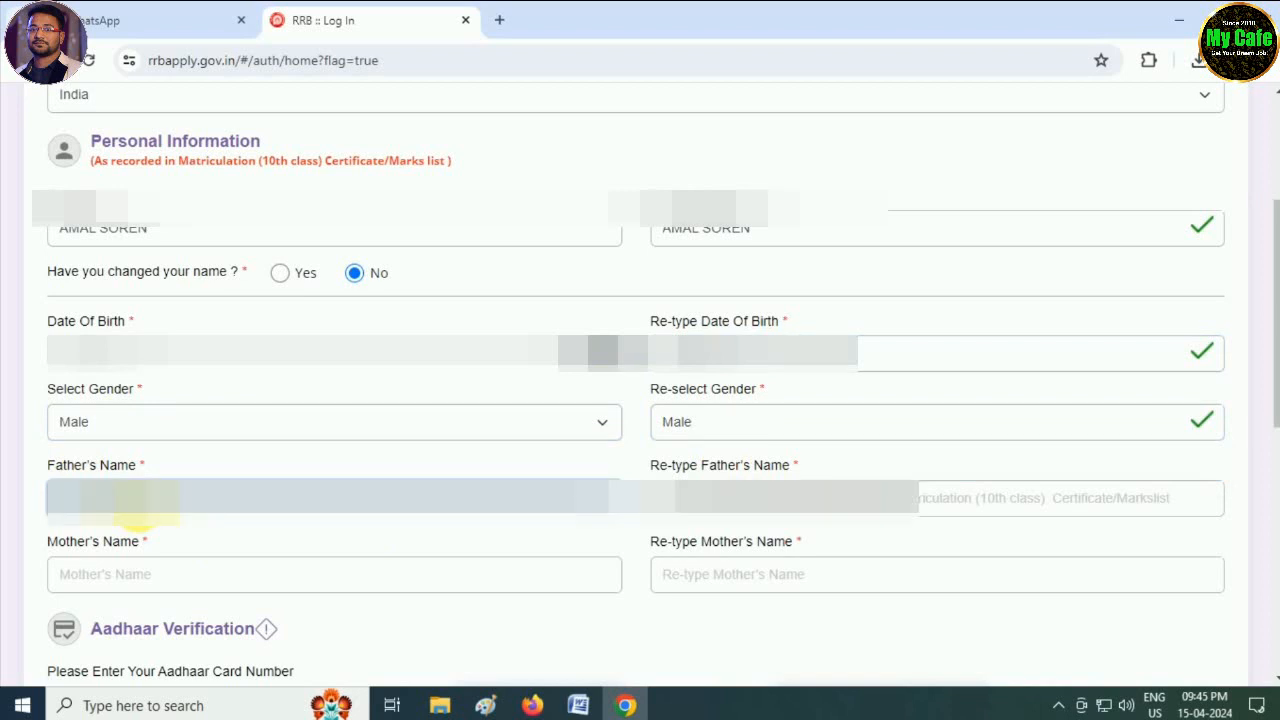
key("Tab")
key("ctrl+v")
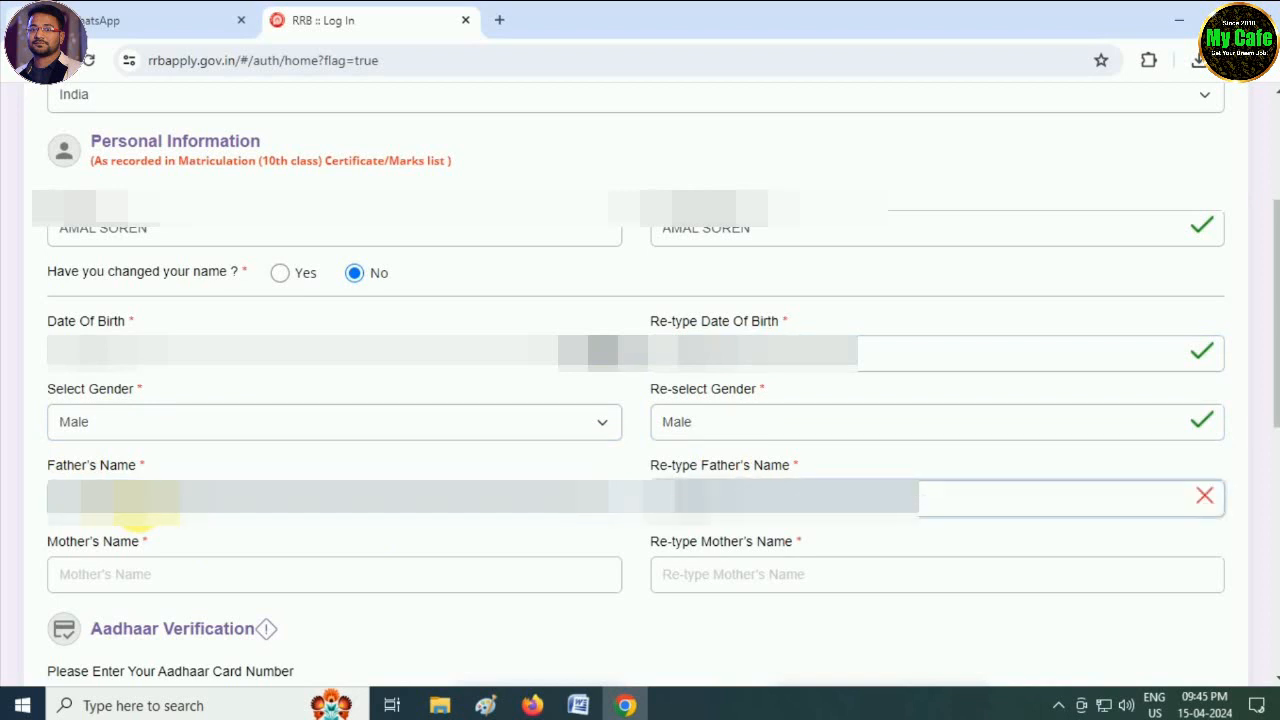
key("Tab")
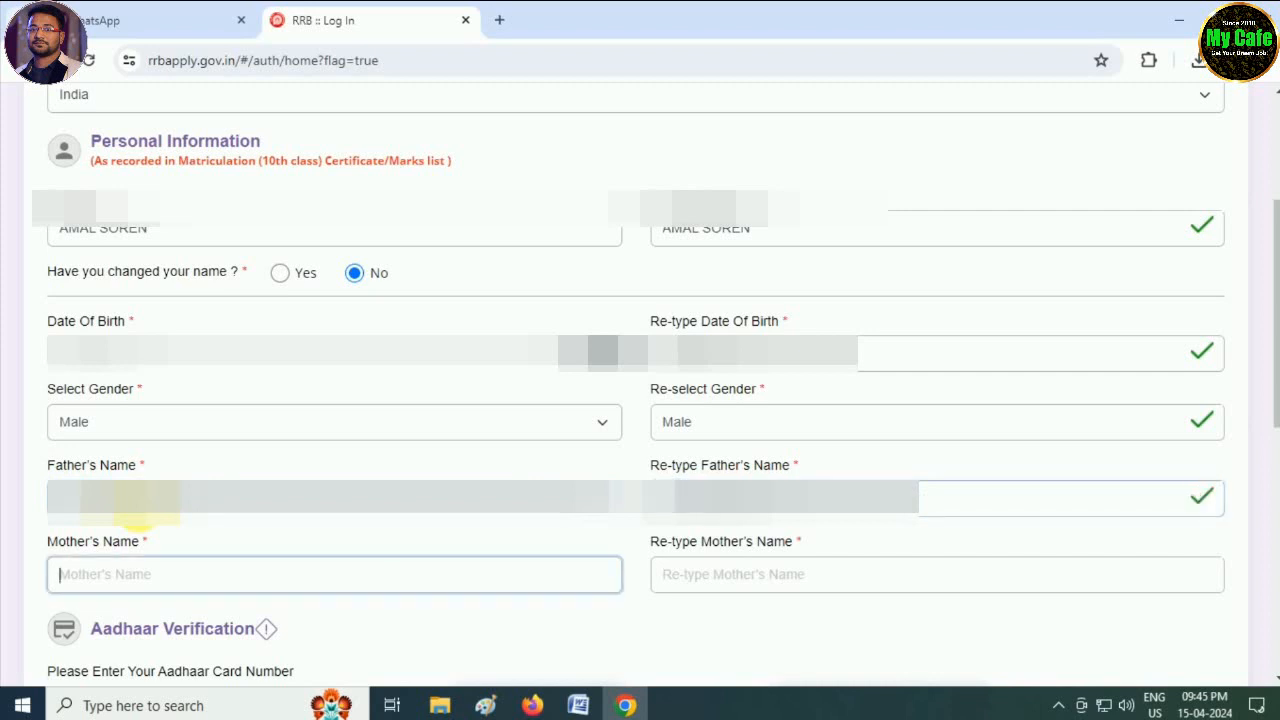
key("ctrl+v")
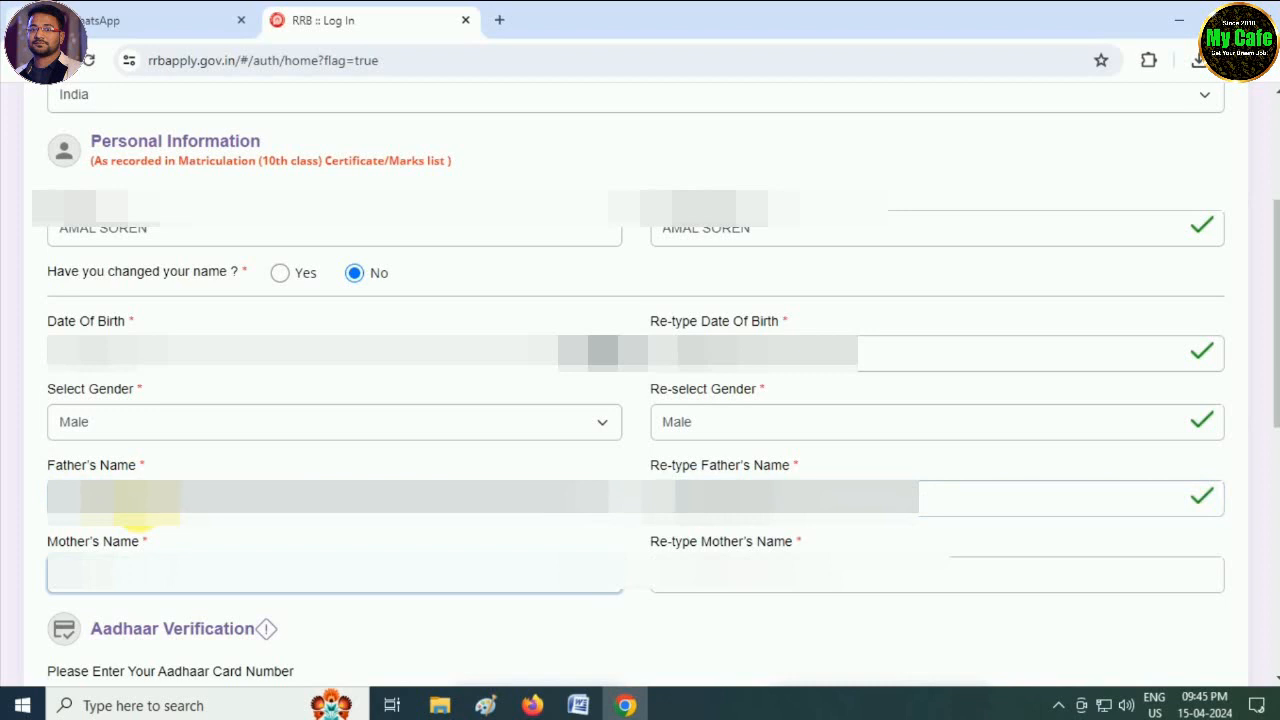
key("Tab")
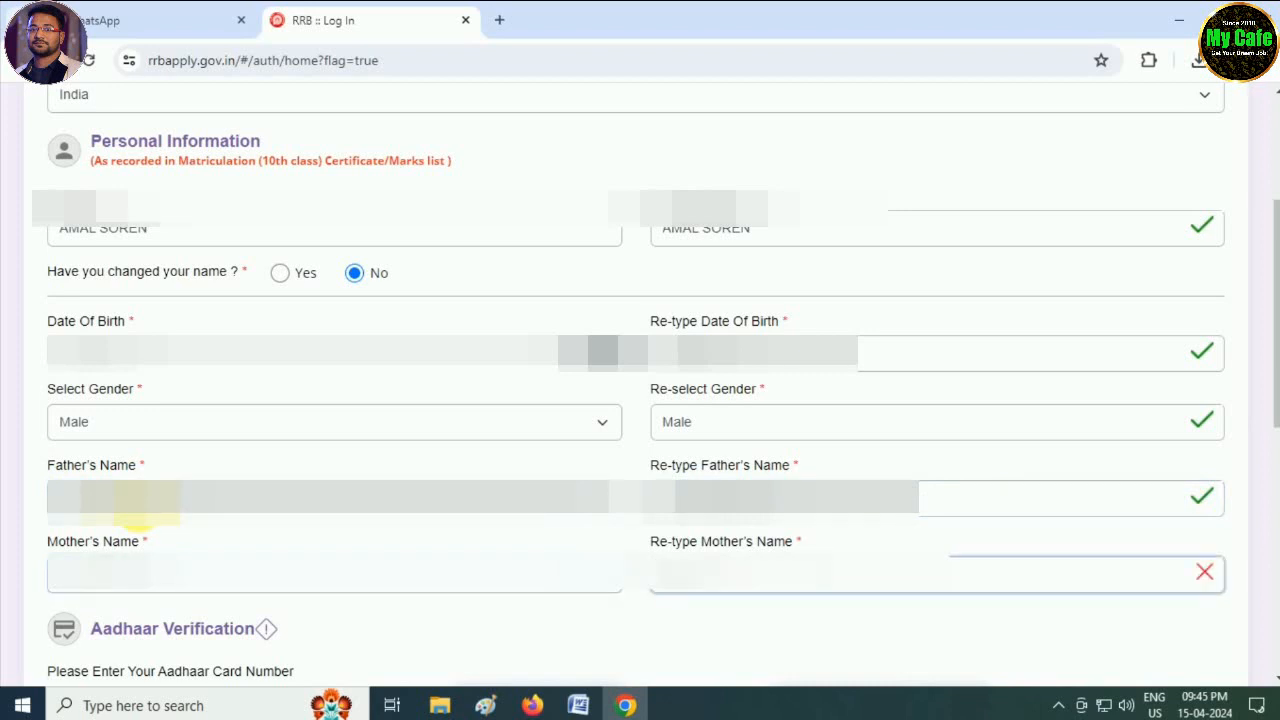
key("ctrl+v")
left_click(991, 634)
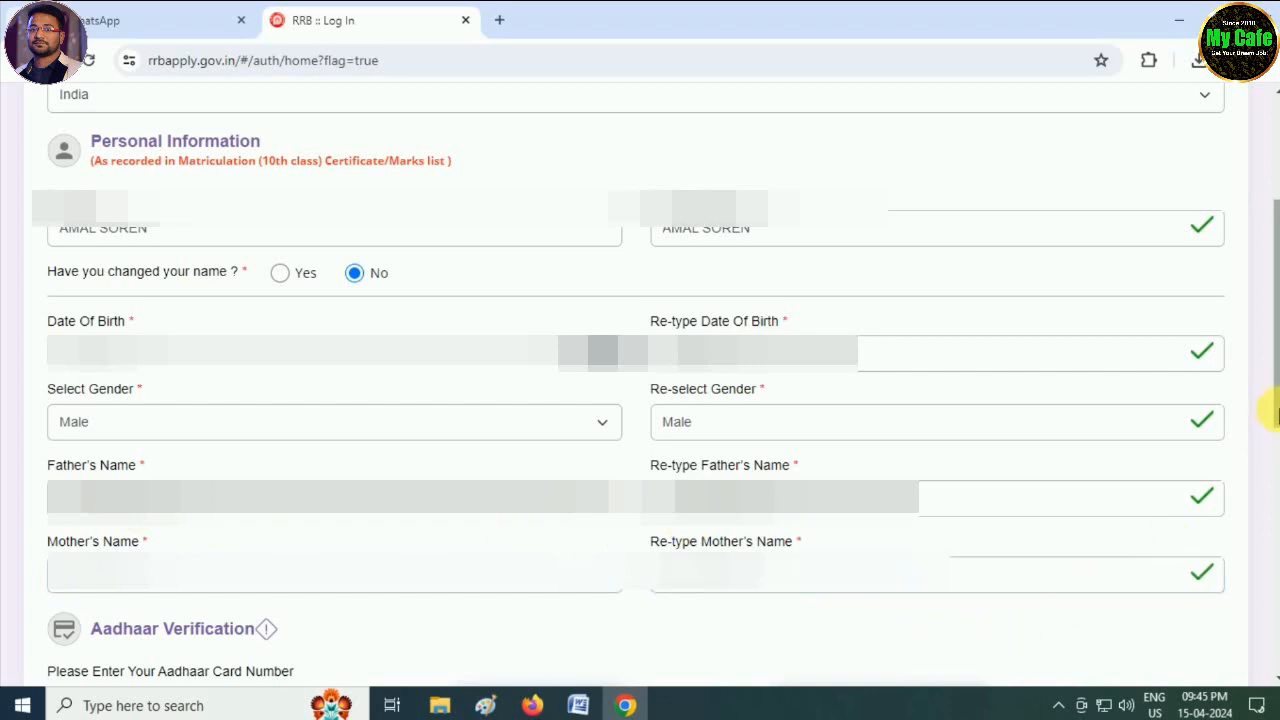
left_click_drag(1272, 398, 1275, 598)
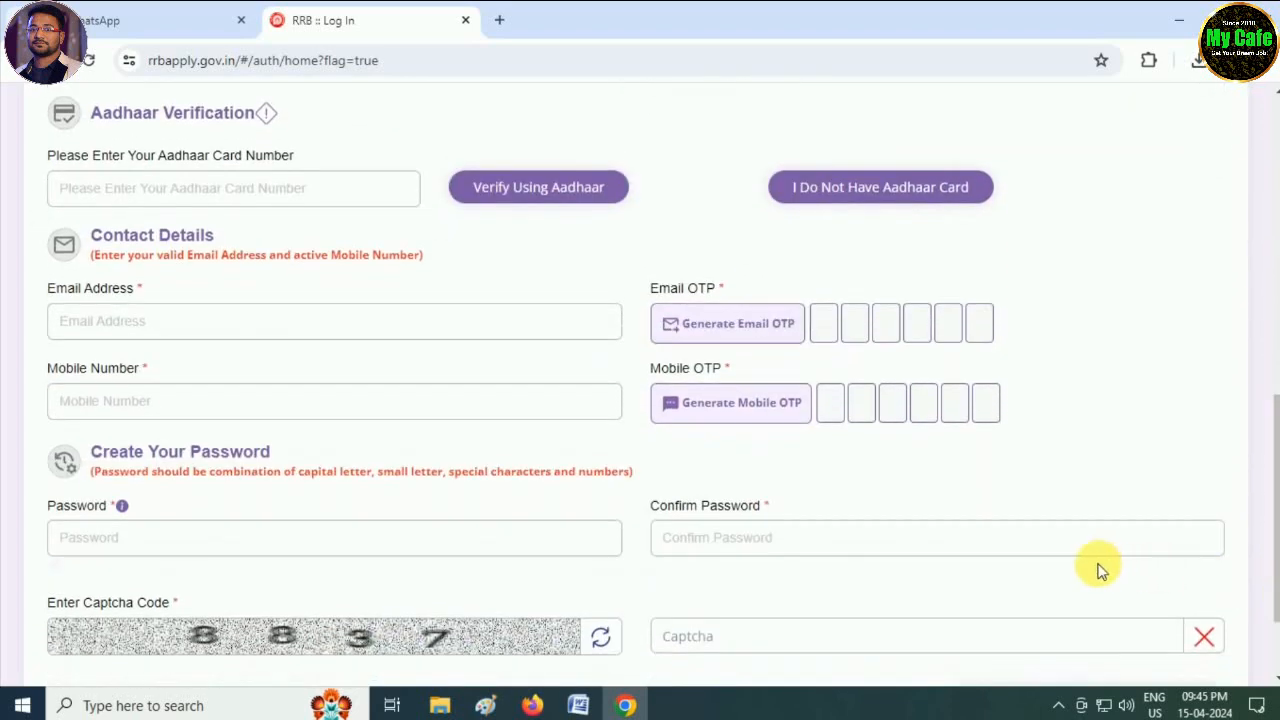
Verify the Aadhaar number, declaring the matriculation match and giving authentication consent
left_click(283, 193)
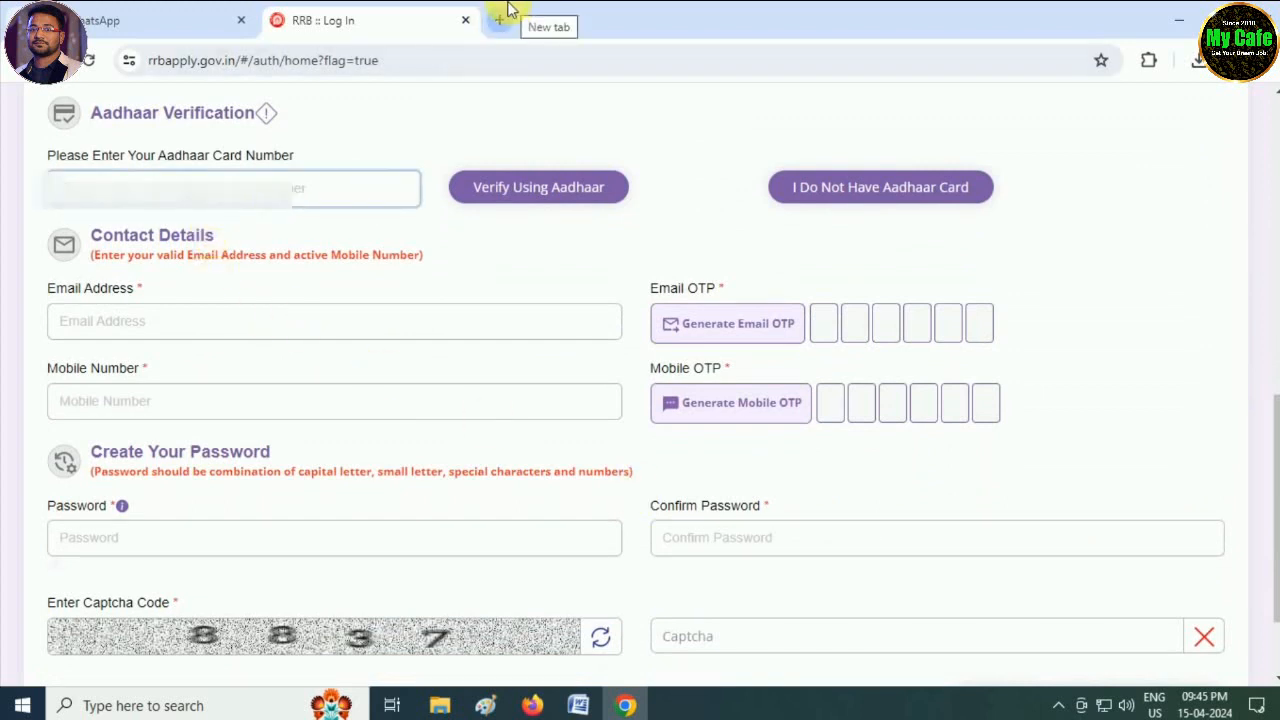
type("XXX")
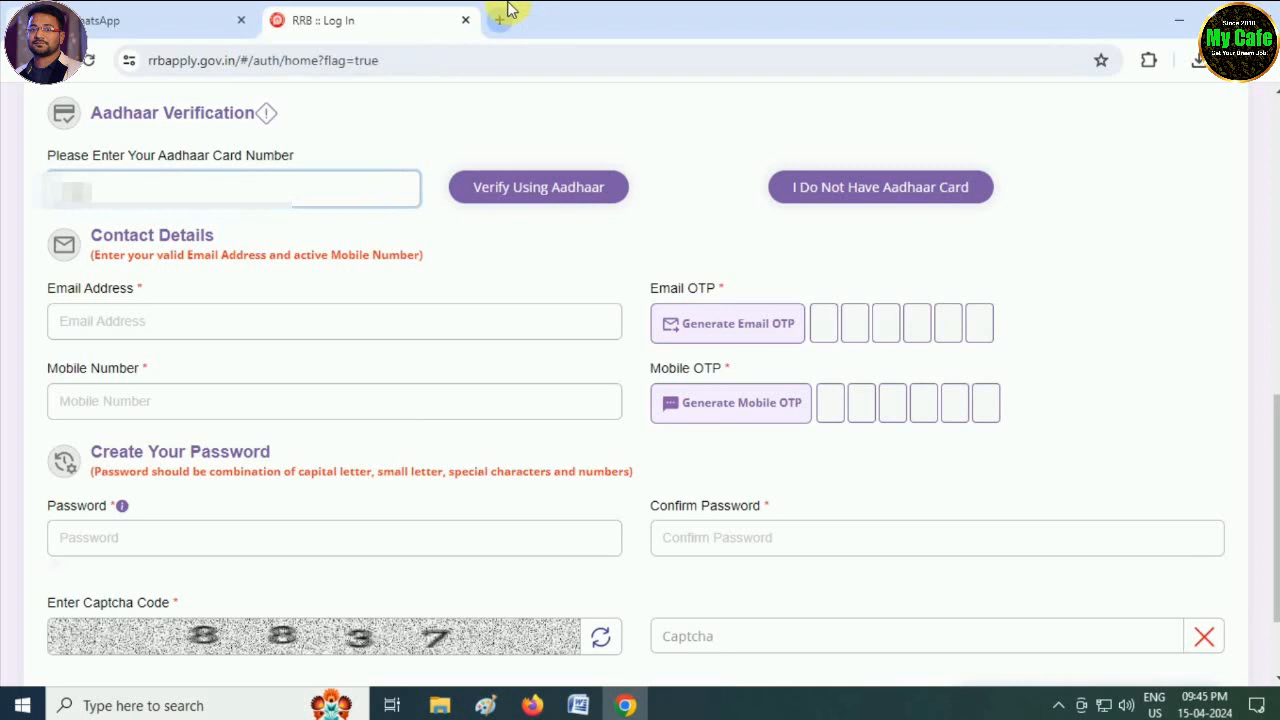
type("XXXXXX")
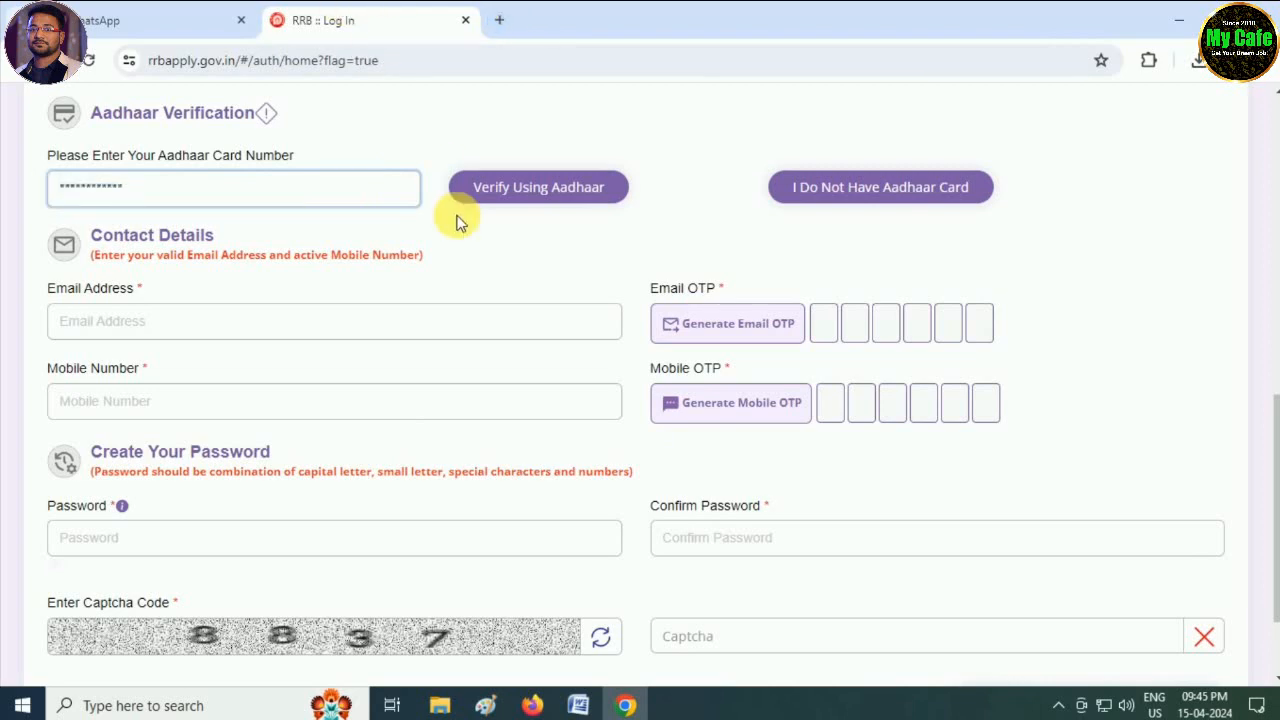
left_click(514, 197)
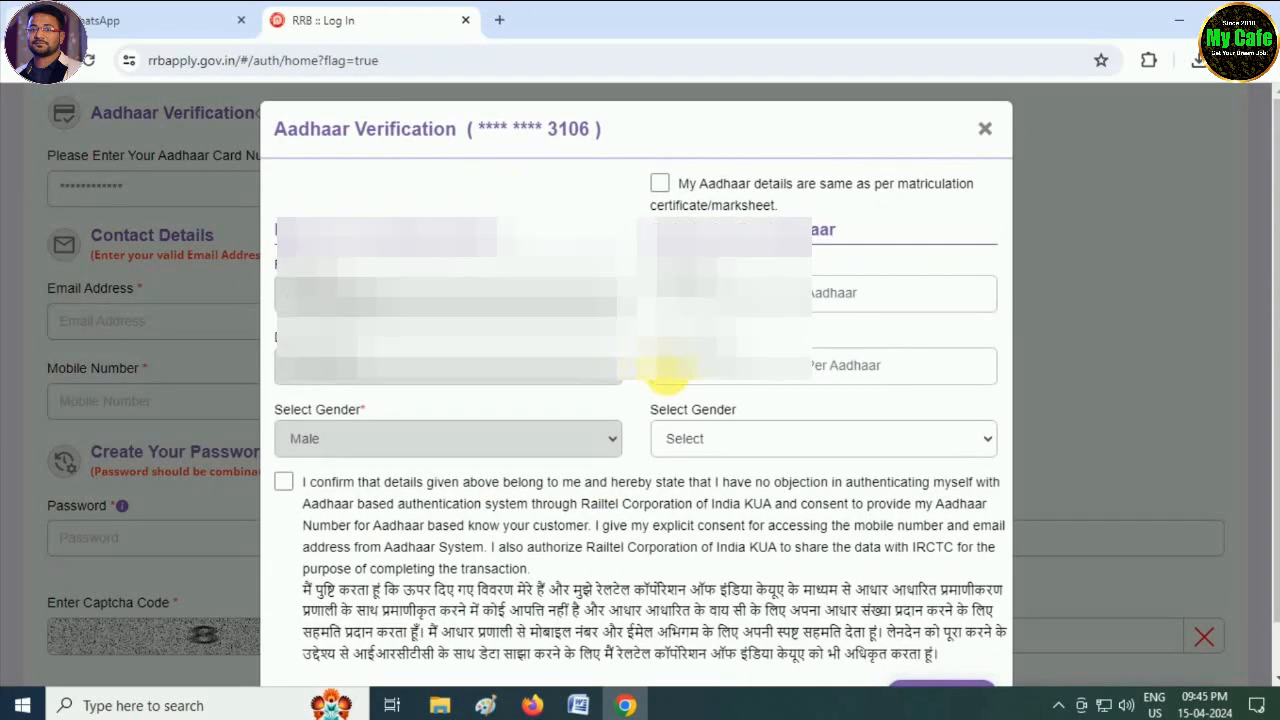
left_click(660, 185)
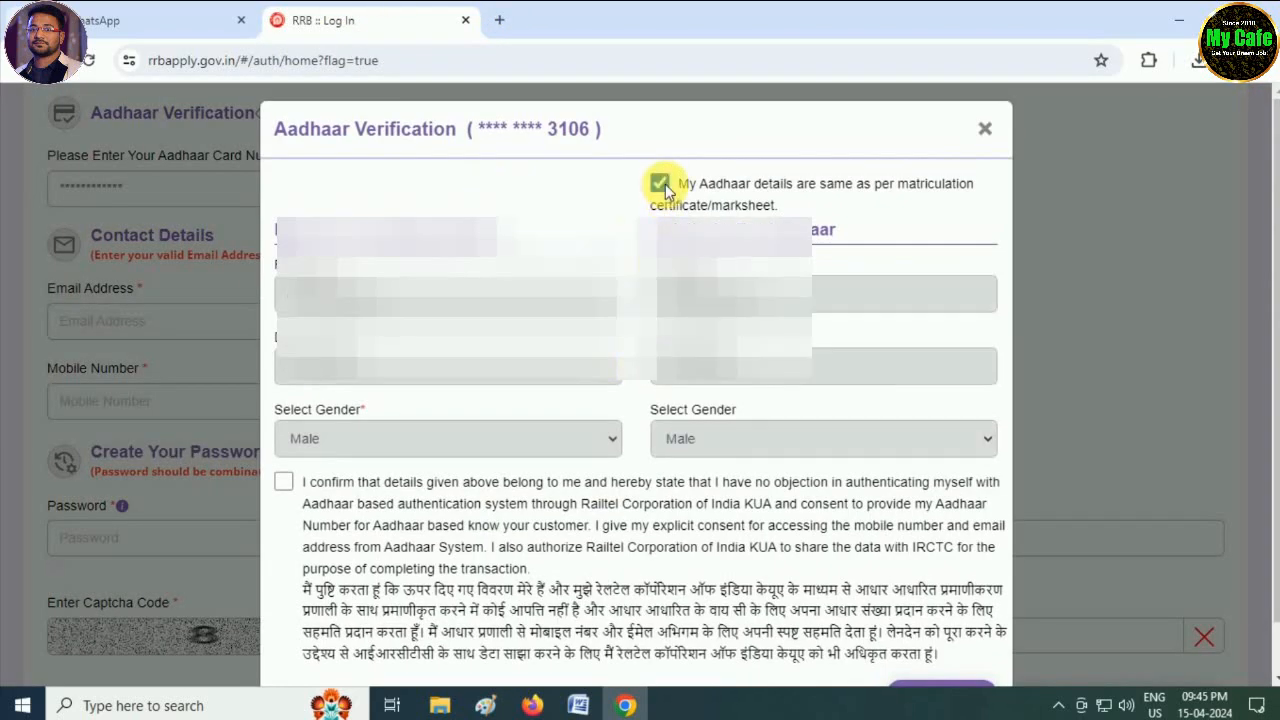
left_click(284, 481)
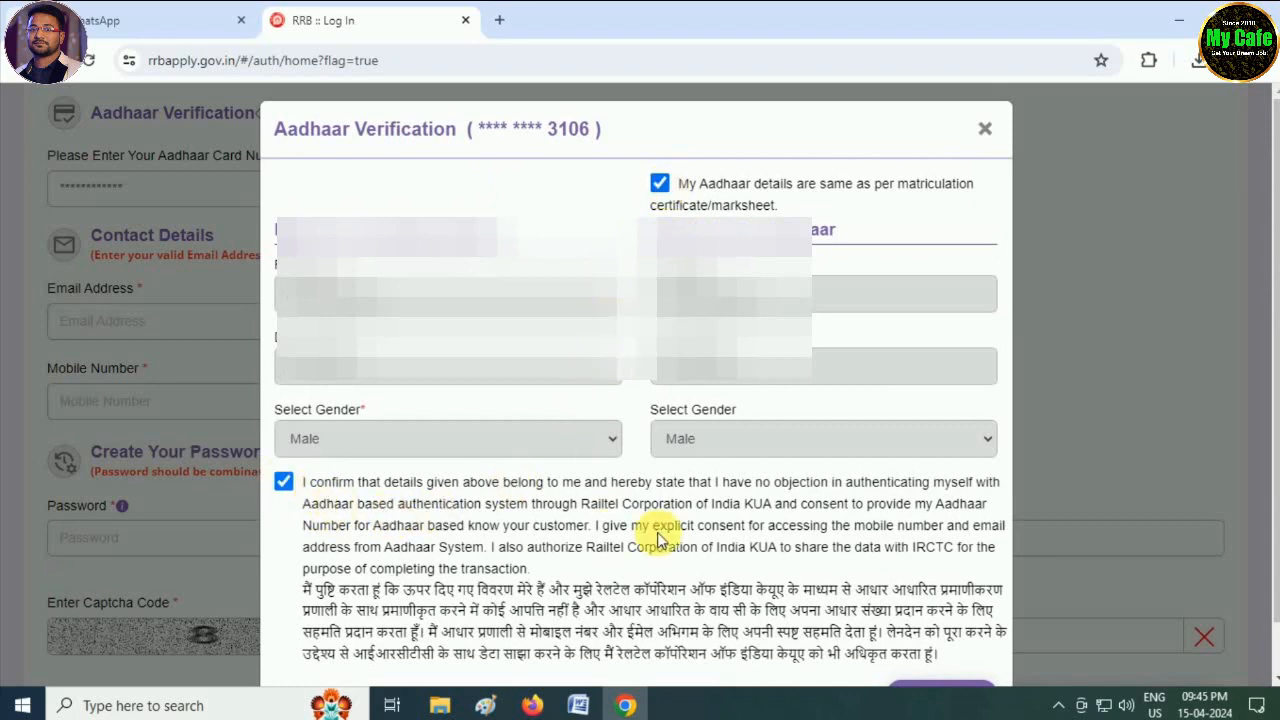
scroll(657, 534, "down", 1)
left_click(942, 645)
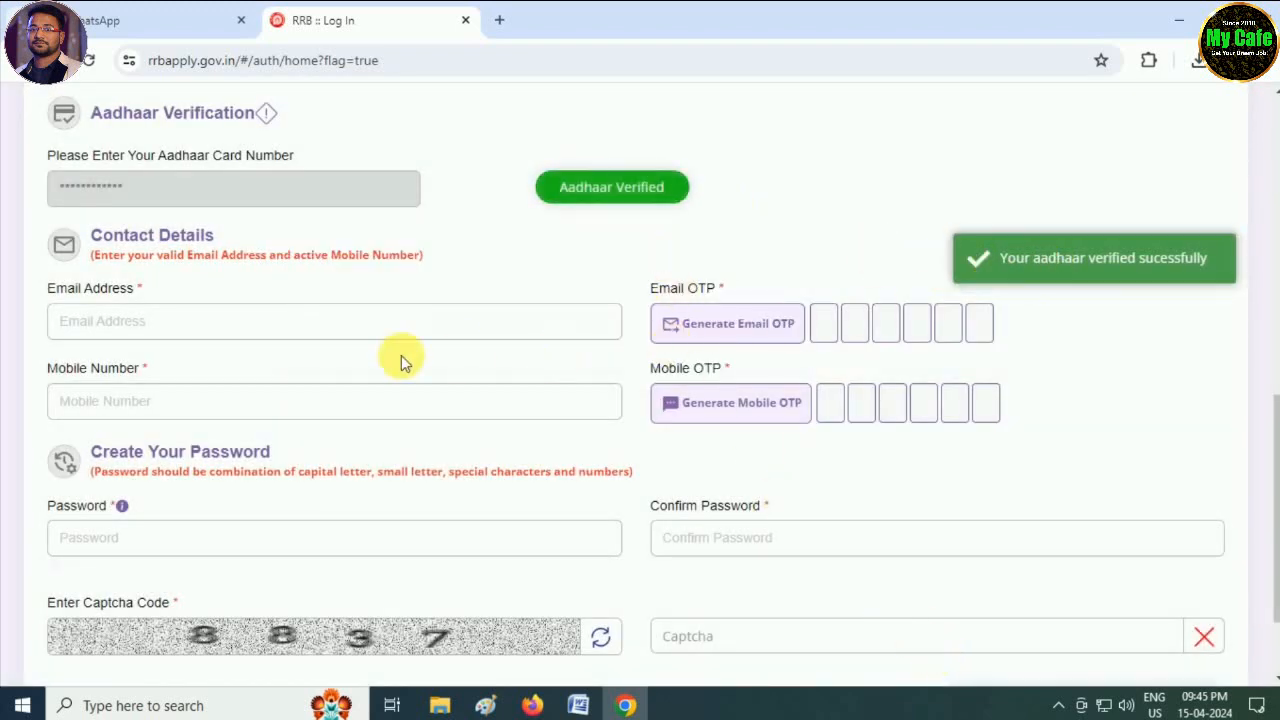
left_click(295, 326)
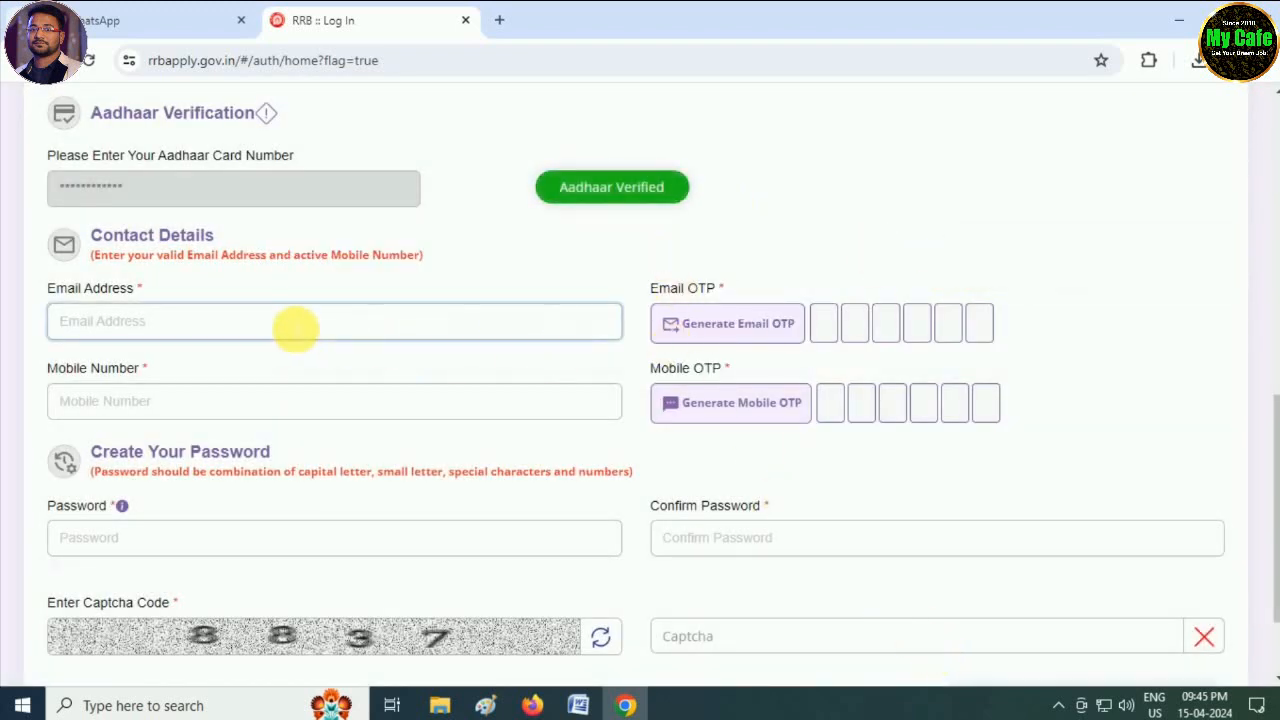
Enter the e-mail address, generate the e-mail OTP, and enter the received code
key("ctrl+v")
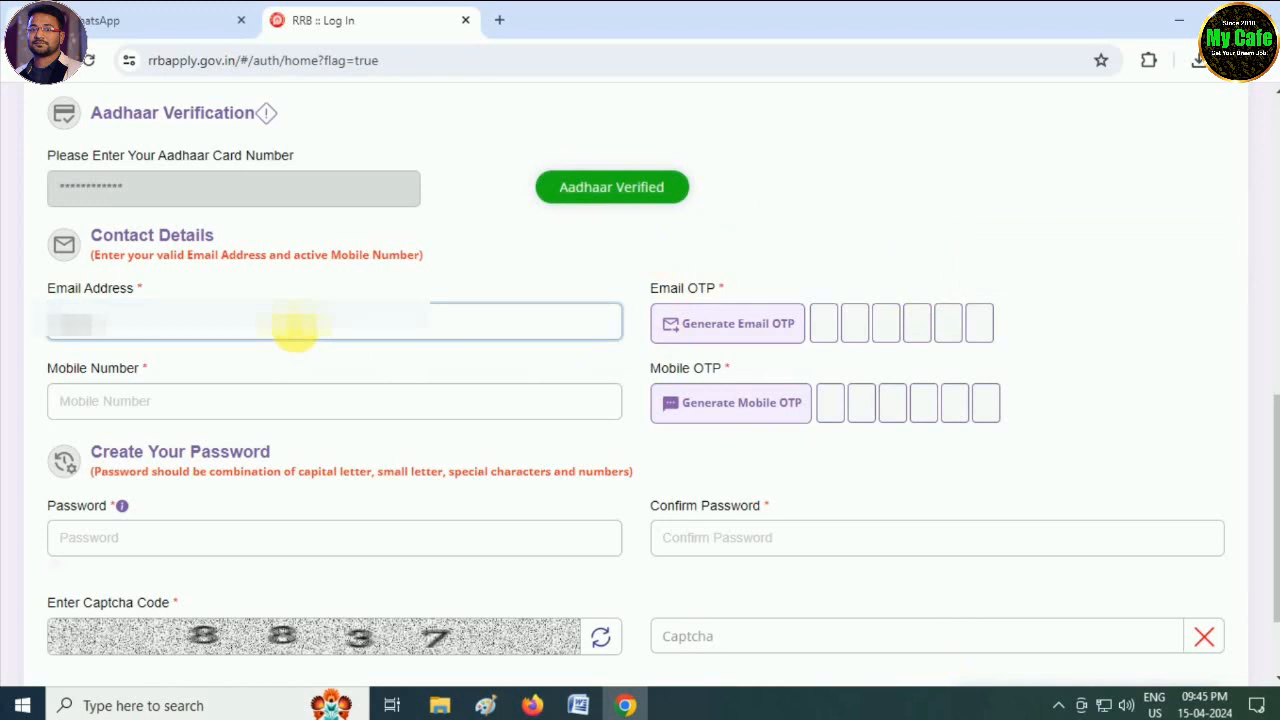
type("@gmailgmail.com")
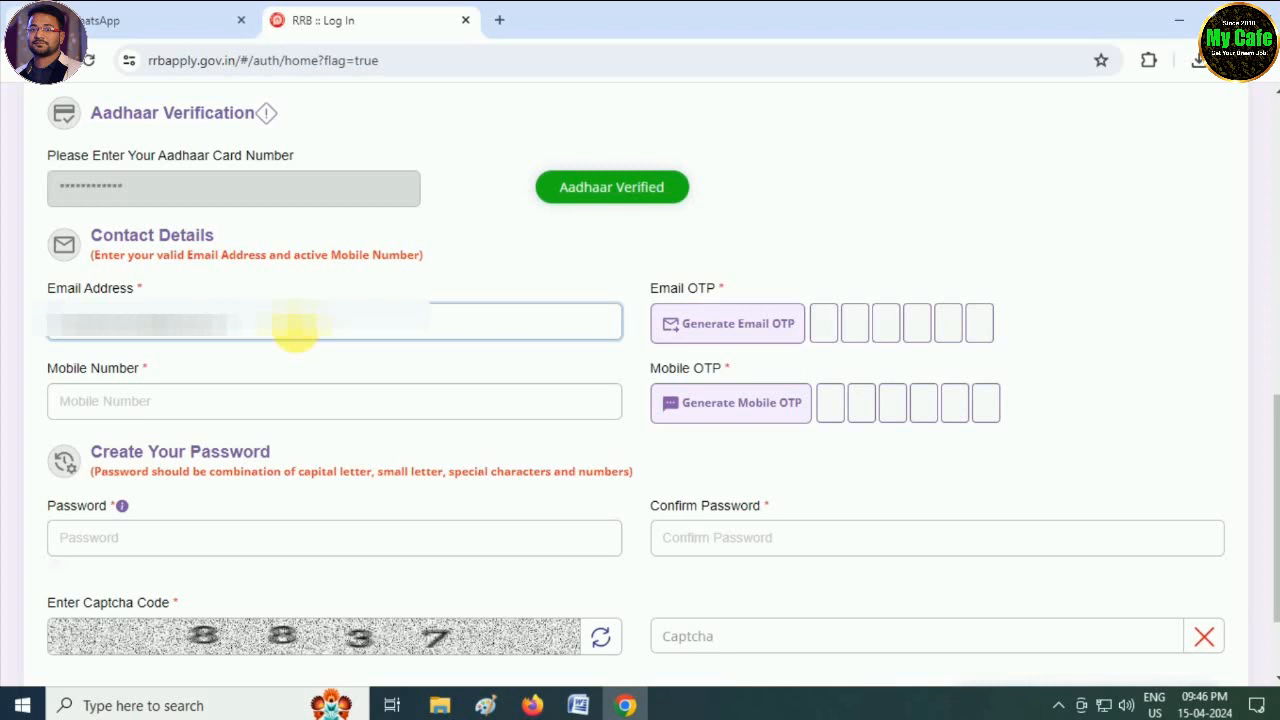
left_click(741, 336)
left_click(726, 338)
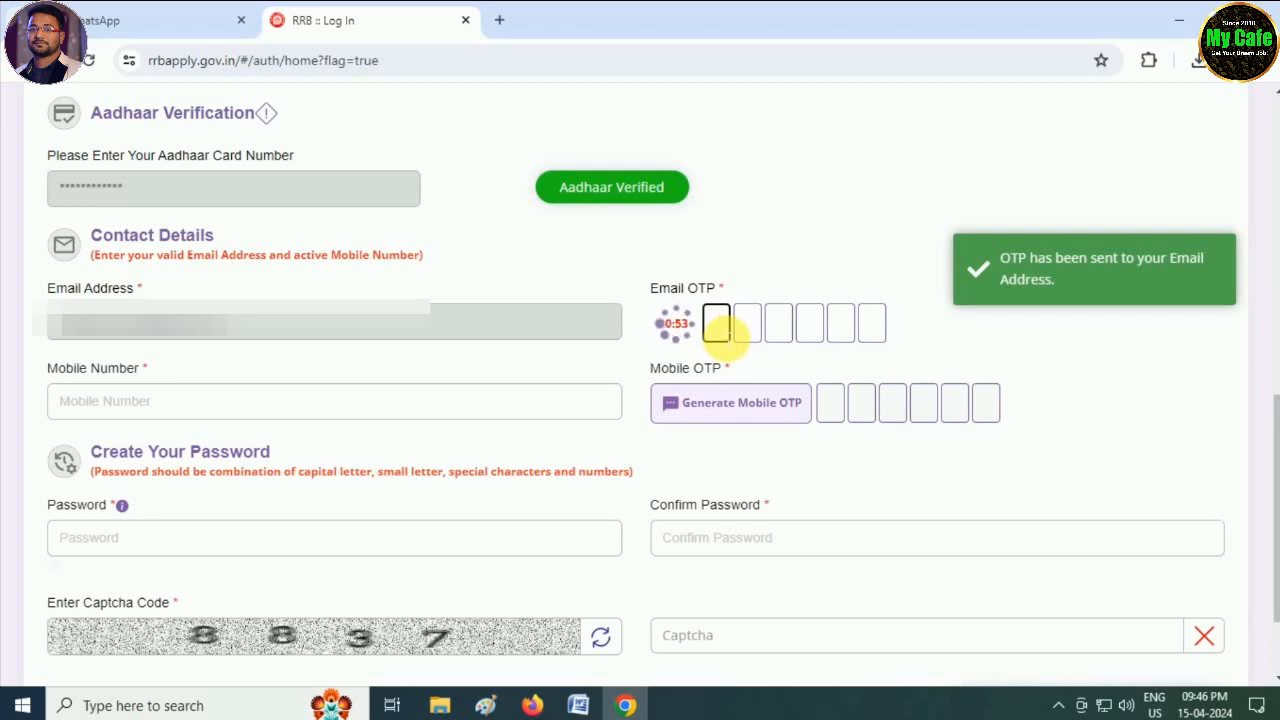
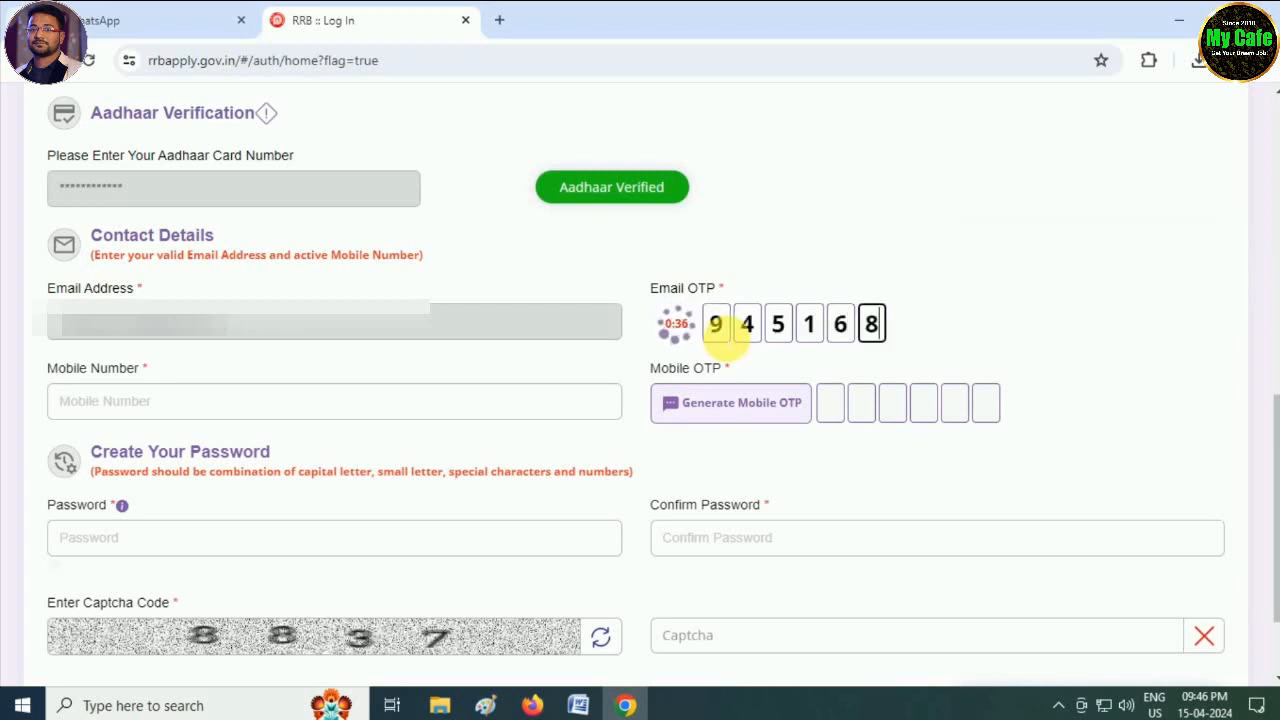
Enter the mobile number and request an OTP for it
left_click(357, 413)
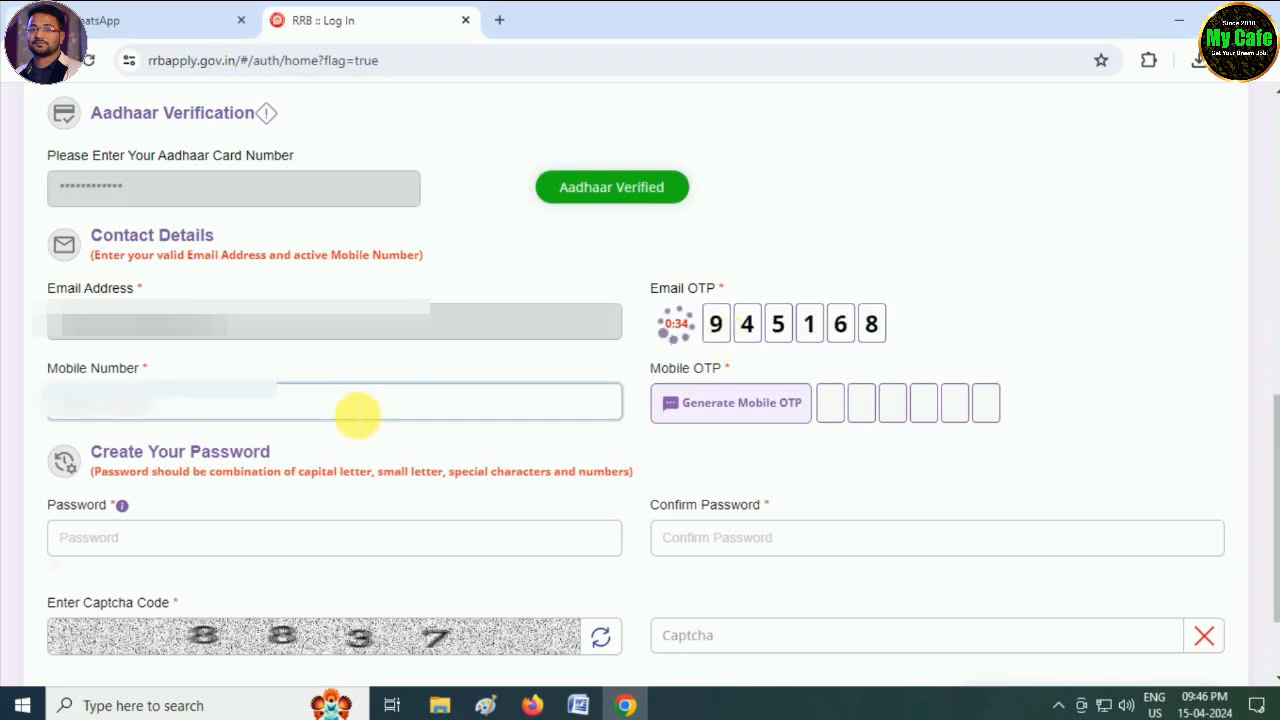
type("****")
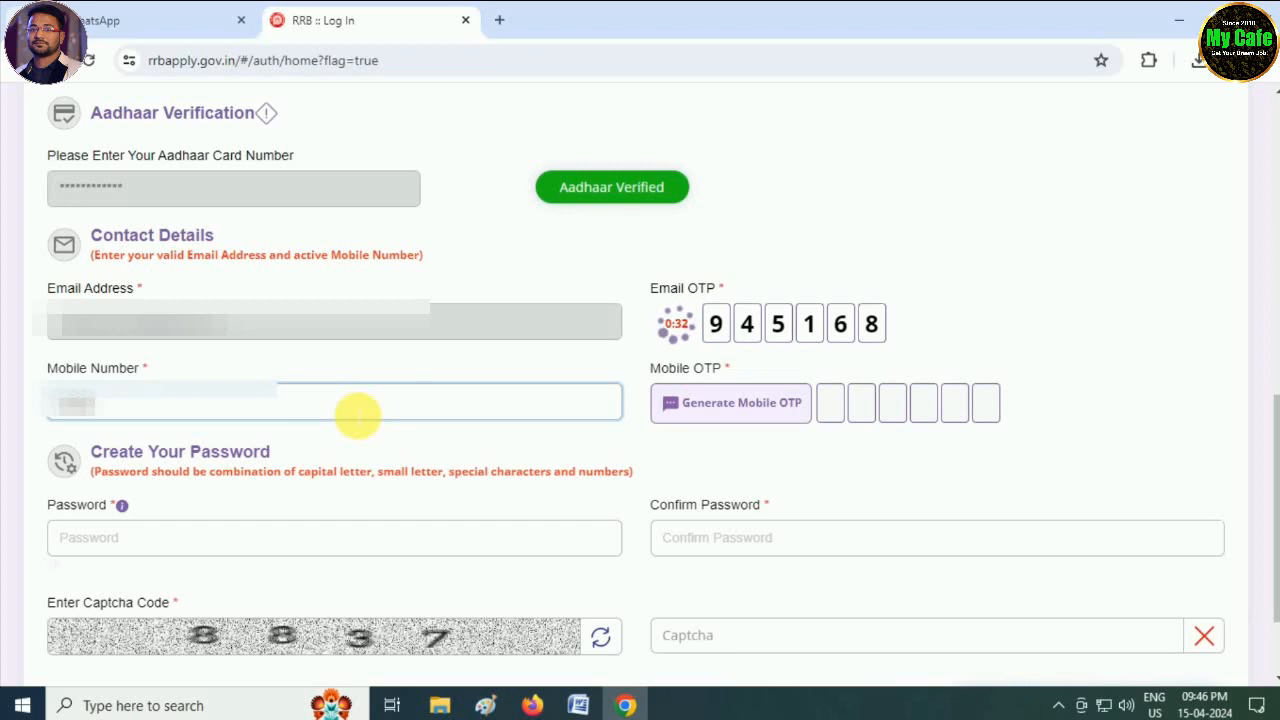
type("******")
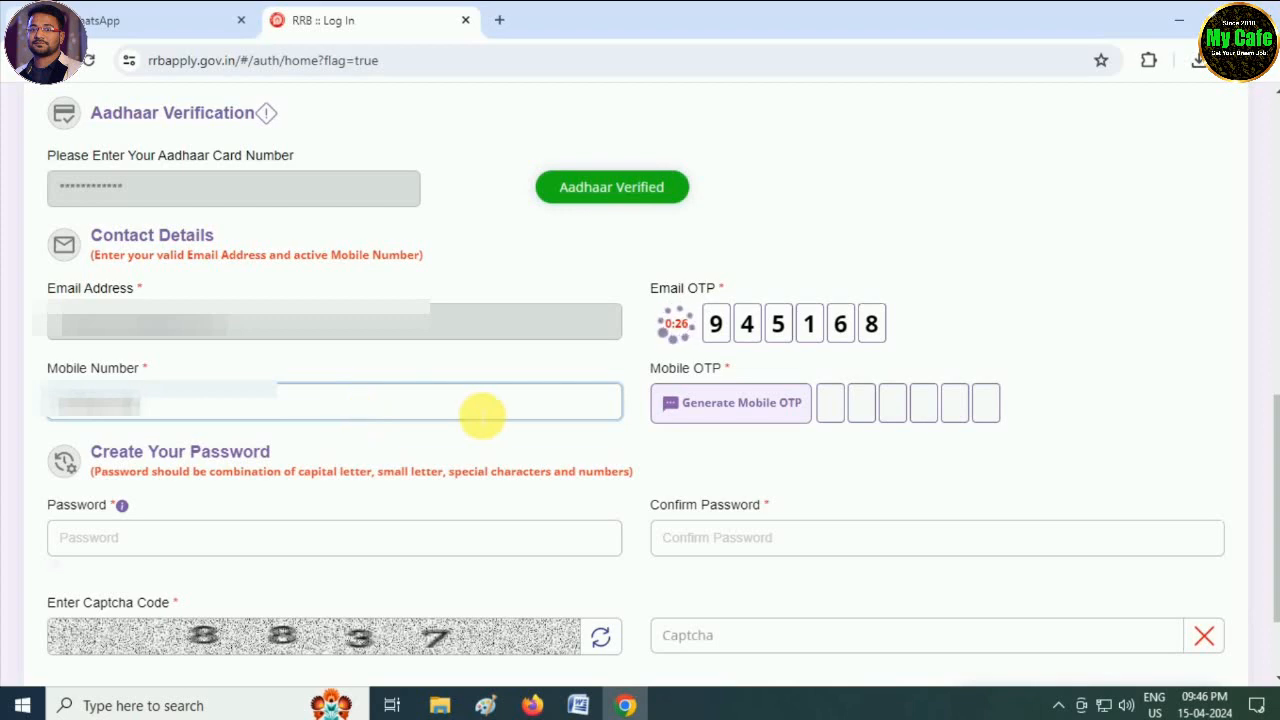
left_click(731, 410)
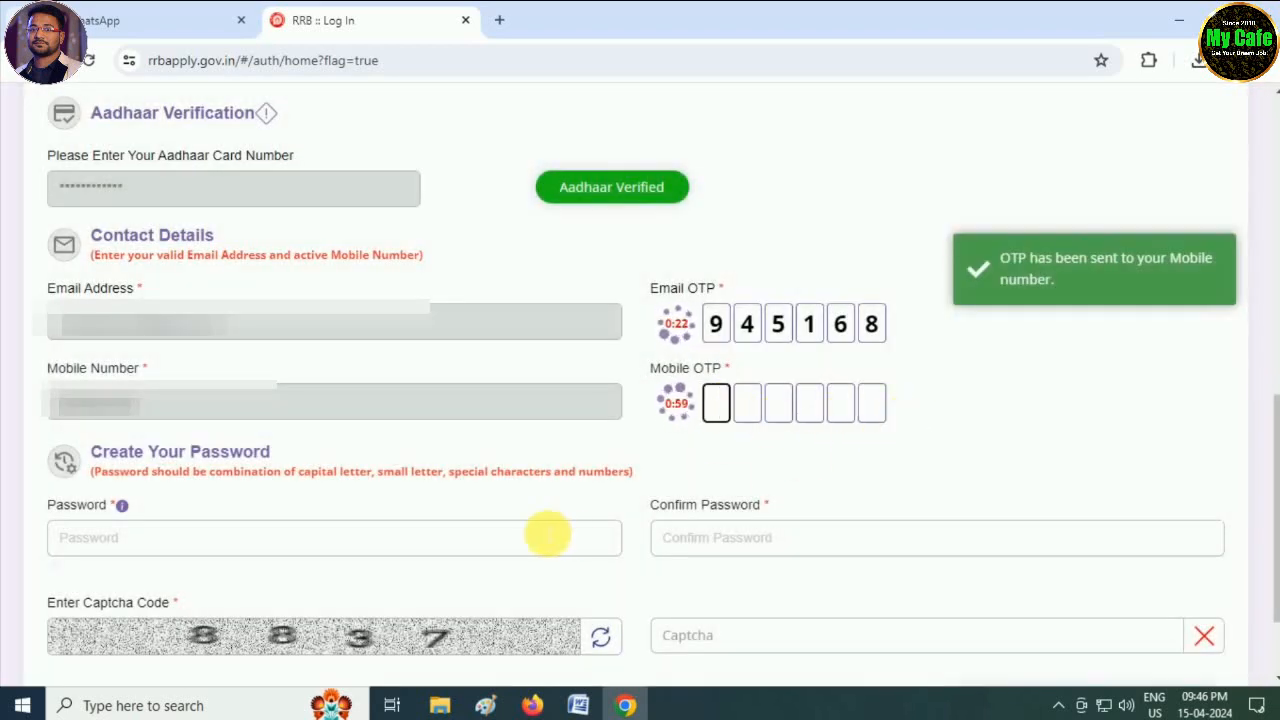
Set and confirm the account password, then enter the captcha code
left_click(409, 548)
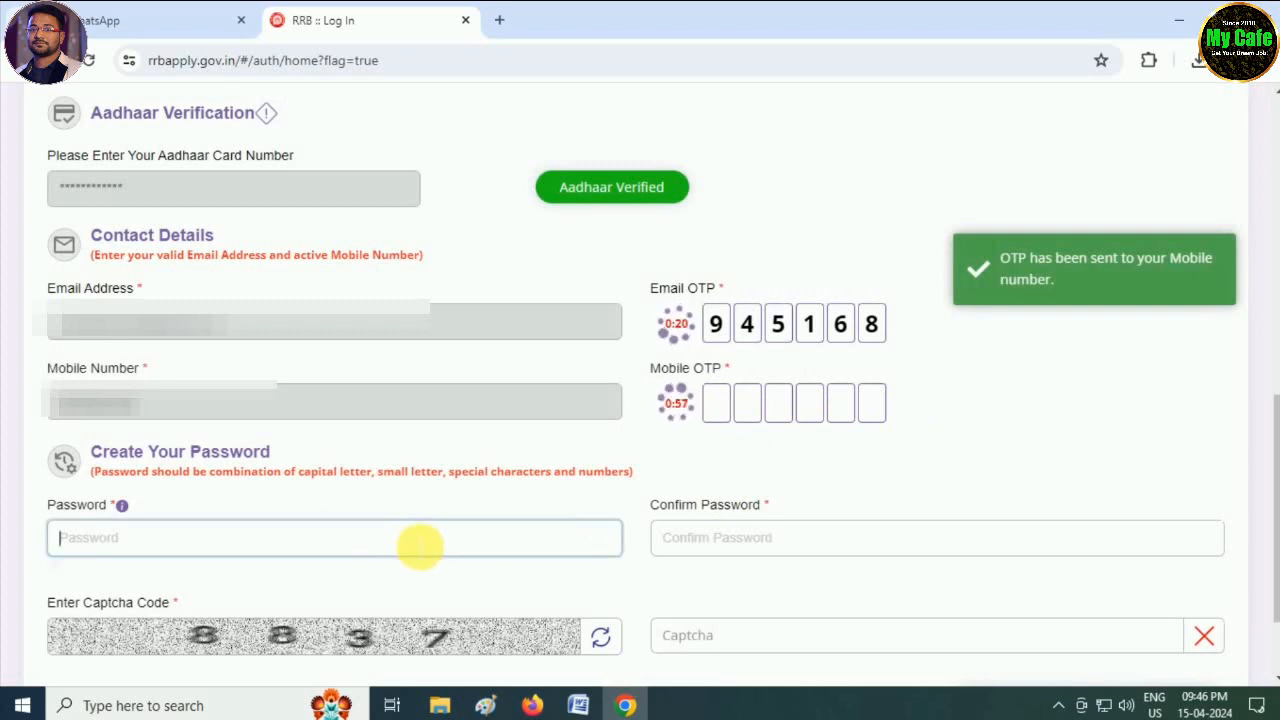
type("*********")
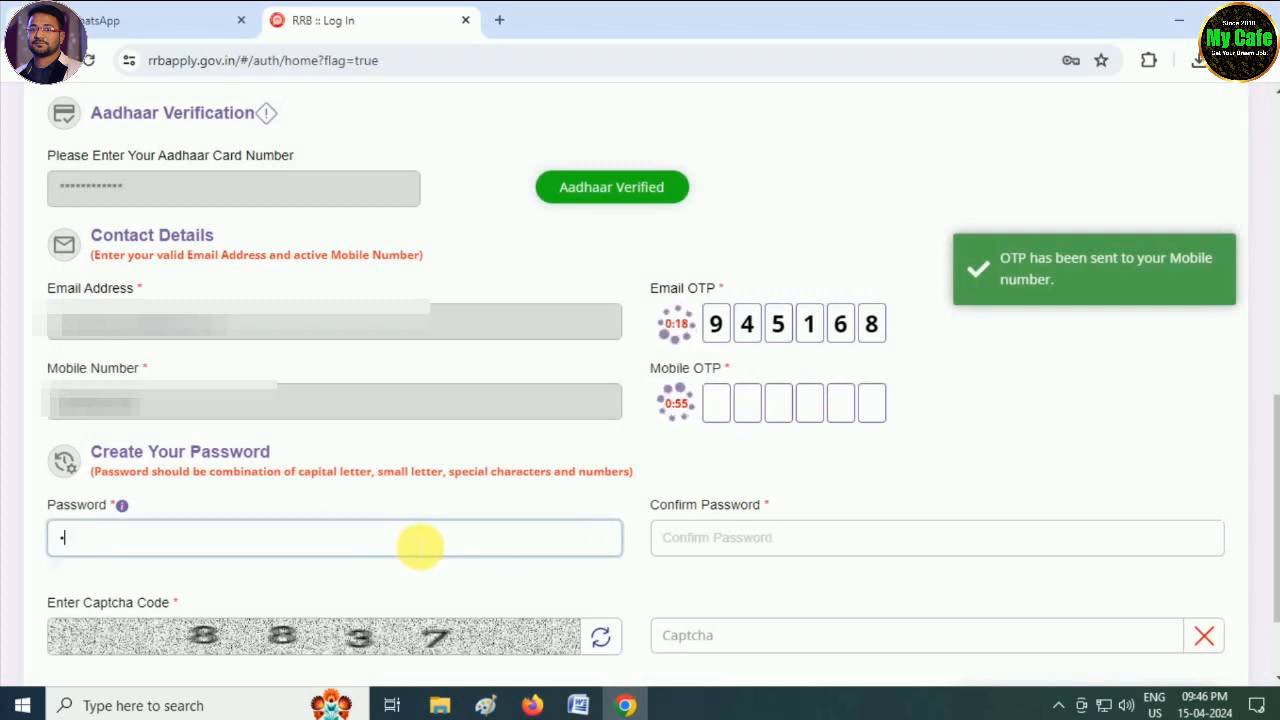
type("**")
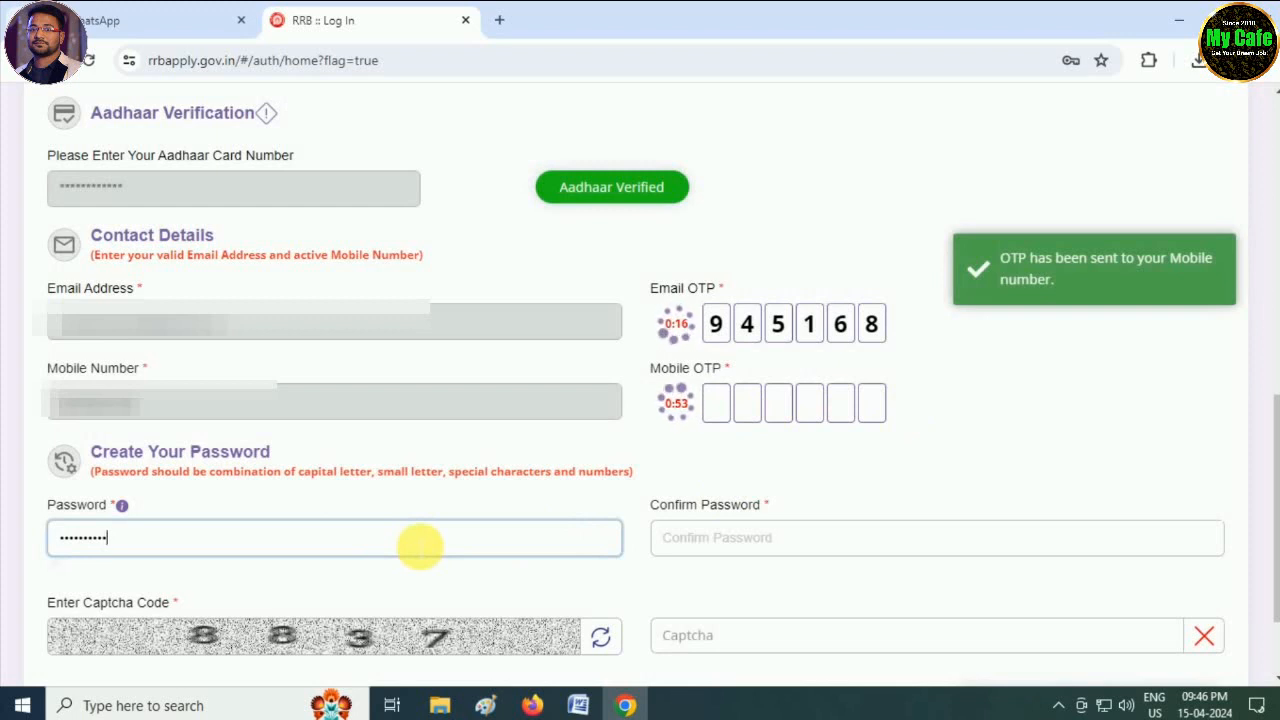
left_click(757, 549)
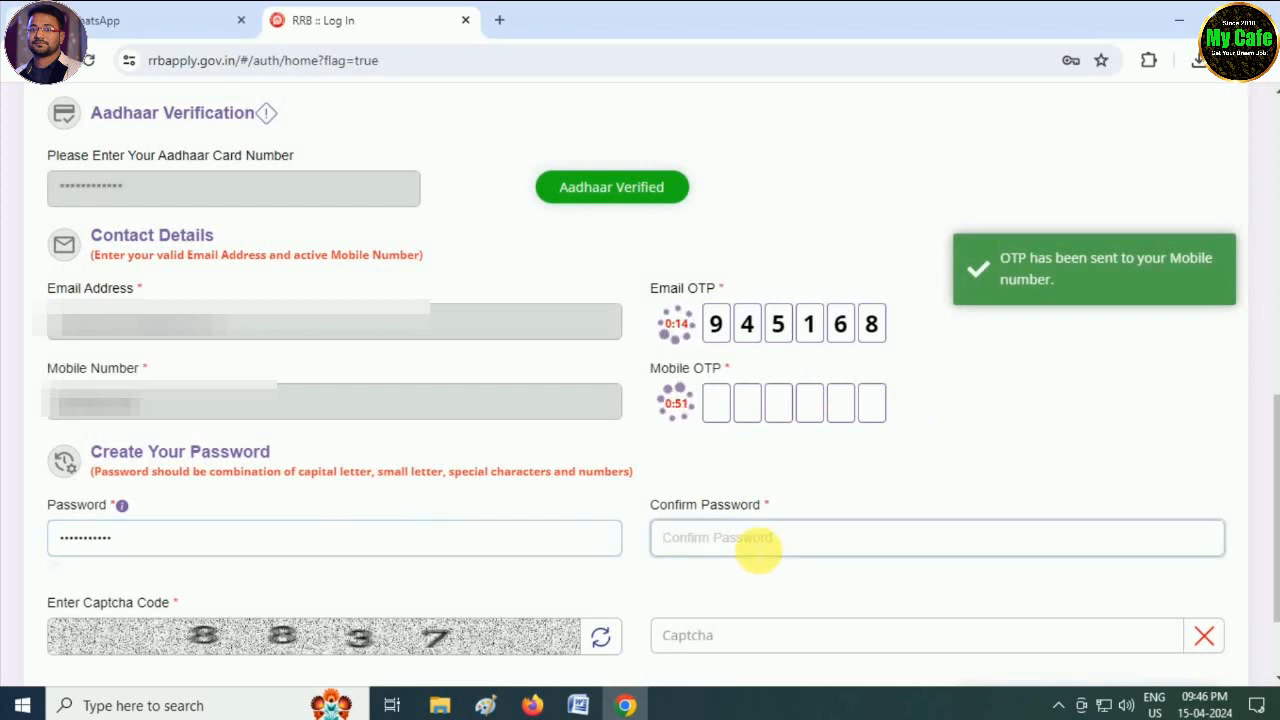
type("***********")
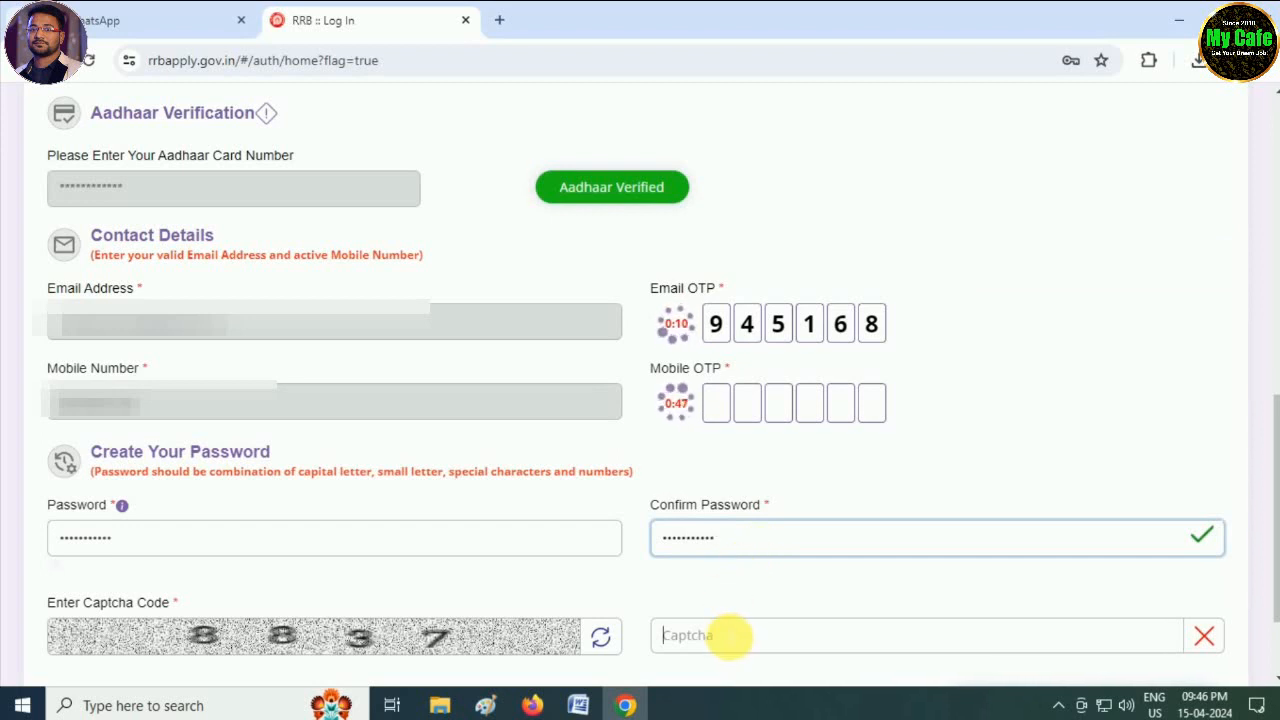
left_click(733, 635)
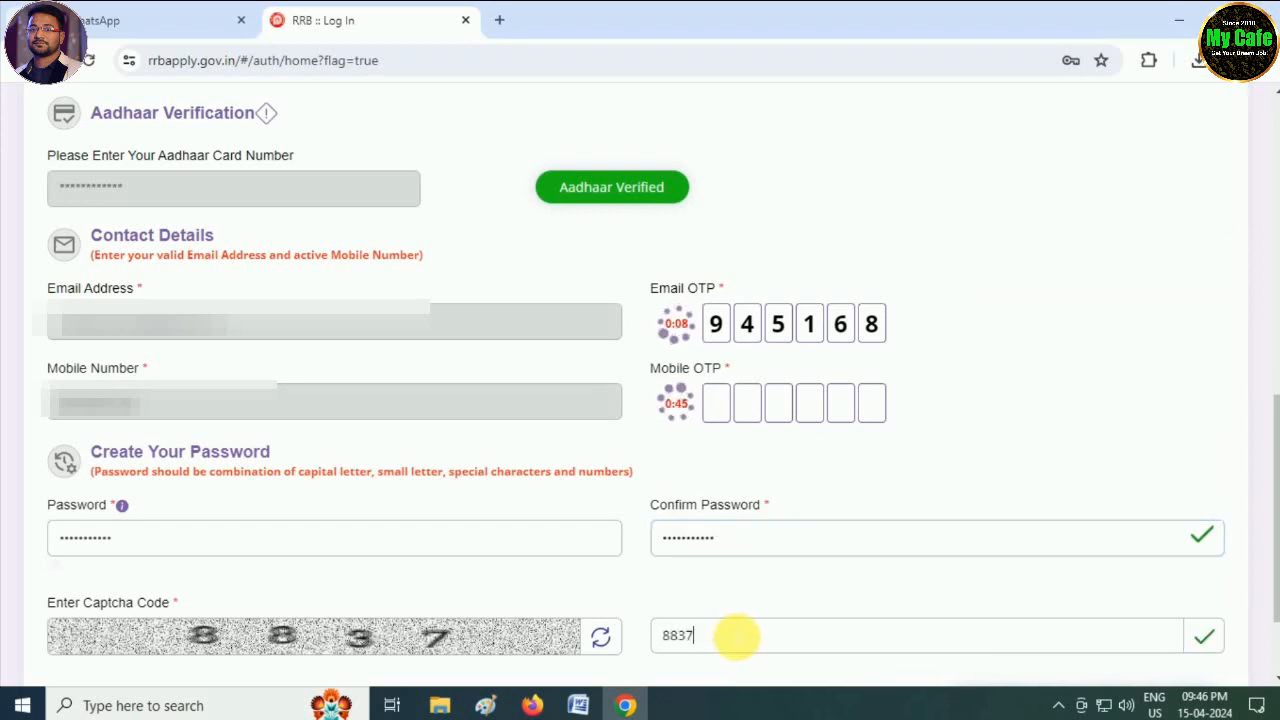
Enter the OTP received on the mobile number
left_click(726, 402)
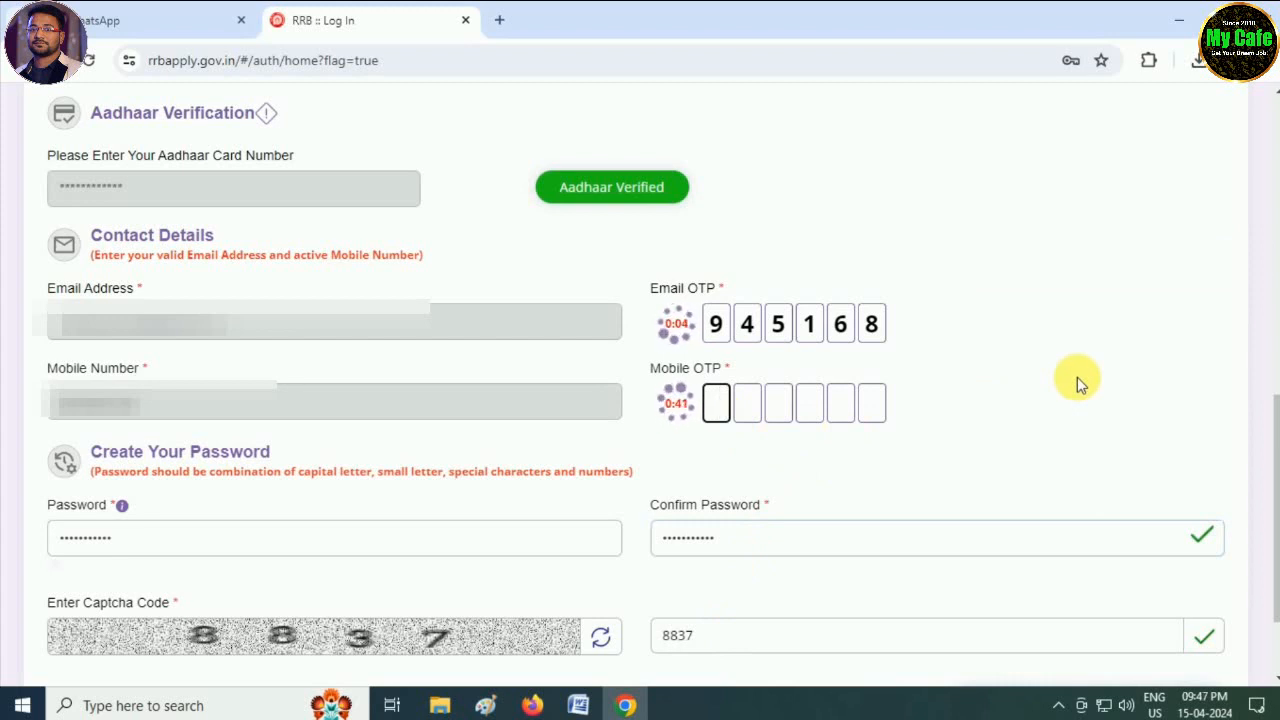
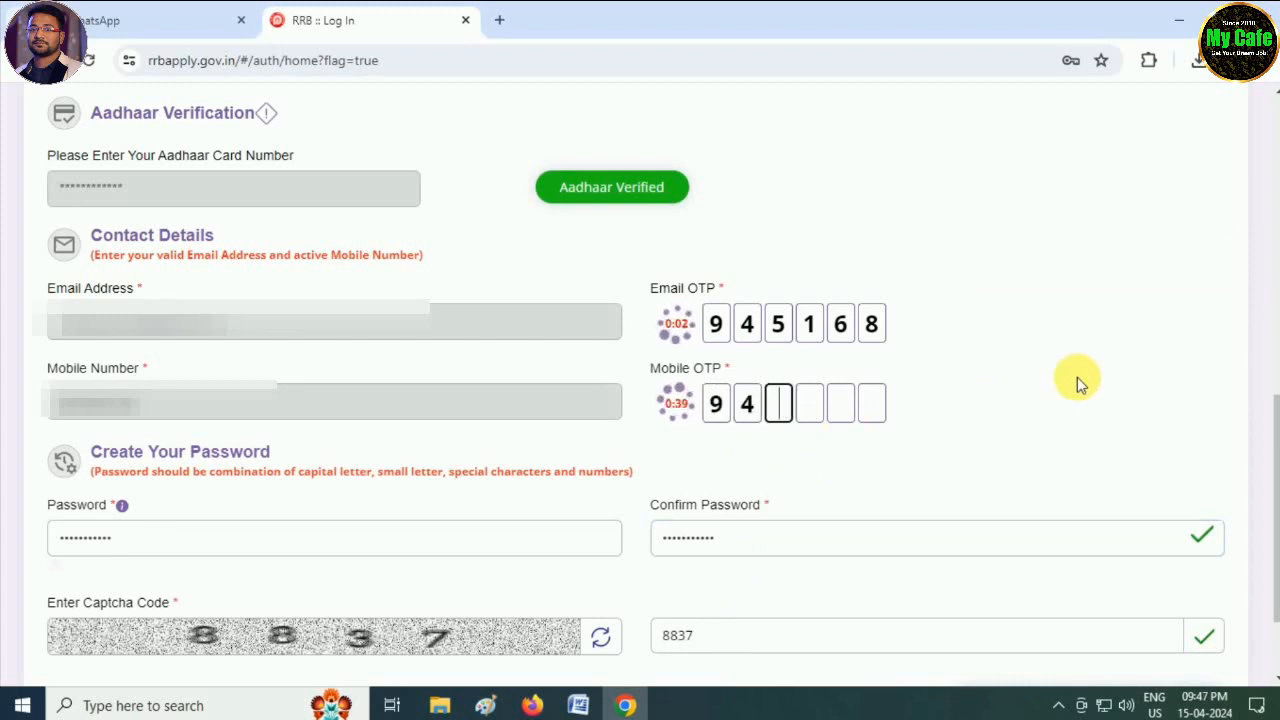
scroll(1050, 480, "down", 2)
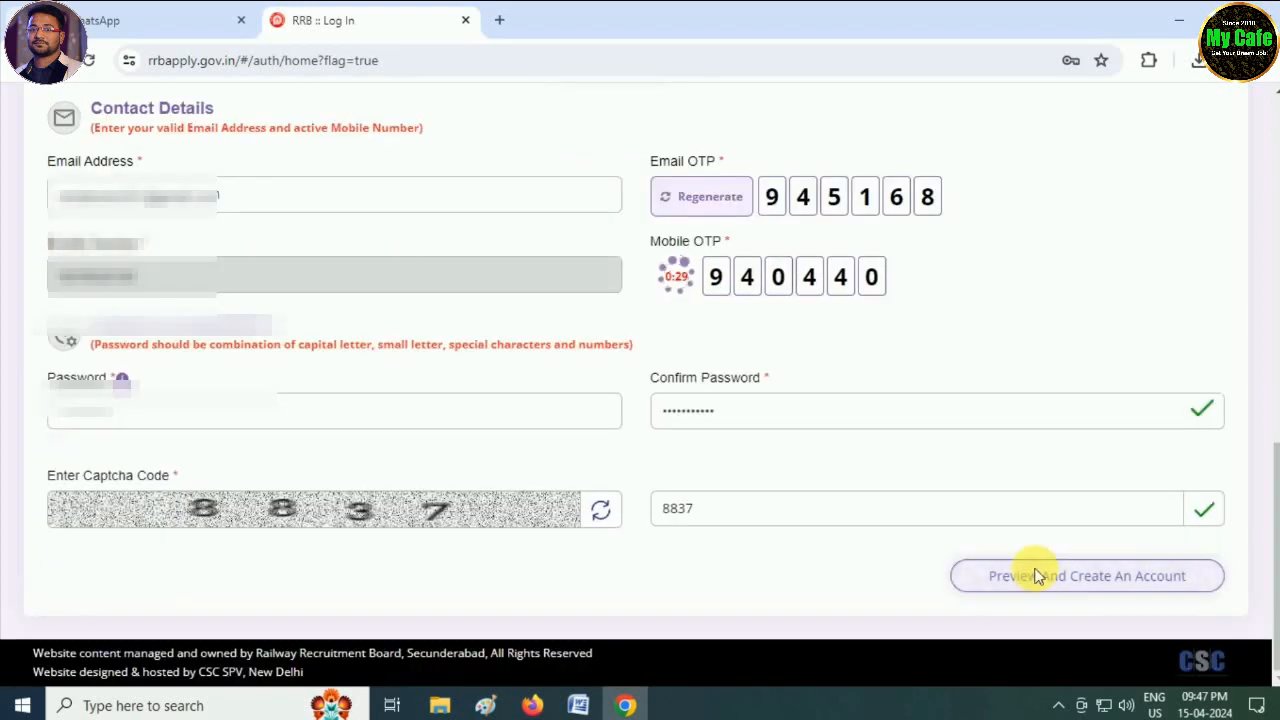
Preview the details, confirm they were re-checked, create the account, and proceed
left_click(1034, 571)
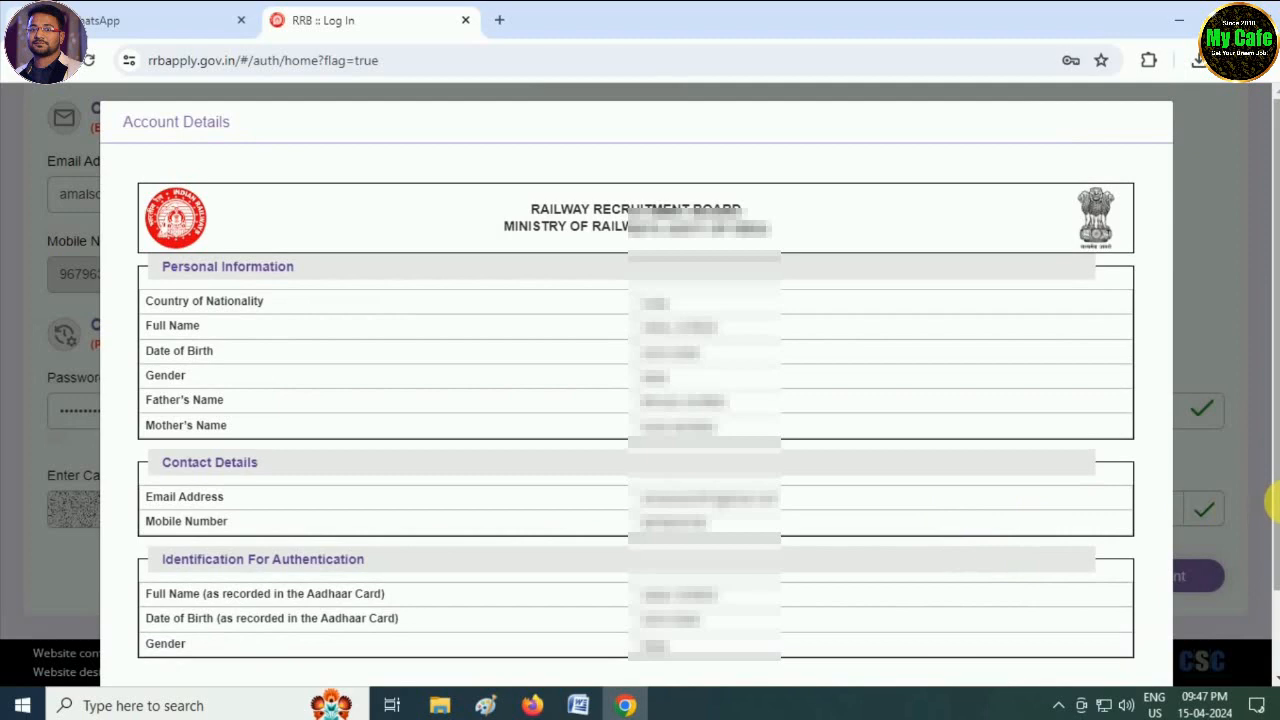
left_click_drag(1272, 500, 1272, 585)
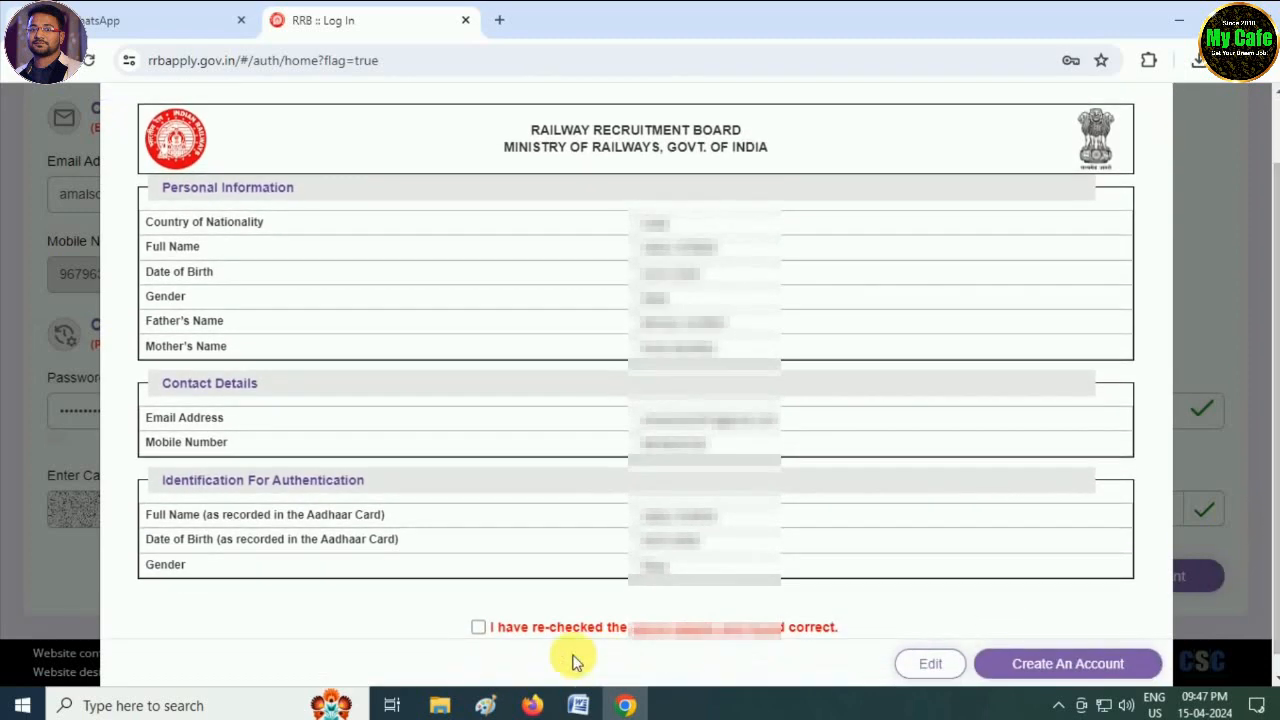
left_click(478, 627)
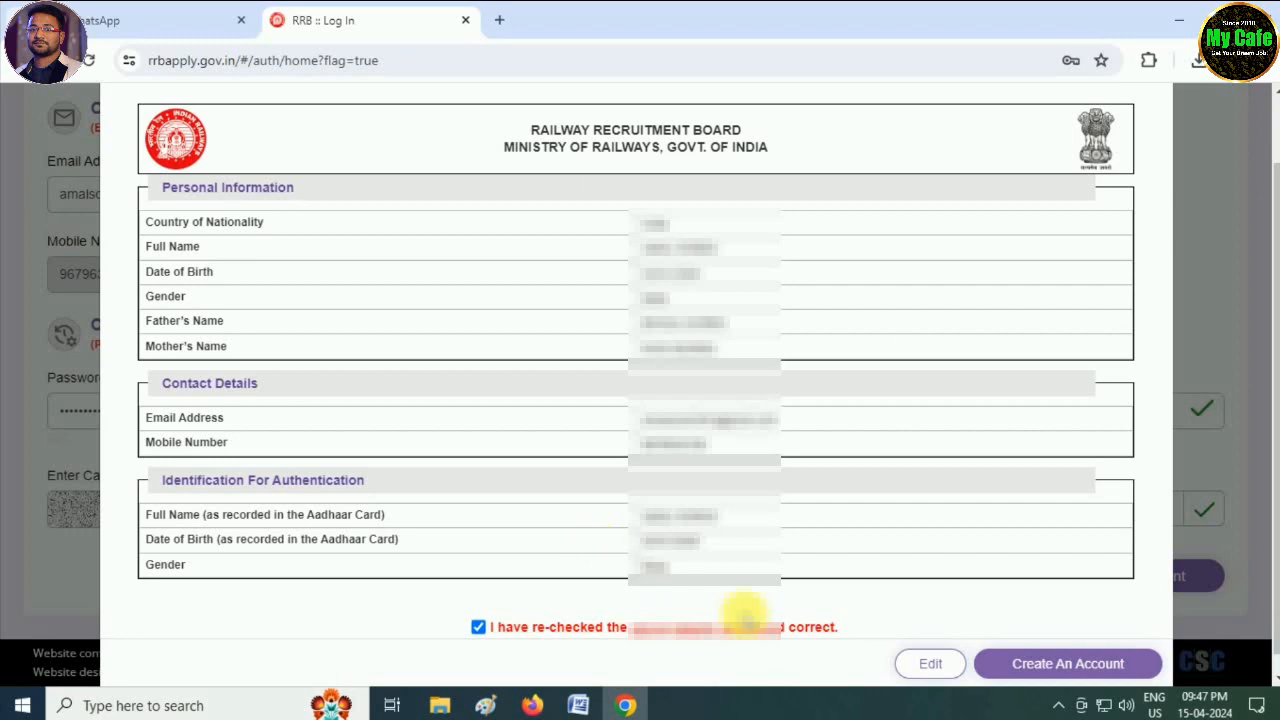
left_click(1036, 668)
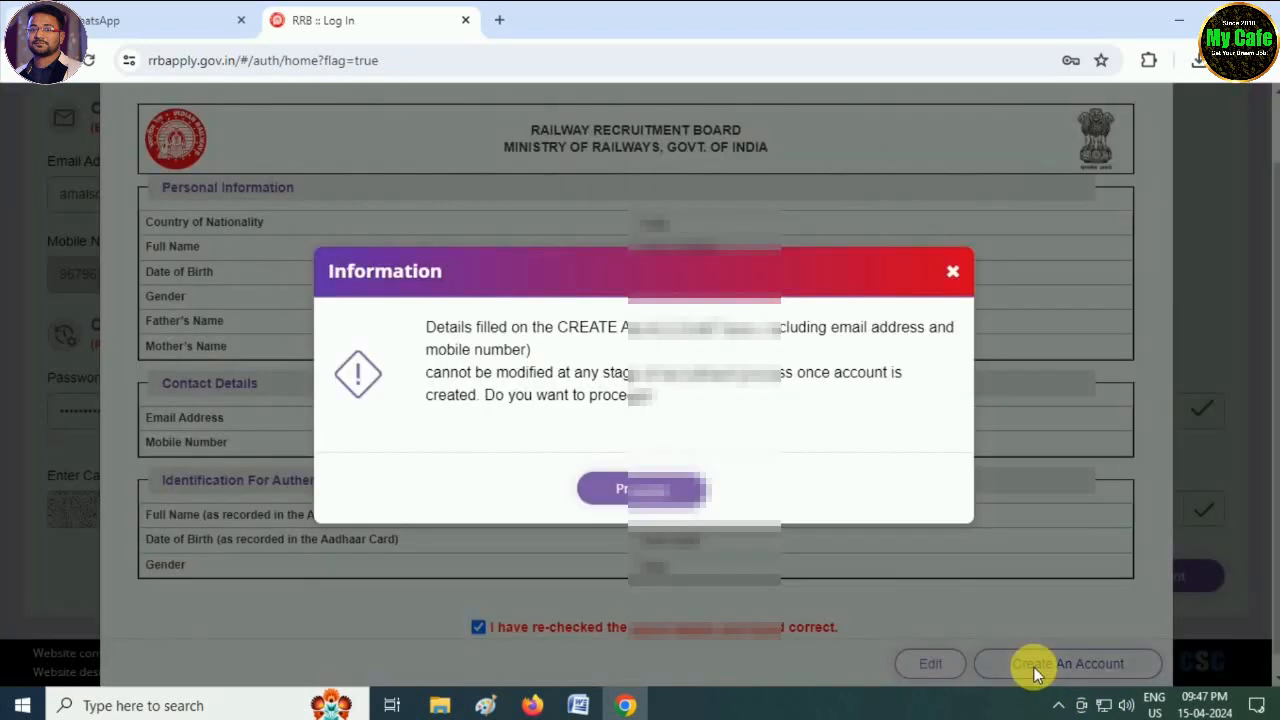
left_click(643, 487)
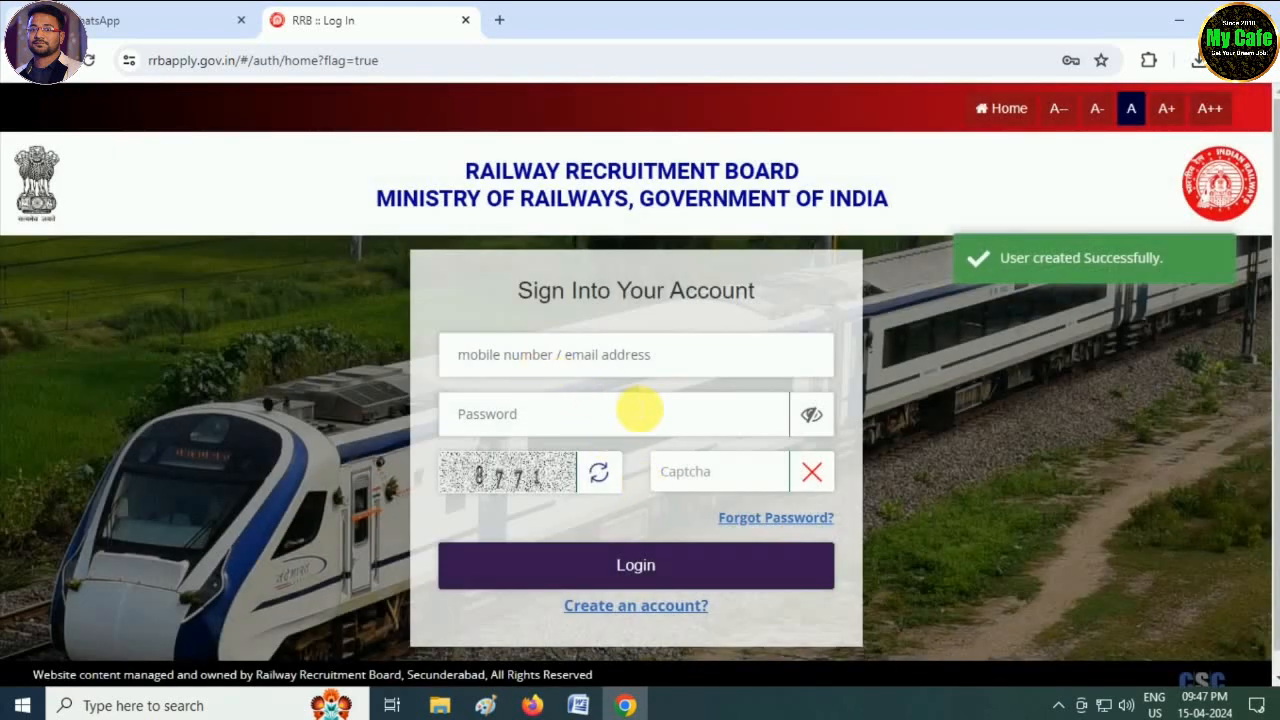
Log in with the account ID, password and captcha code to reach the dashboard
type("?????")
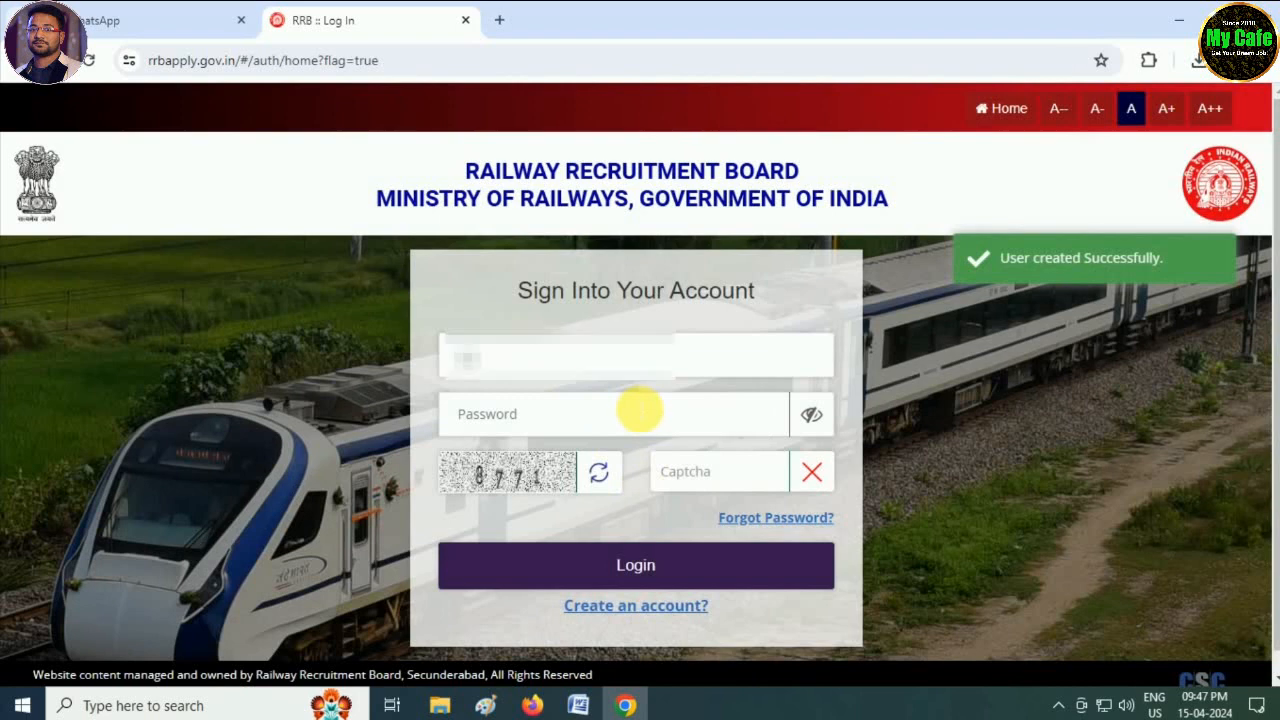
type("???")
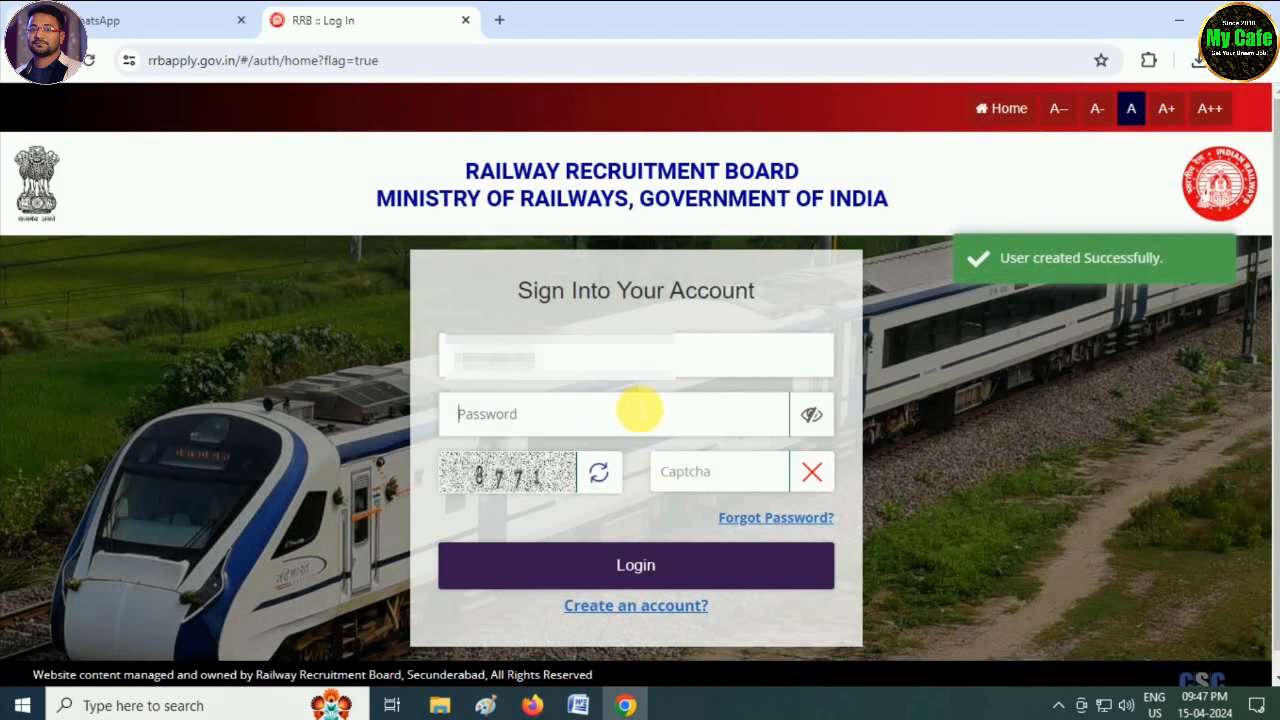
left_click(639, 410)
type("?????")
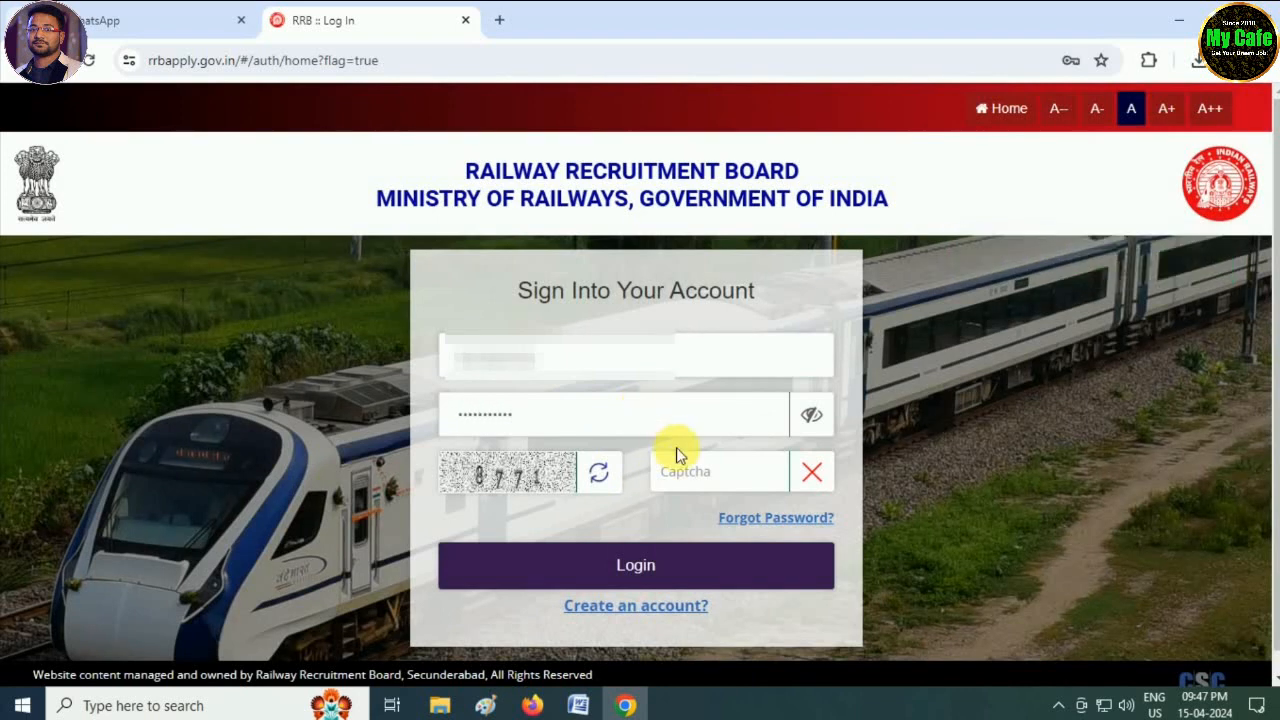
left_click(722, 484)
type("8771")
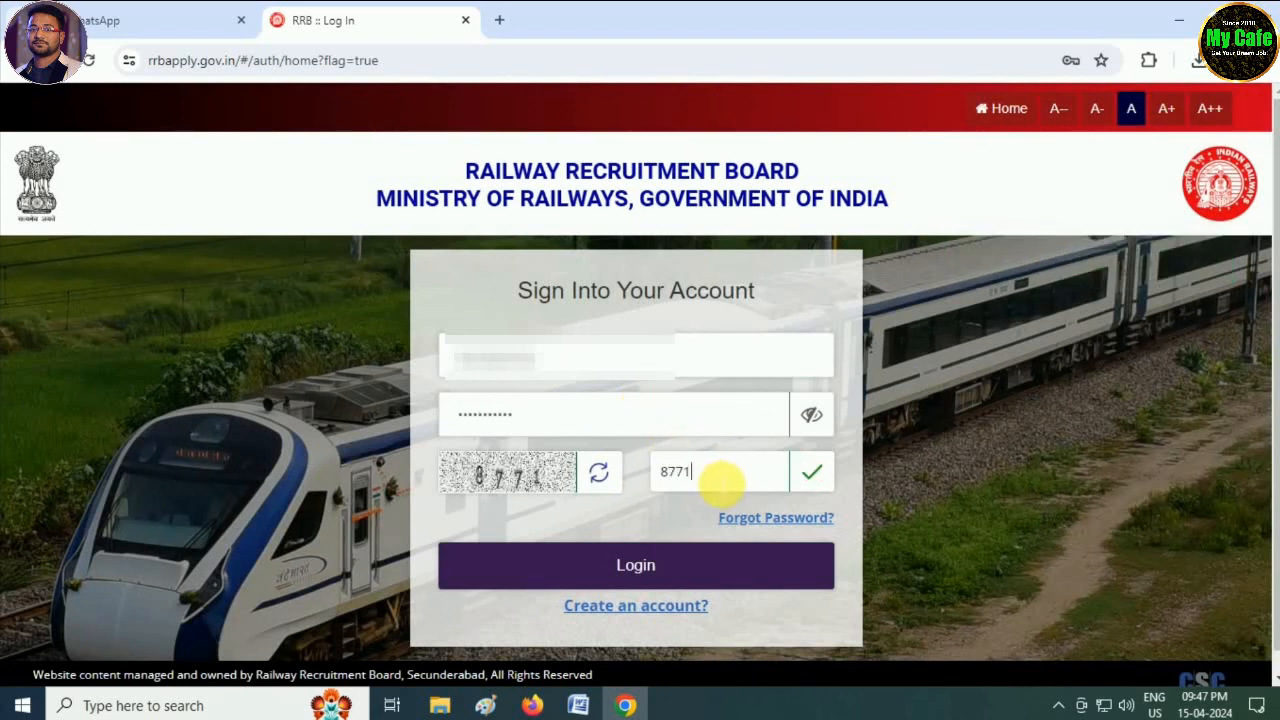
left_click(637, 575)
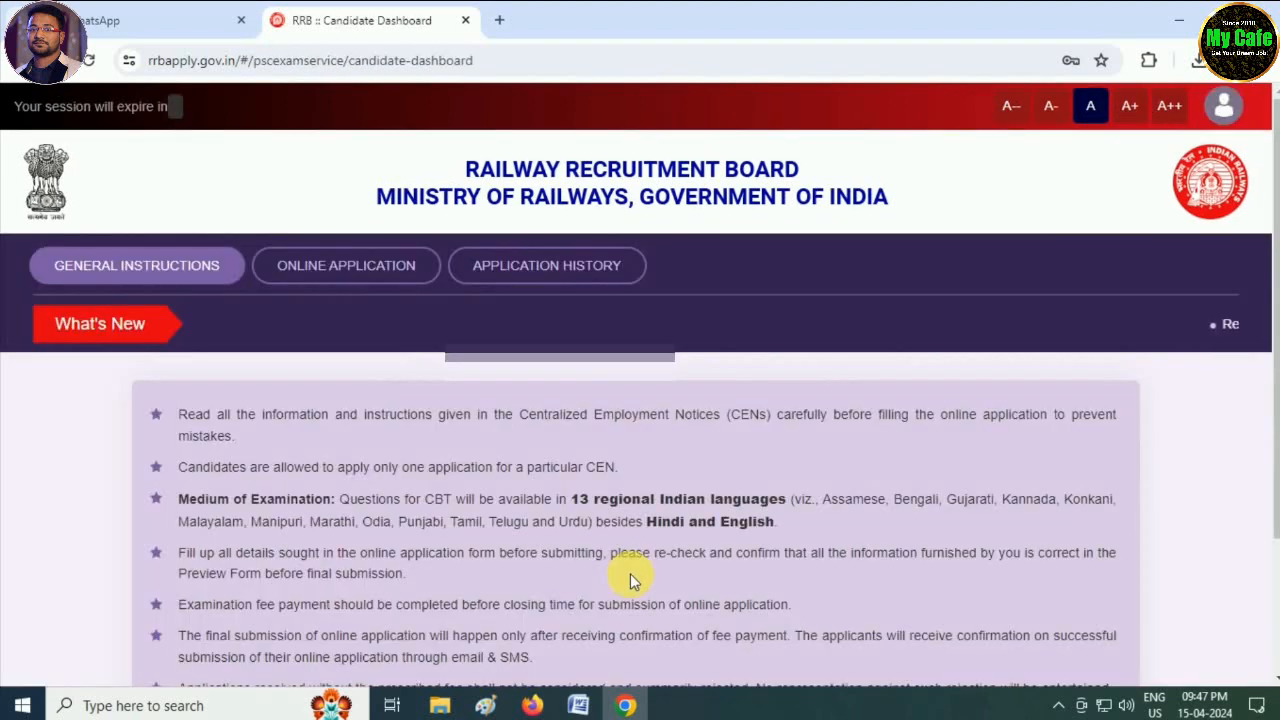
Under Online Application, declare not debarred for CEN RPF 02/2024 Constable (Executive) and proceed
scroll(540, 522, "down", 3)
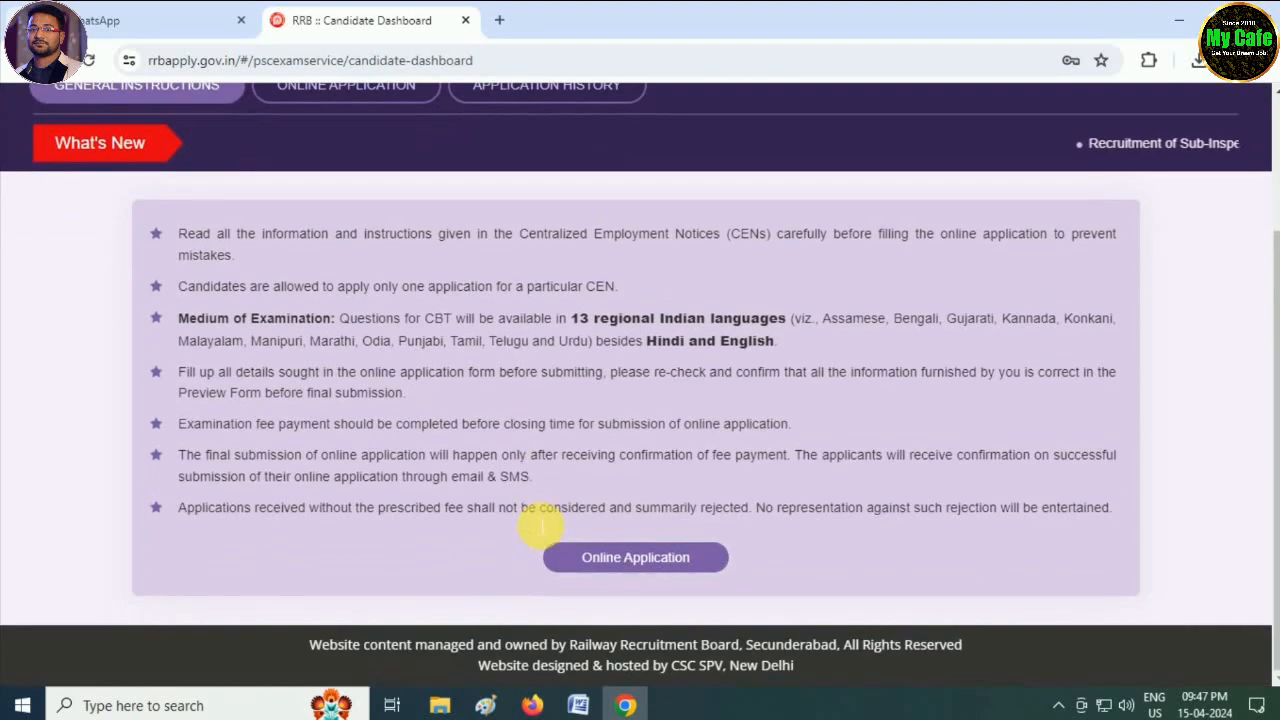
left_click(633, 563)
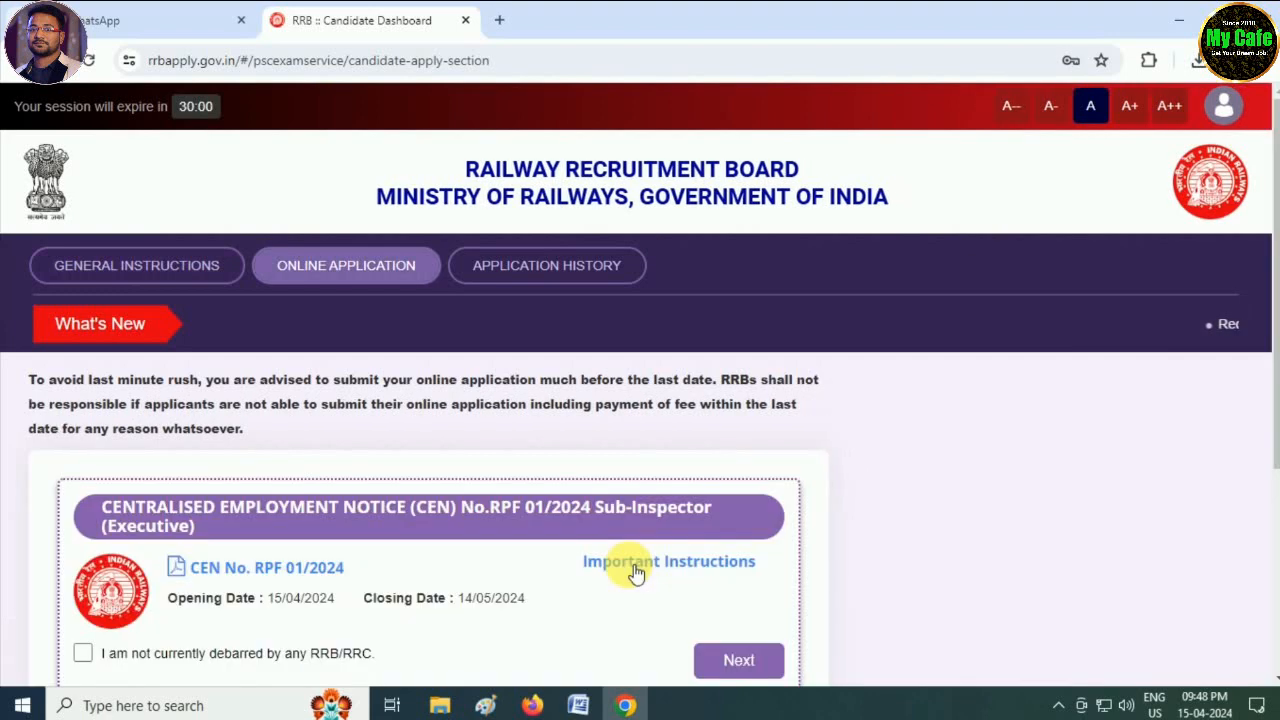
scroll(435, 548, "down", 3)
scroll(435, 548, "down", 1)
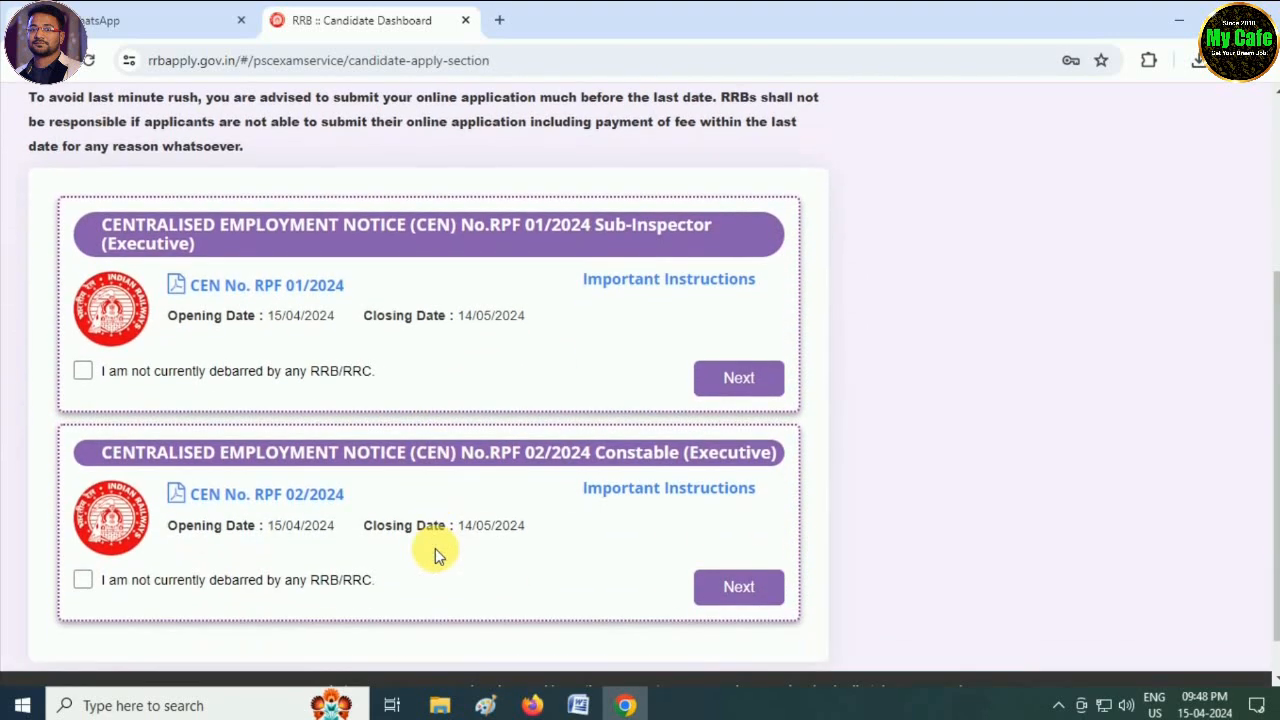
left_click(83, 580)
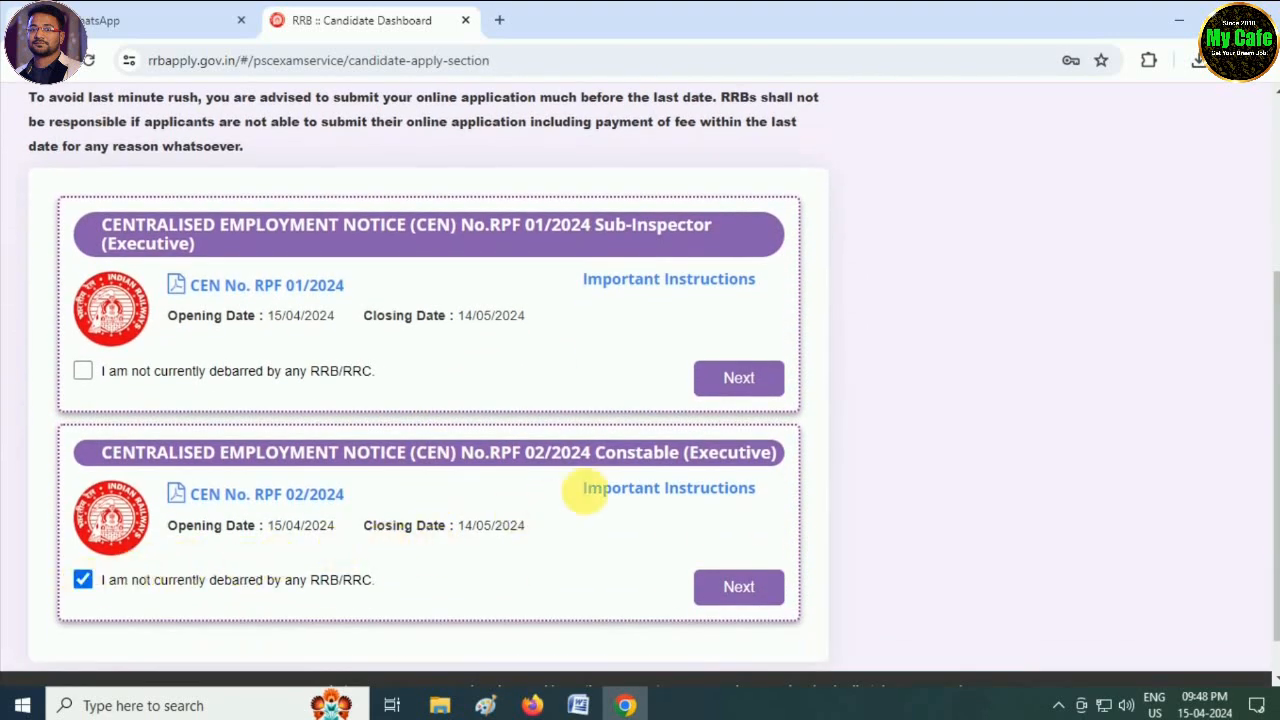
left_click_drag(607, 460, 777, 452)
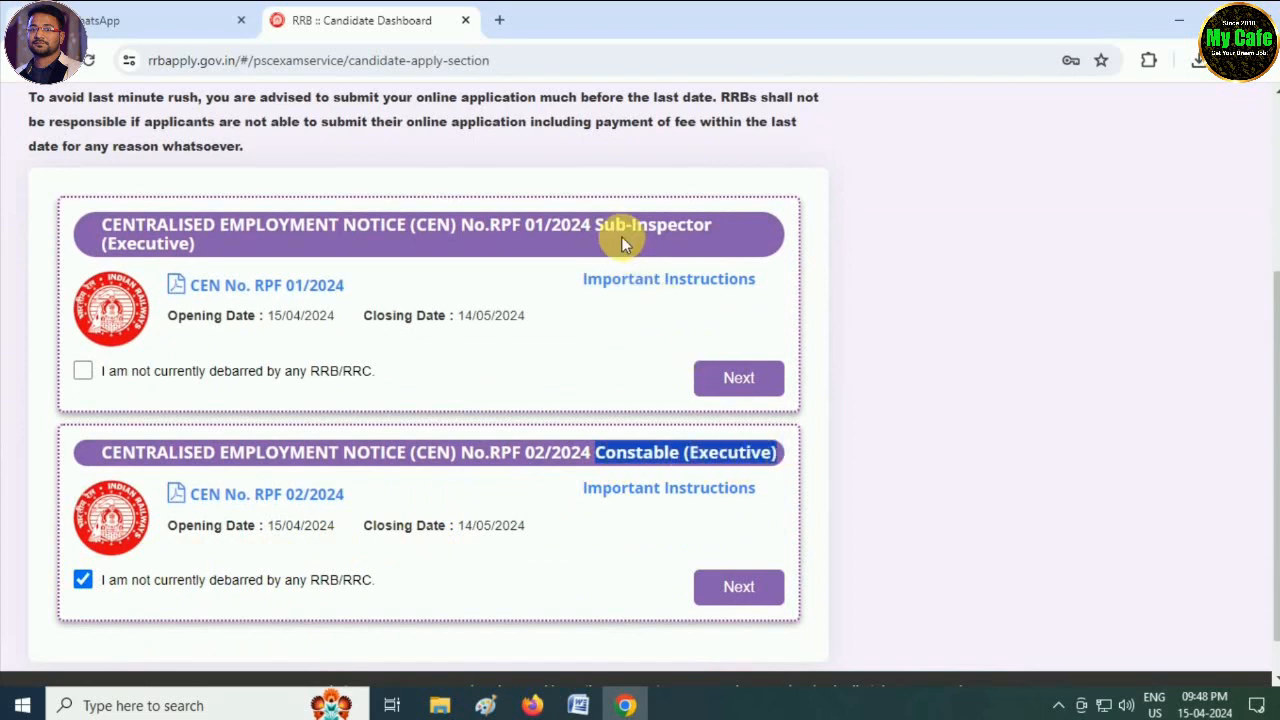
left_click_drag(597, 226, 723, 251)
left_click(905, 345)
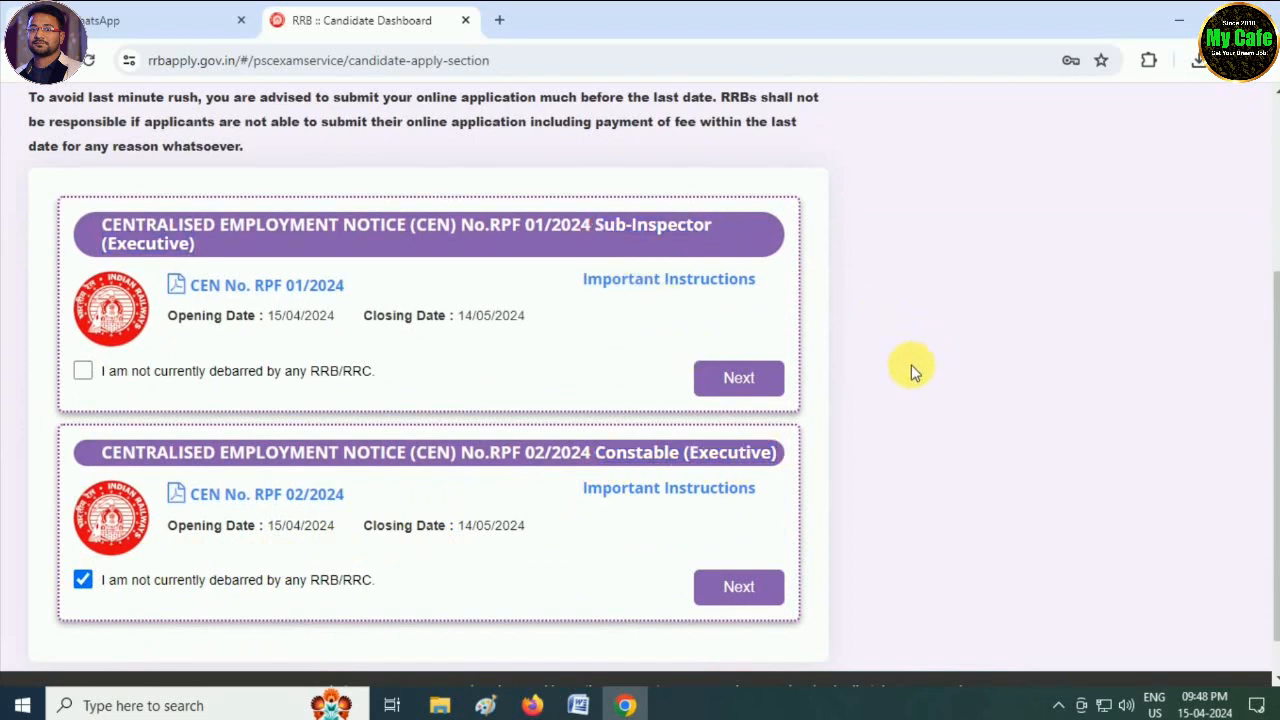
scroll(535, 527, "down", 1)
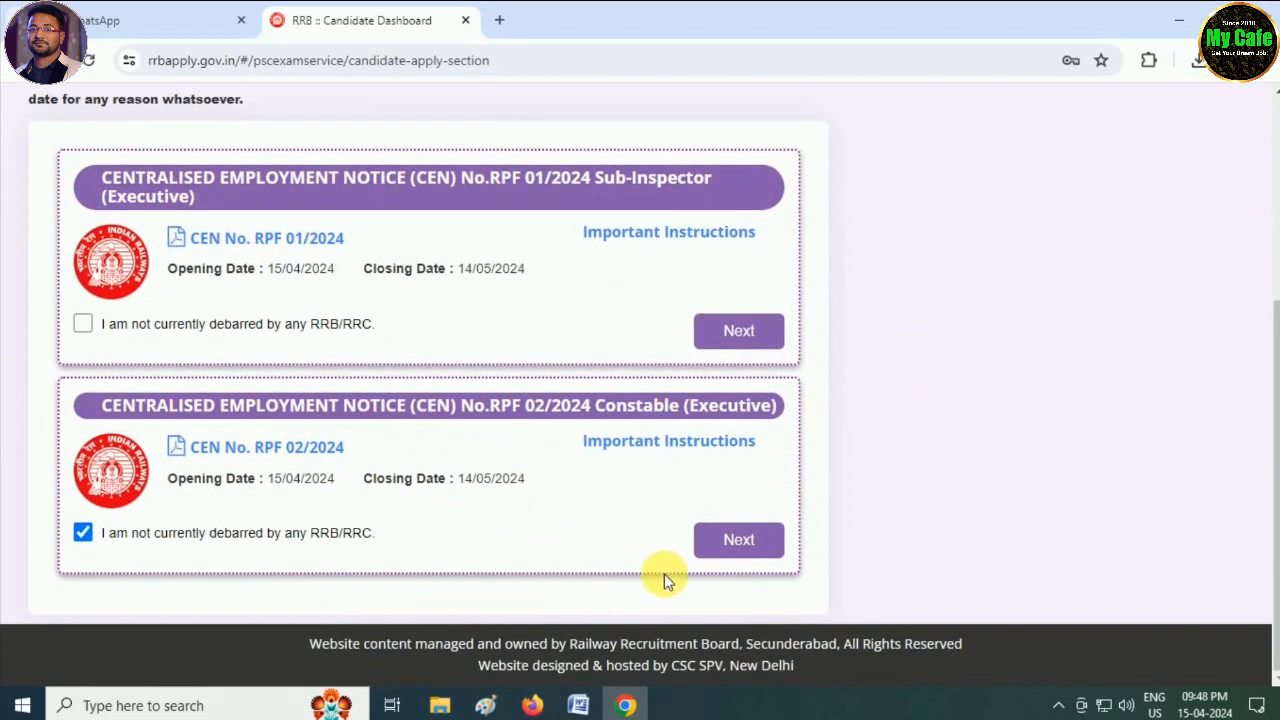
left_click(745, 545)
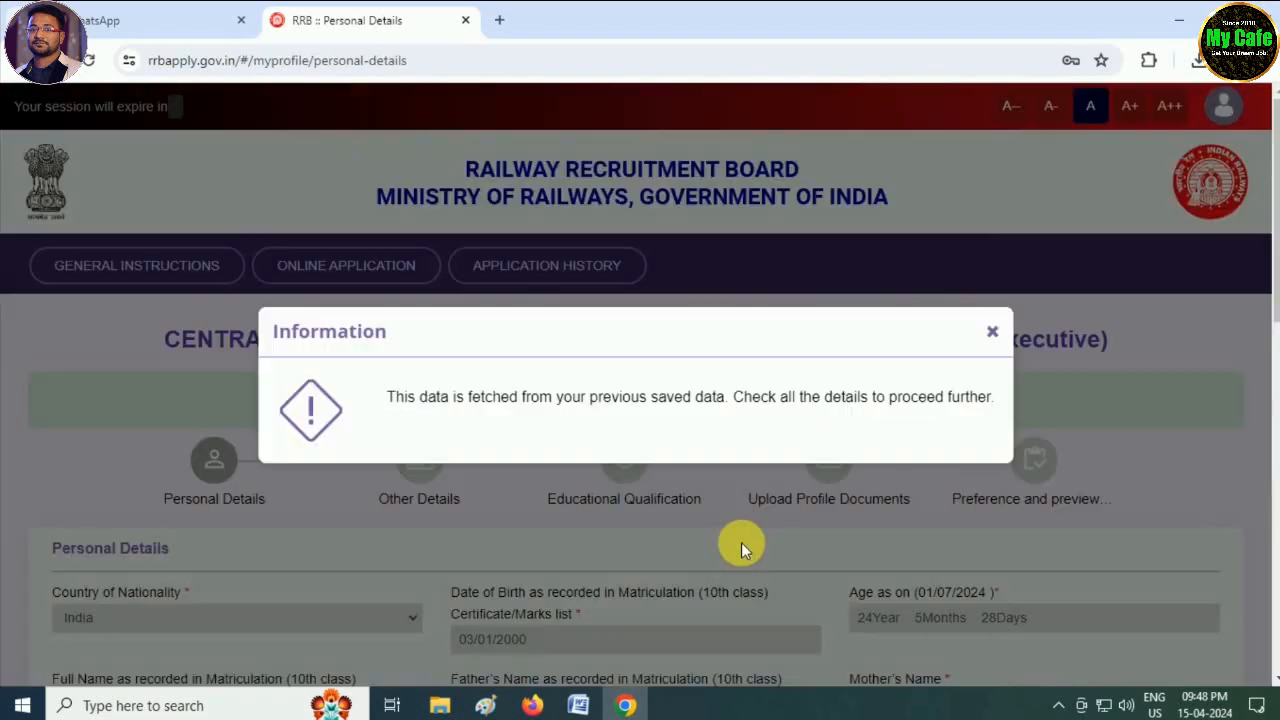
Set marital status Unmarried, religion Hindu, and Bengali as mother tongue and exam language
left_click(991, 331)
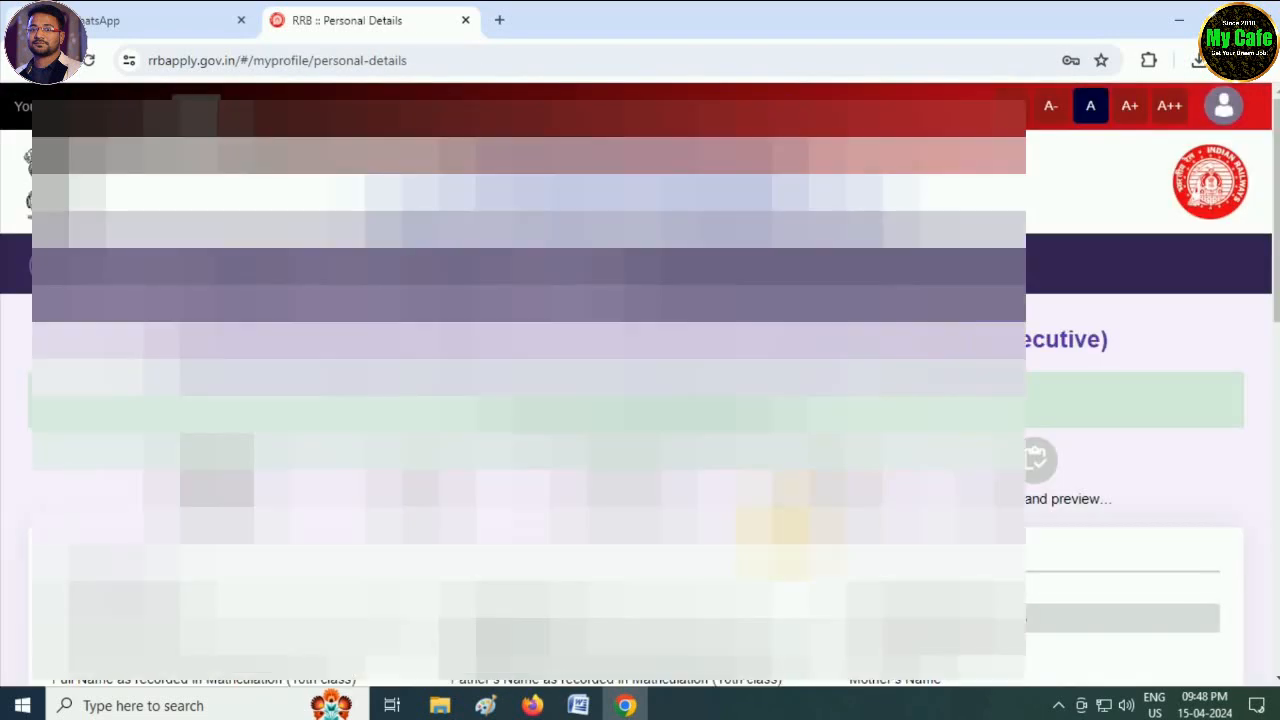
scroll(785, 483, "down", 6)
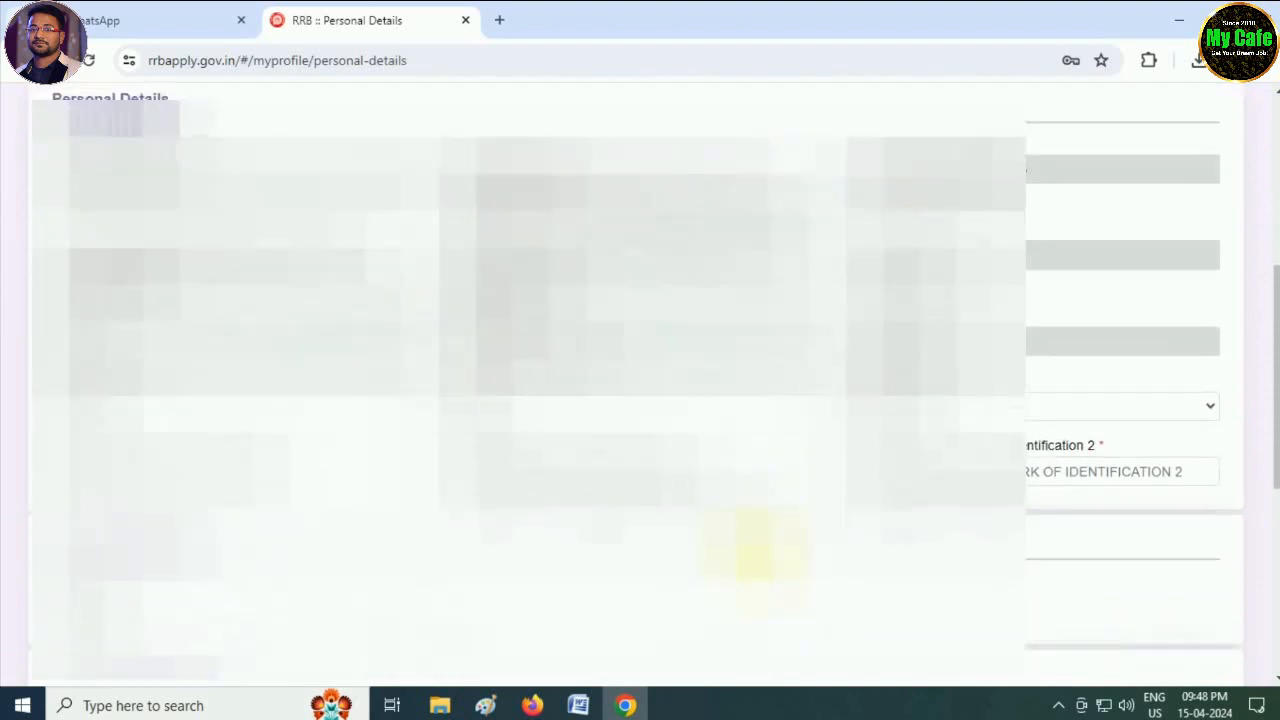
left_click(106, 384)
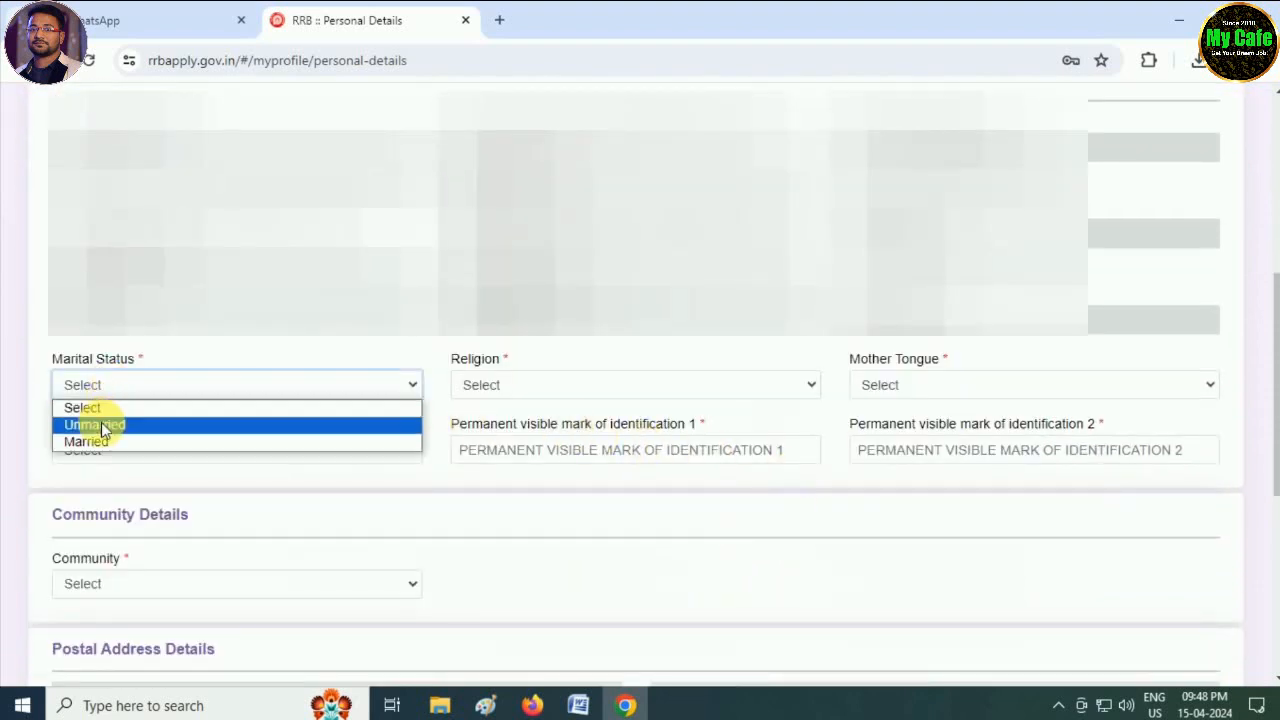
left_click(102, 425)
left_click(506, 386)
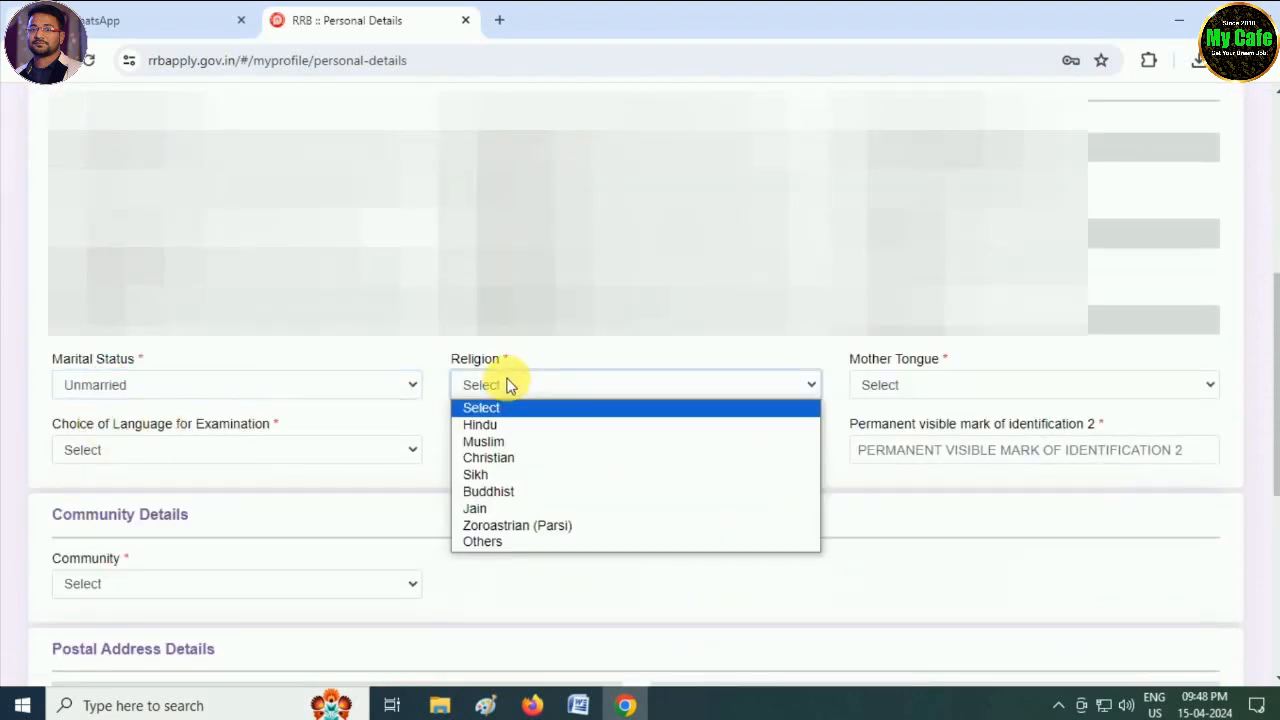
left_click(482, 424)
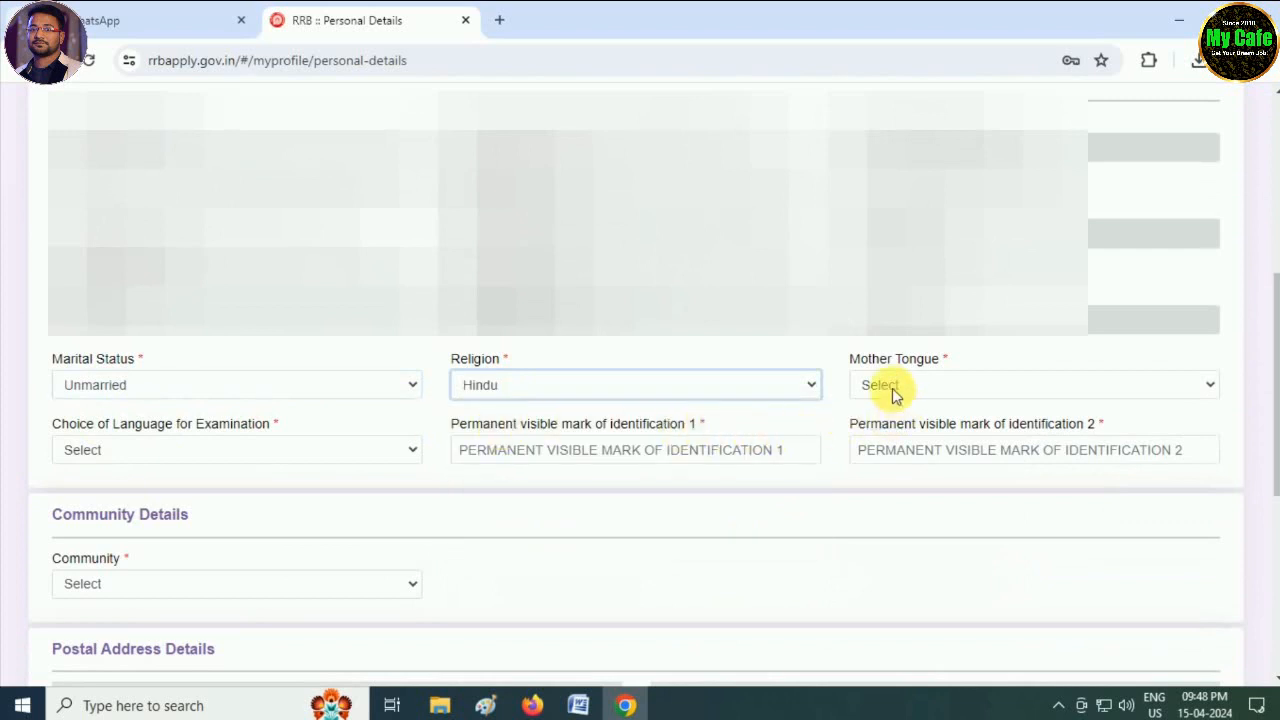
left_click(891, 388)
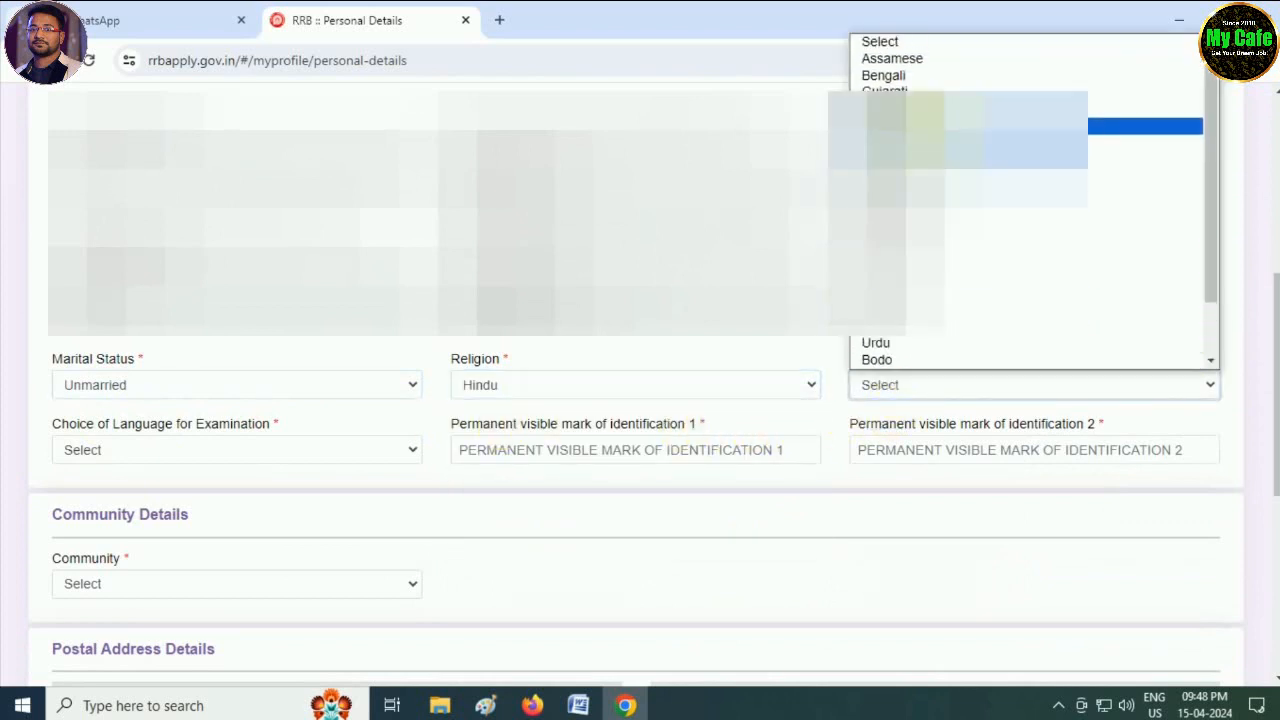
left_click(910, 76)
left_click(135, 450)
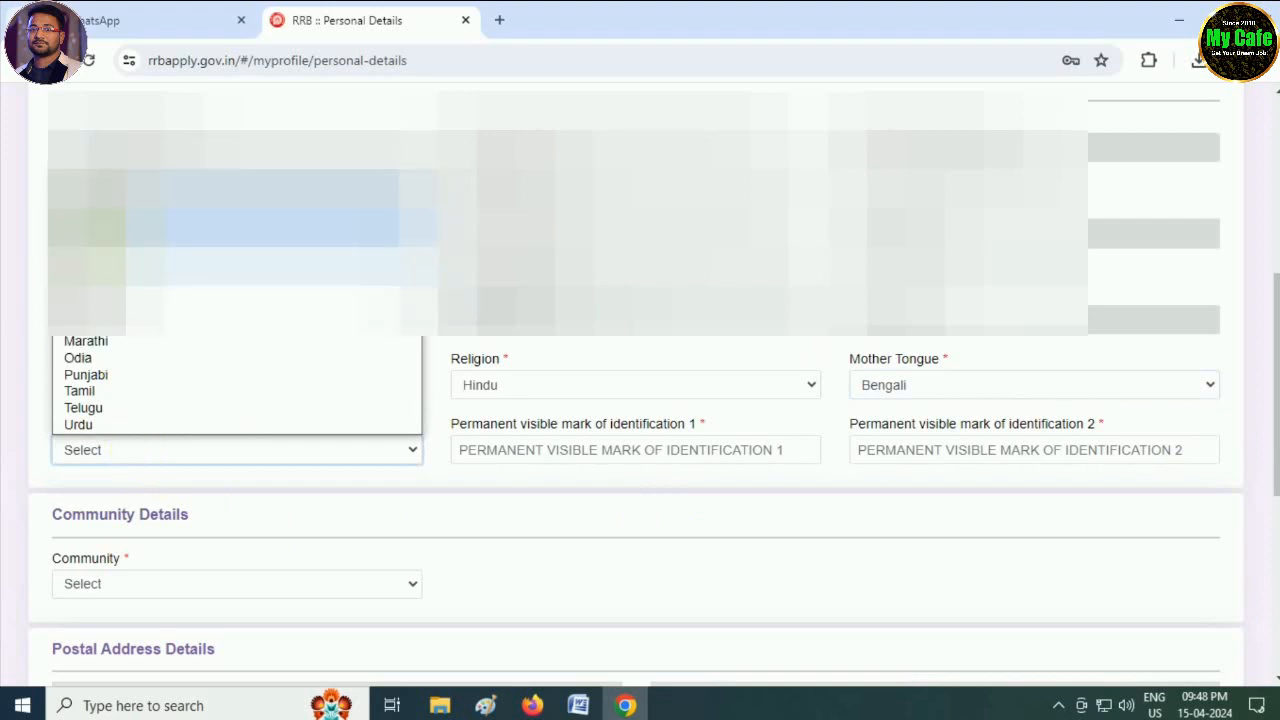
left_click(110, 190)
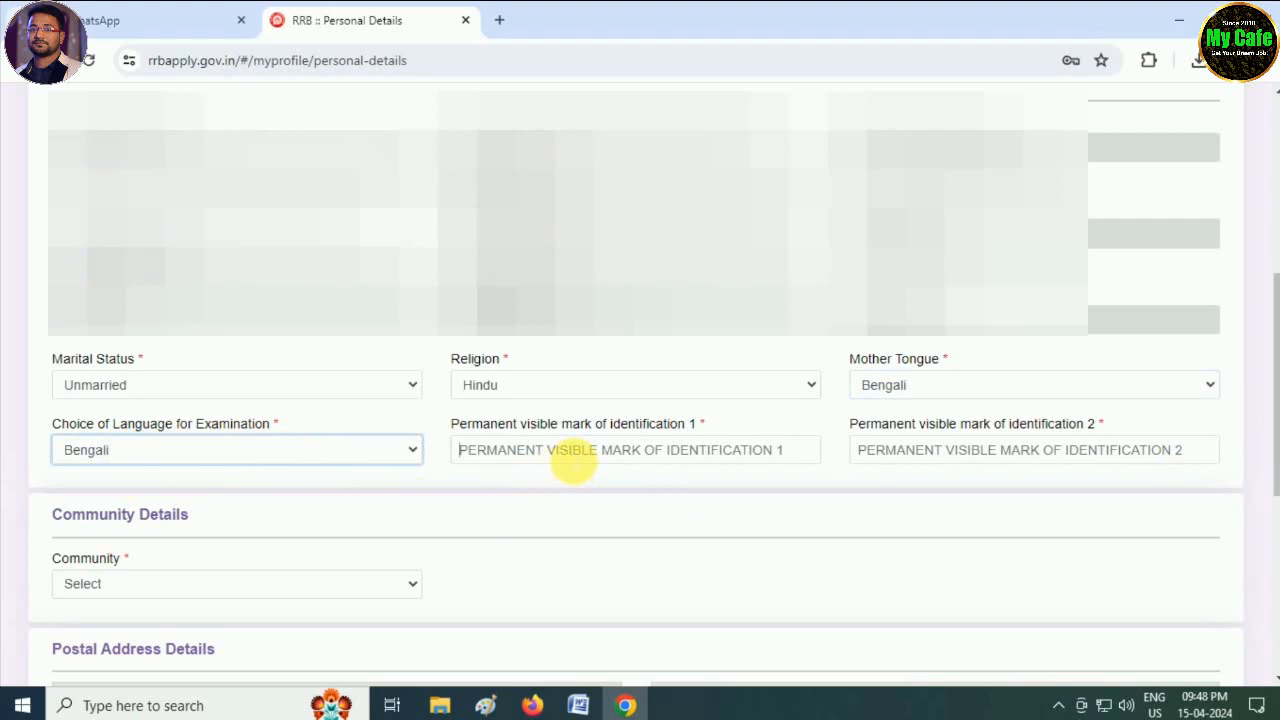
Enter identification marks 'MOLE ON MOUTH' and 'CUT MARK ON LEFT LEG'
left_click(562, 456)
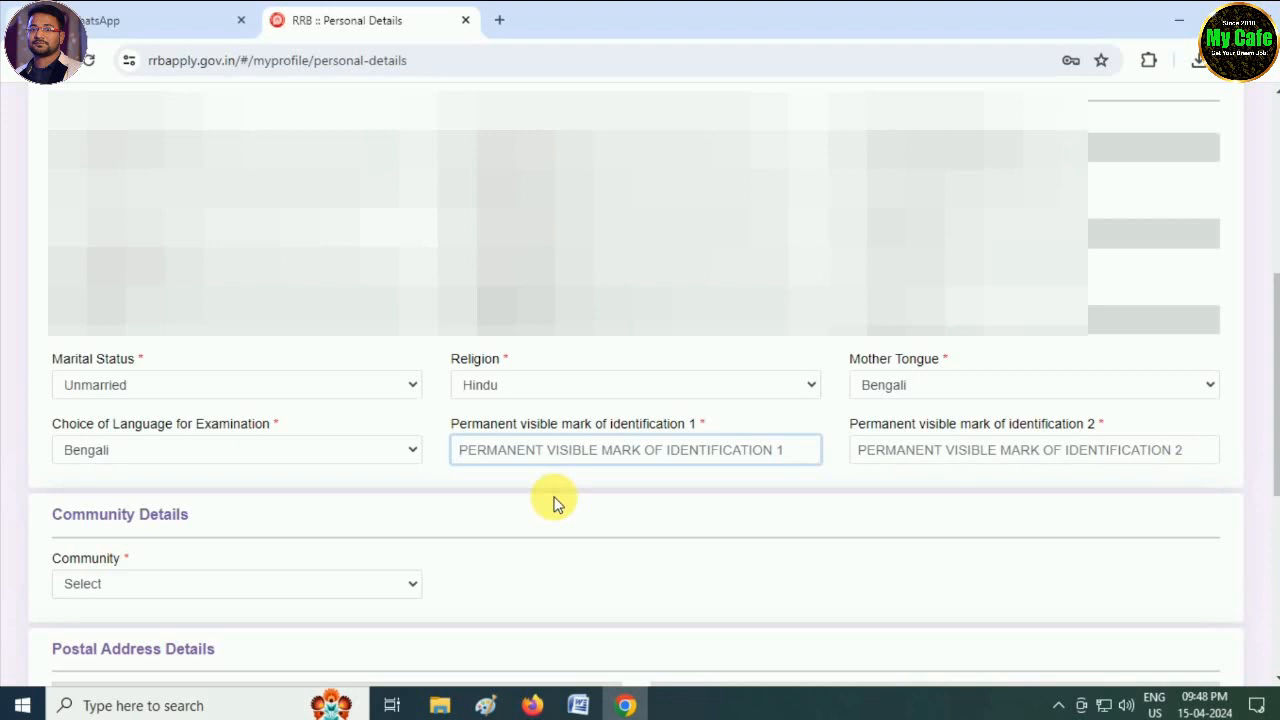
type("MOLE ")
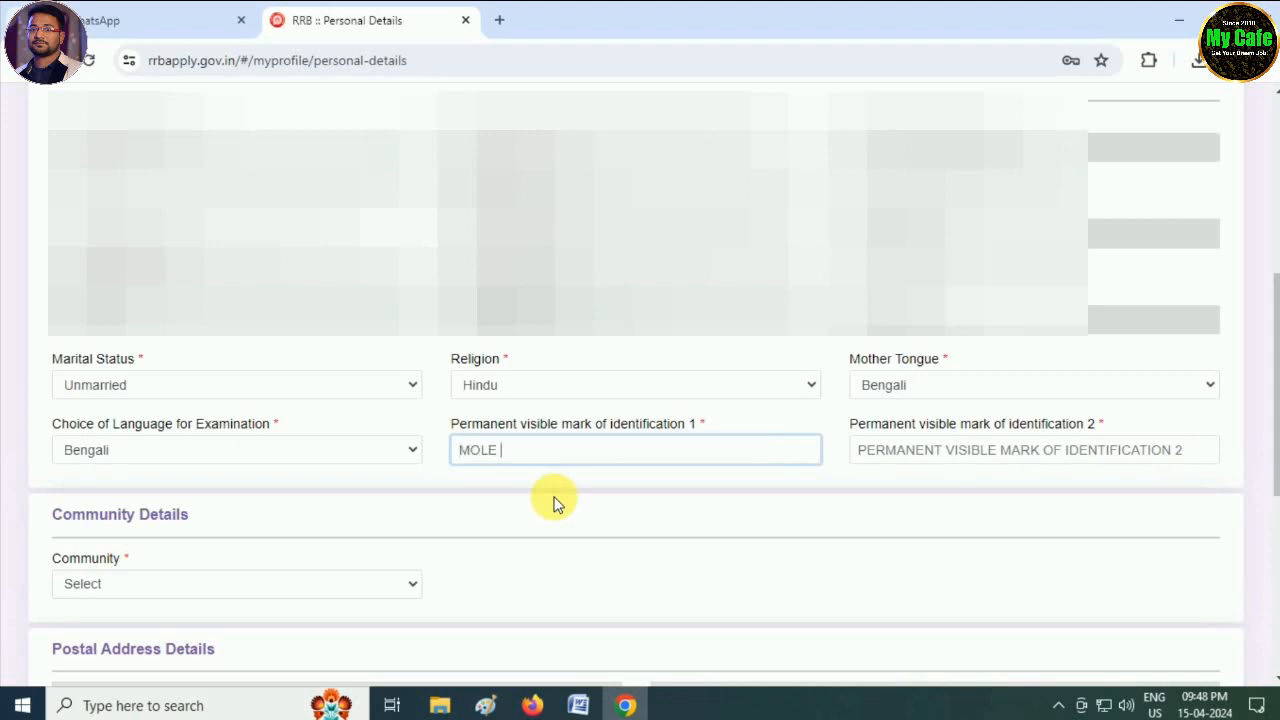
type("ON MOUTH")
key("Tab")
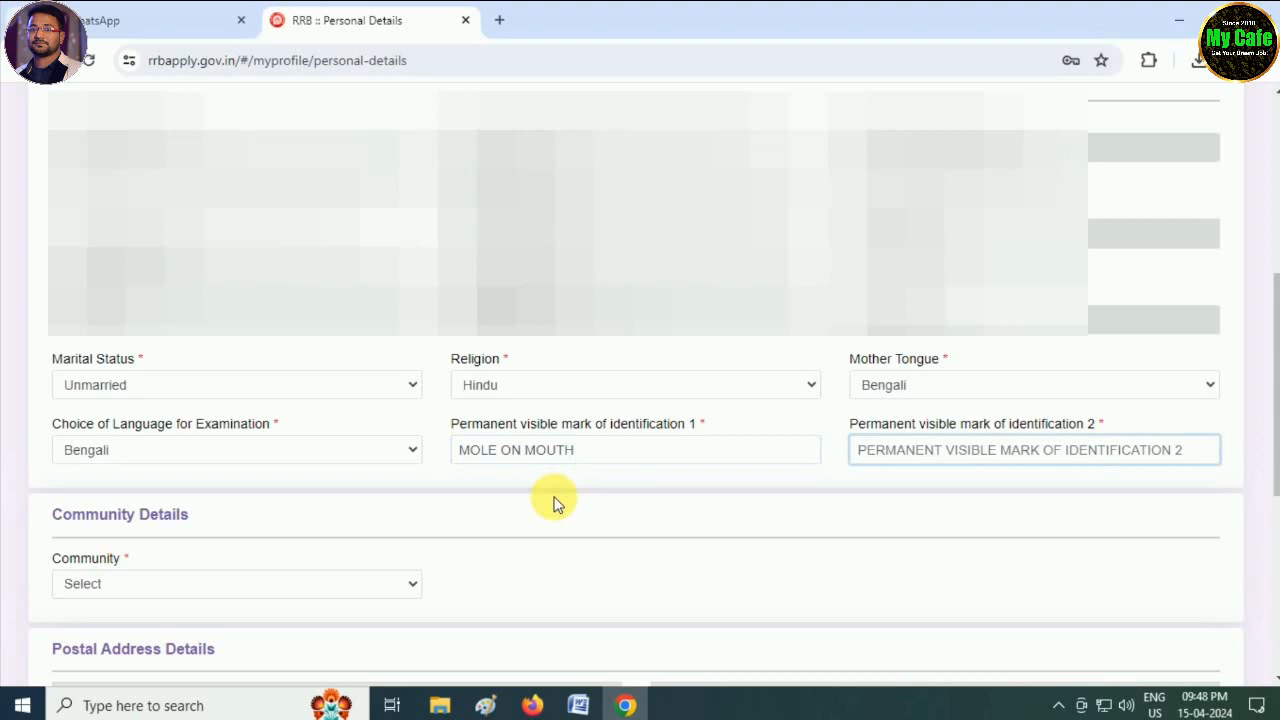
type("C")
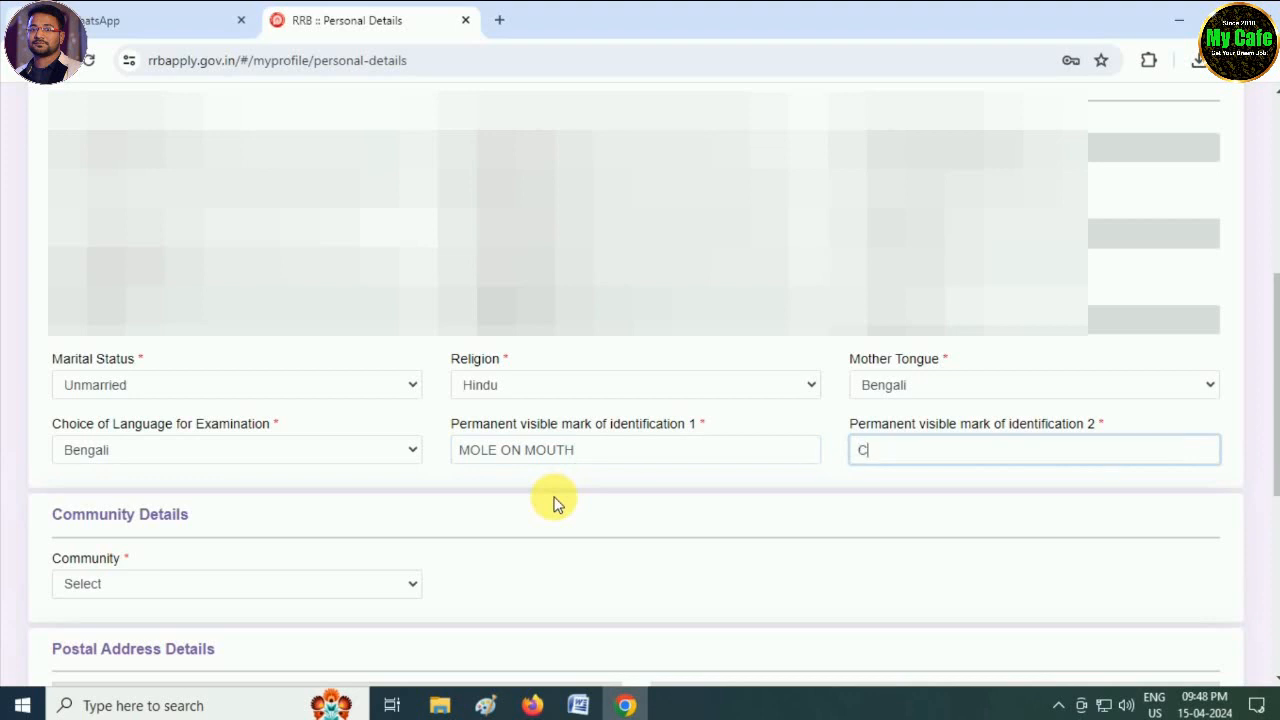
type("UT MARK ON LEFT LEG")
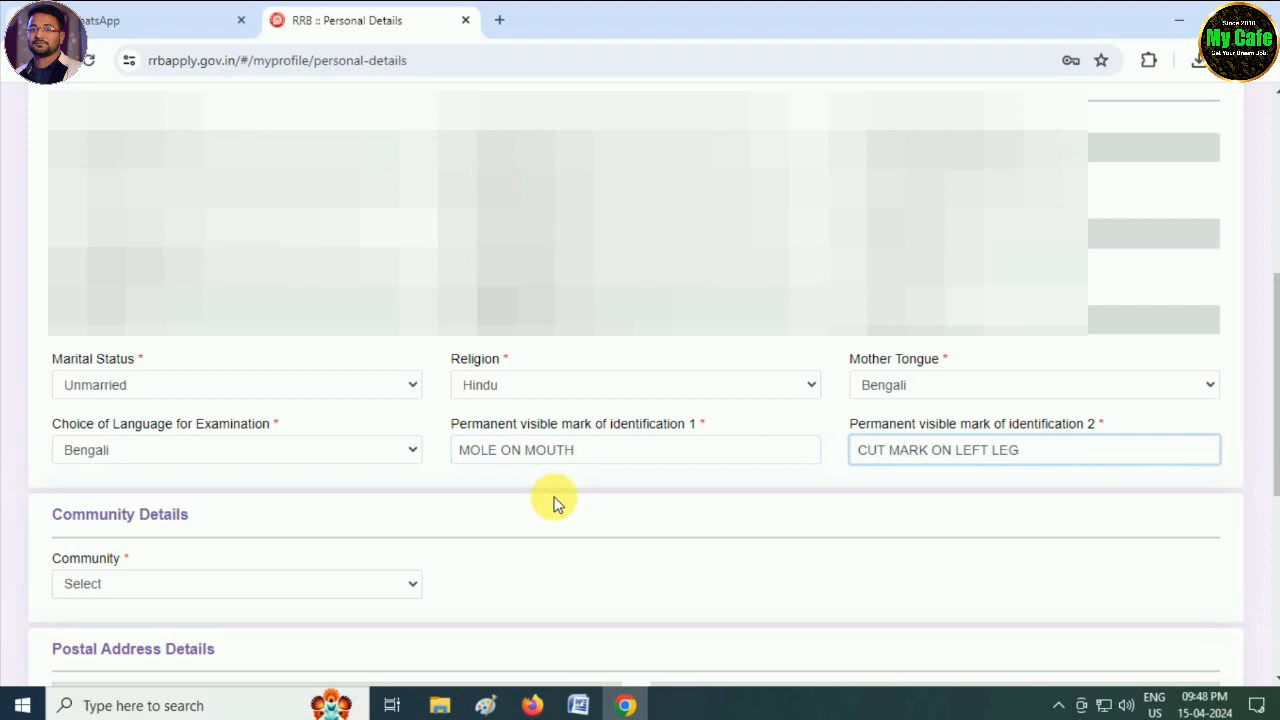
Choose ST (Scheduled Tribe) as the community and agree to the reservation eligibility warning
left_click(135, 588)
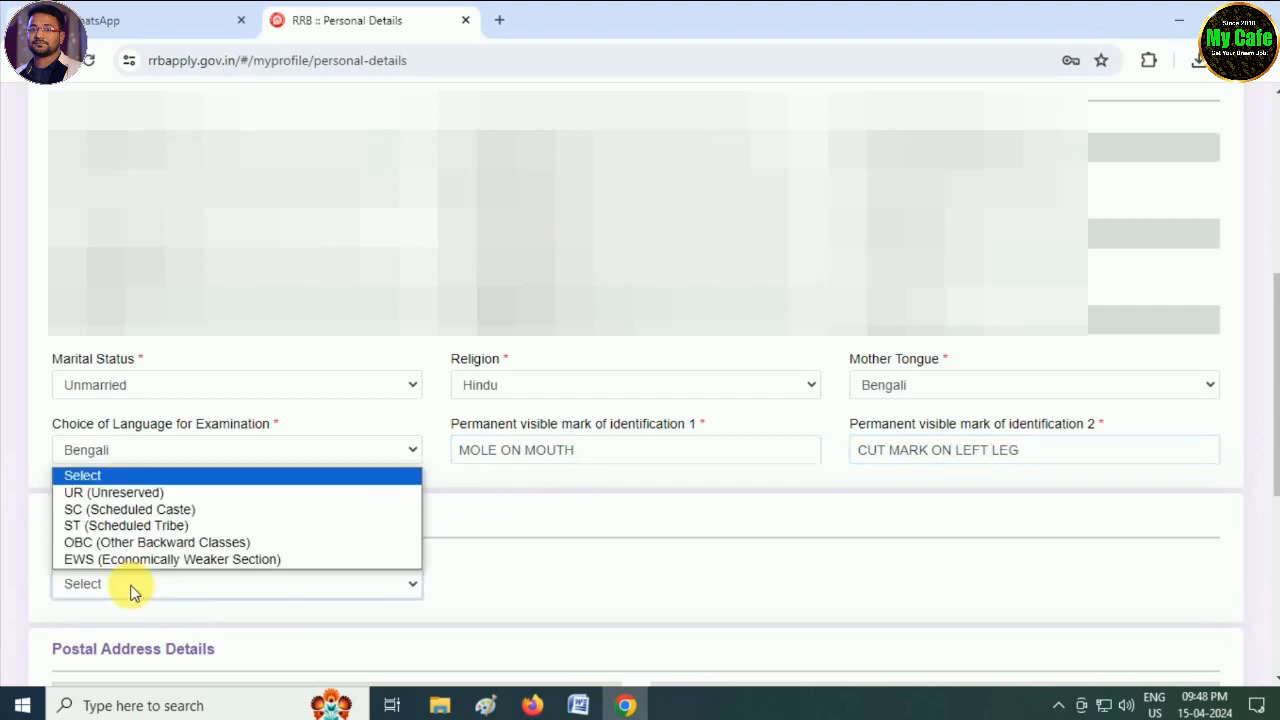
left_click(90, 526)
left_click(597, 478)
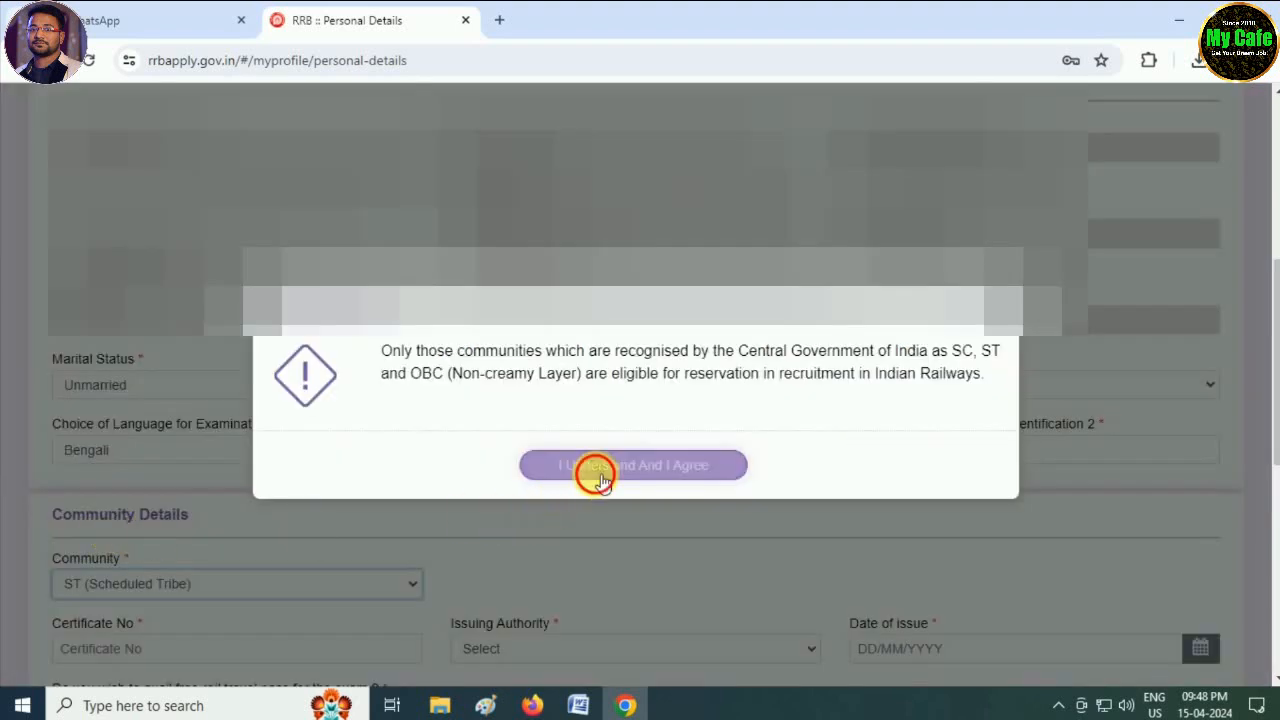
left_click_drag(1274, 429, 1275, 552)
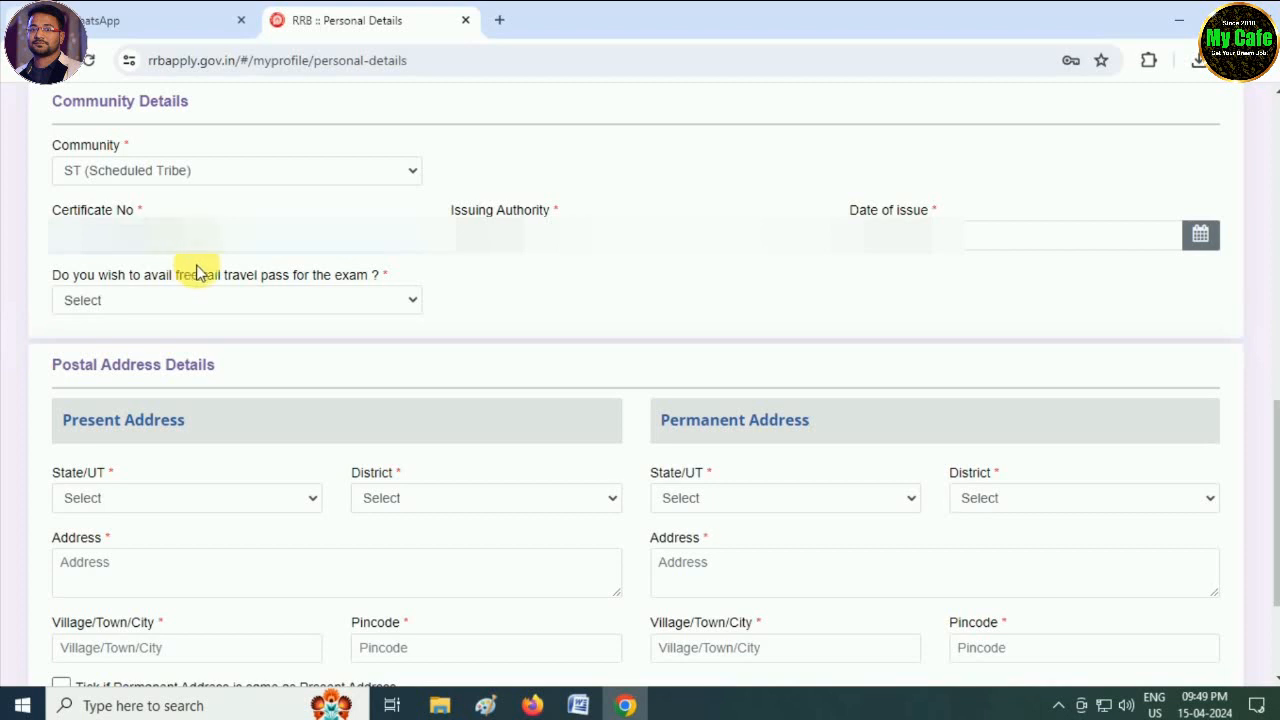
Set the certificate issuing authority to Sub-Divisional Officer and the issuing state to WEST BENGAL
left_click(520, 235)
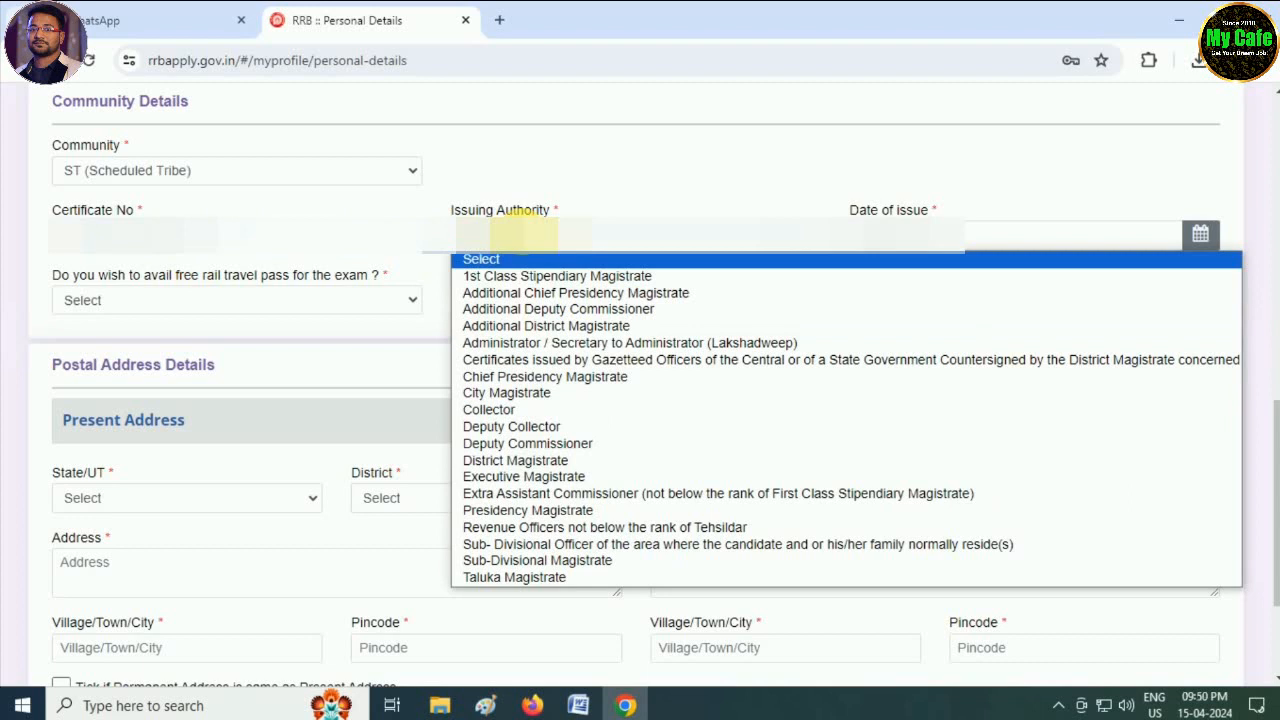
left_click(550, 546)
left_click(920, 240)
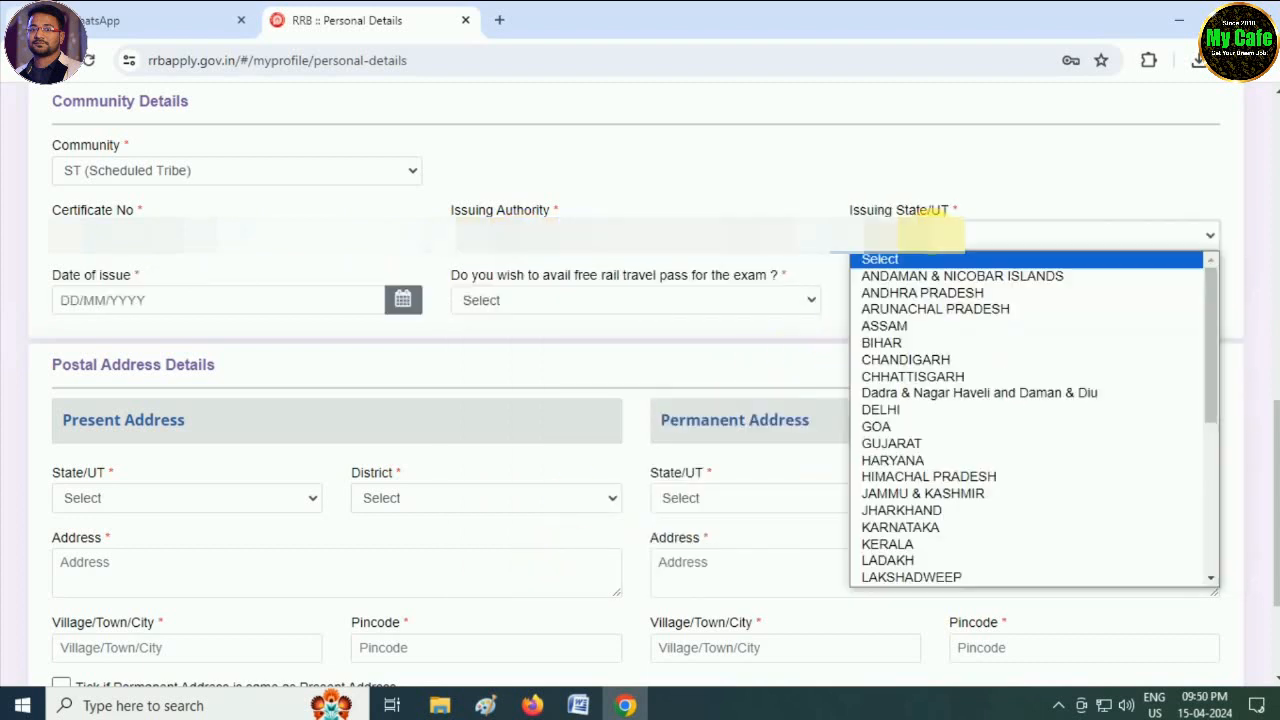
scroll(951, 371, "down", 5)
left_click(943, 580)
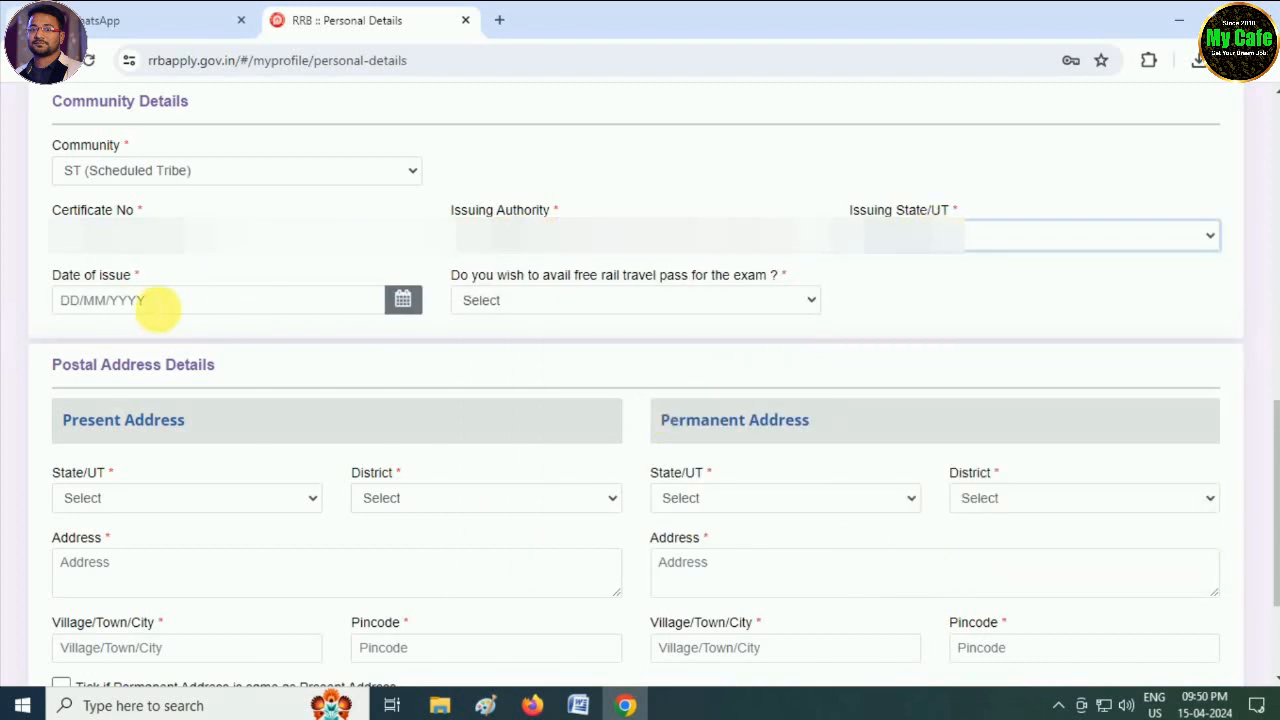
Set the certificate date of issue to 13/06/2018
left_click(405, 301)
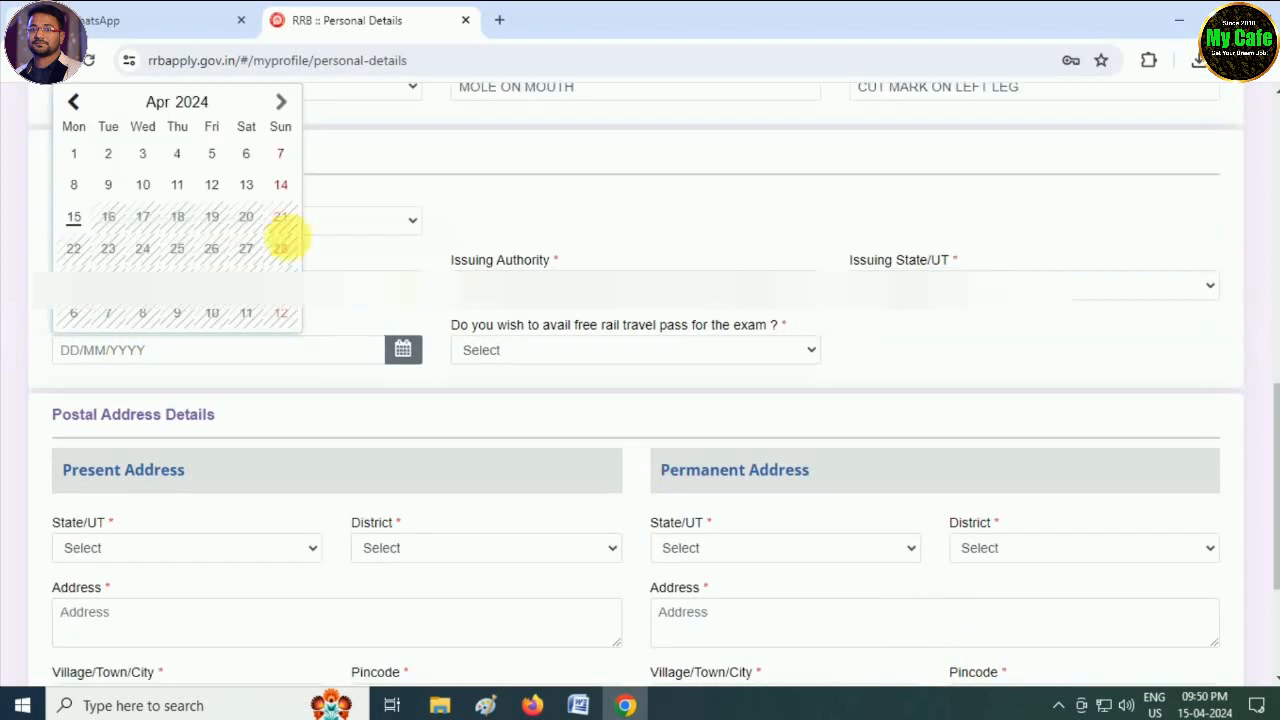
left_click(180, 104)
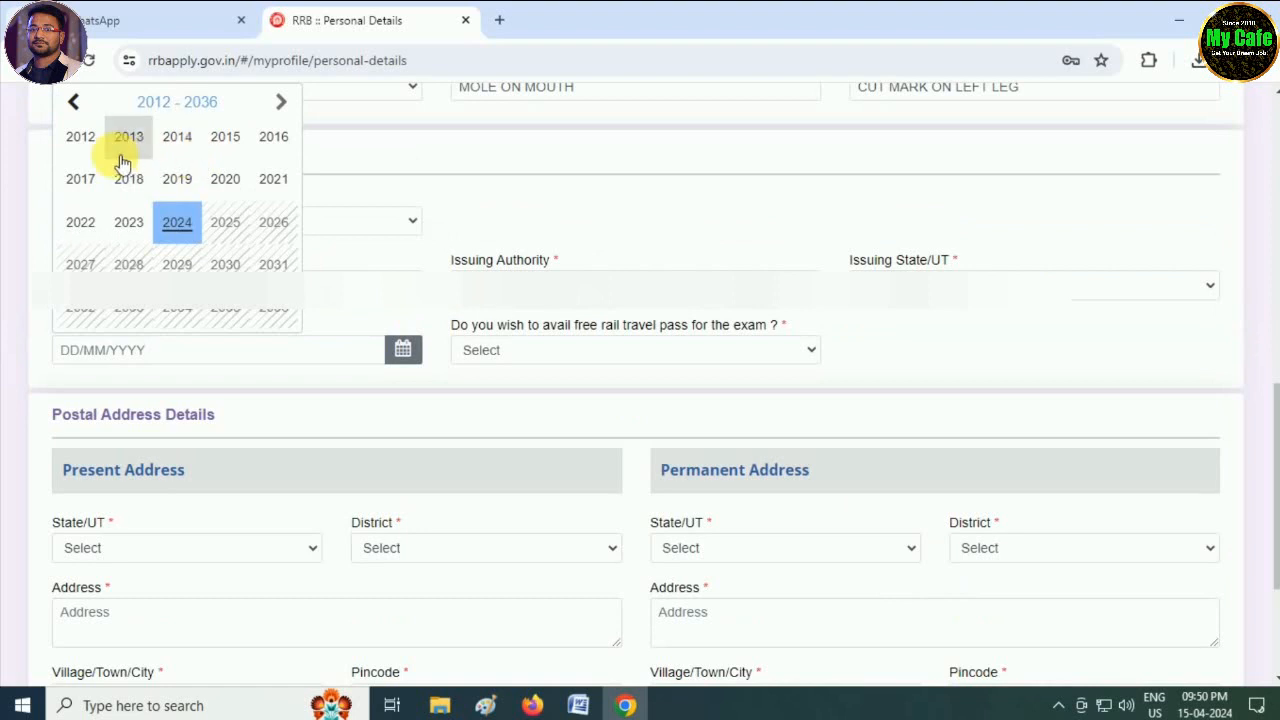
left_click(145, 188)
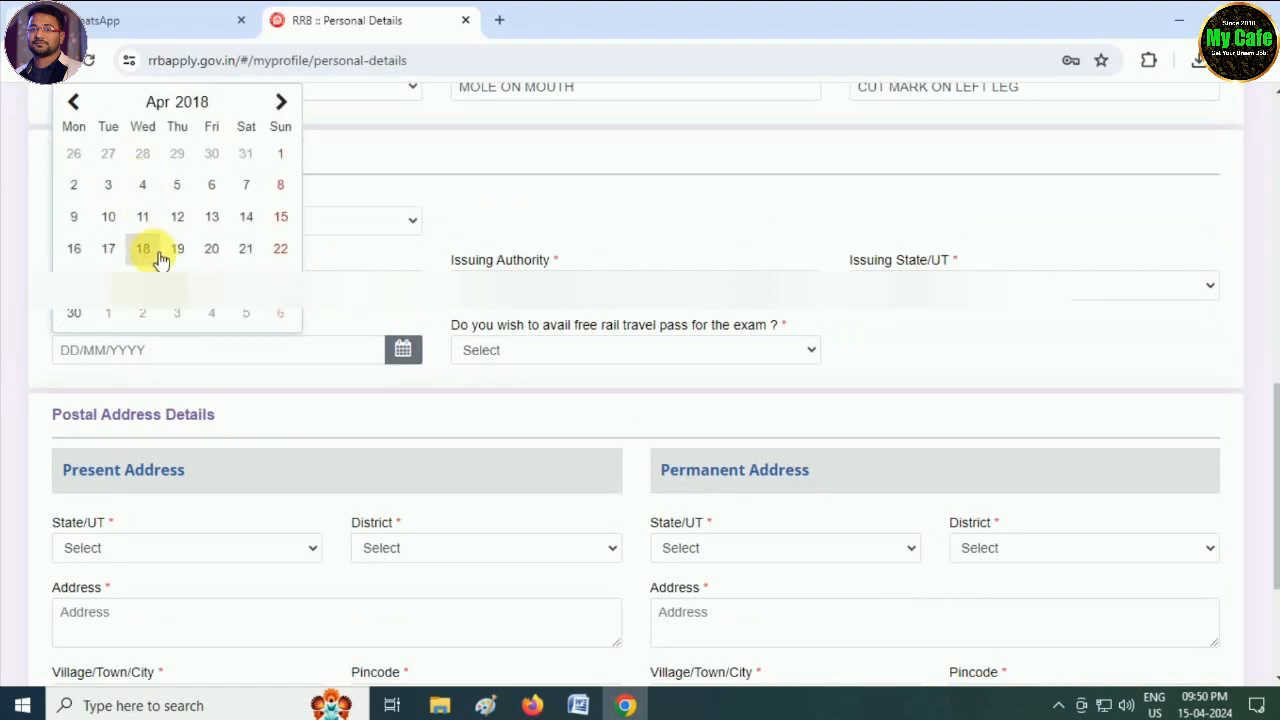
left_click(168, 104)
left_click(251, 197)
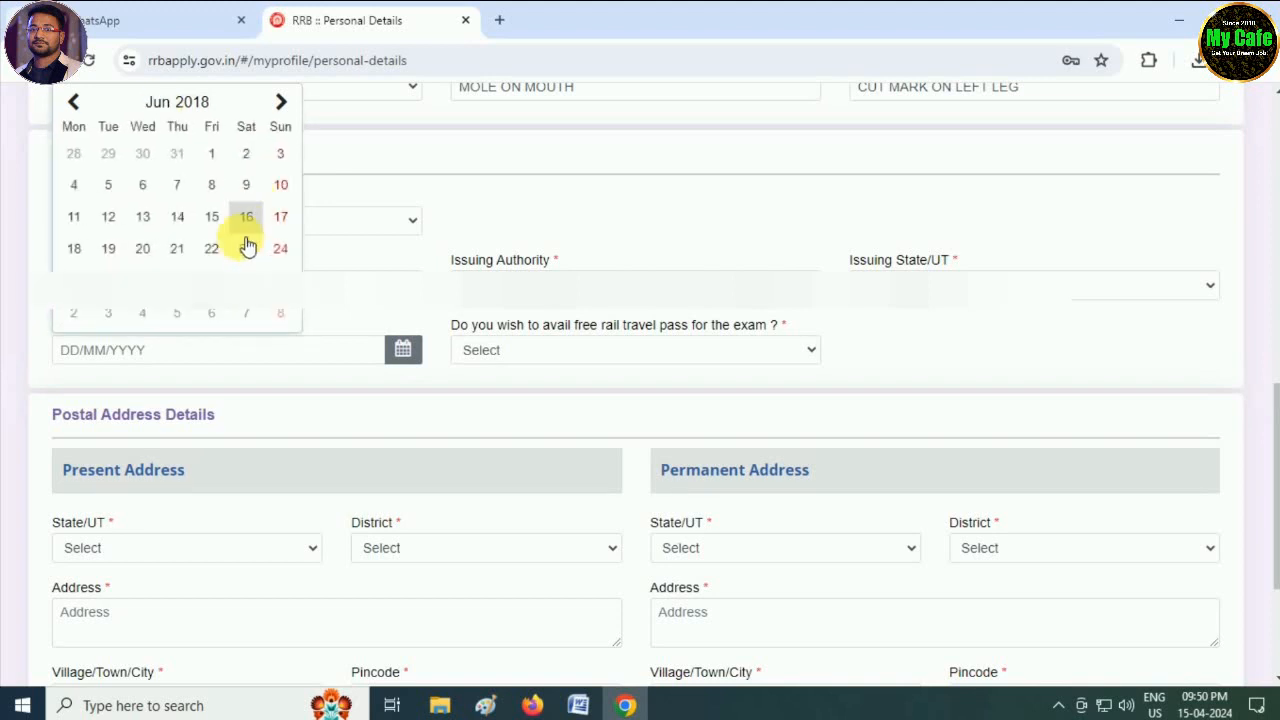
left_click(143, 217)
Request the free rail travel pass (Yes) and enter MALDA TOWN as nearest railway station
left_click(513, 352)
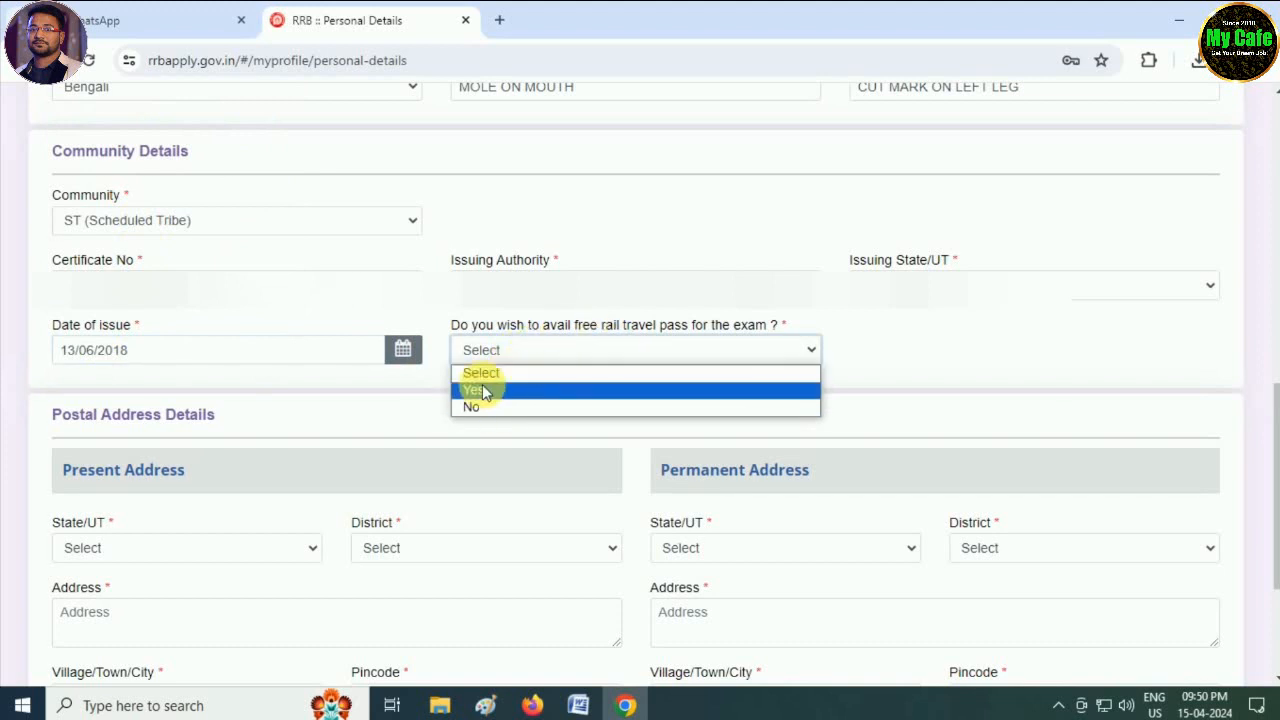
left_click(480, 389)
left_click(923, 350)
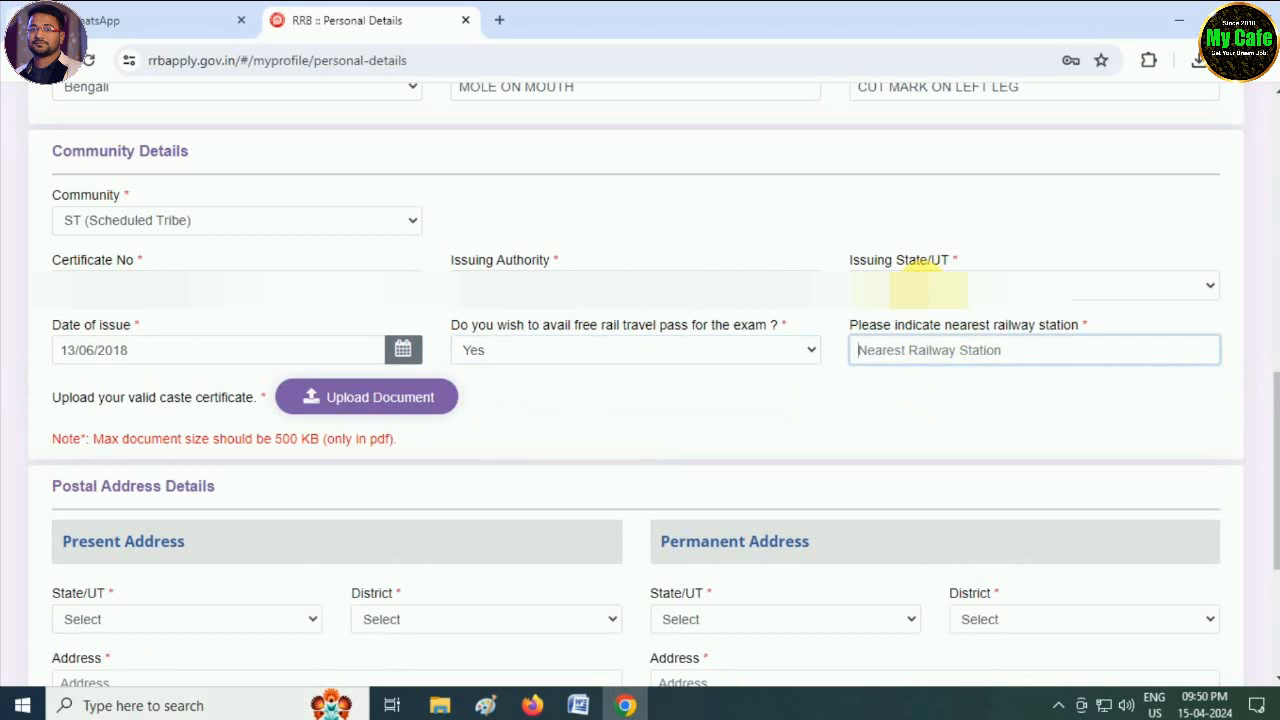
type("MALDA")
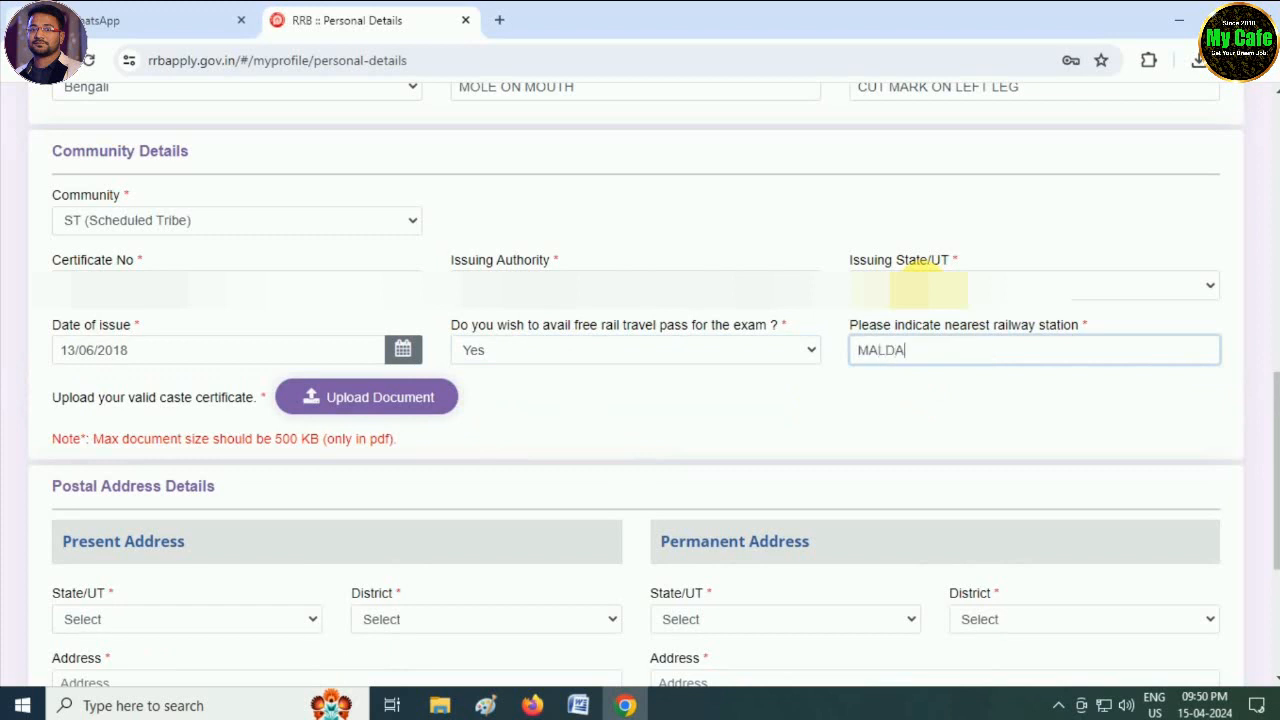
type(" T")
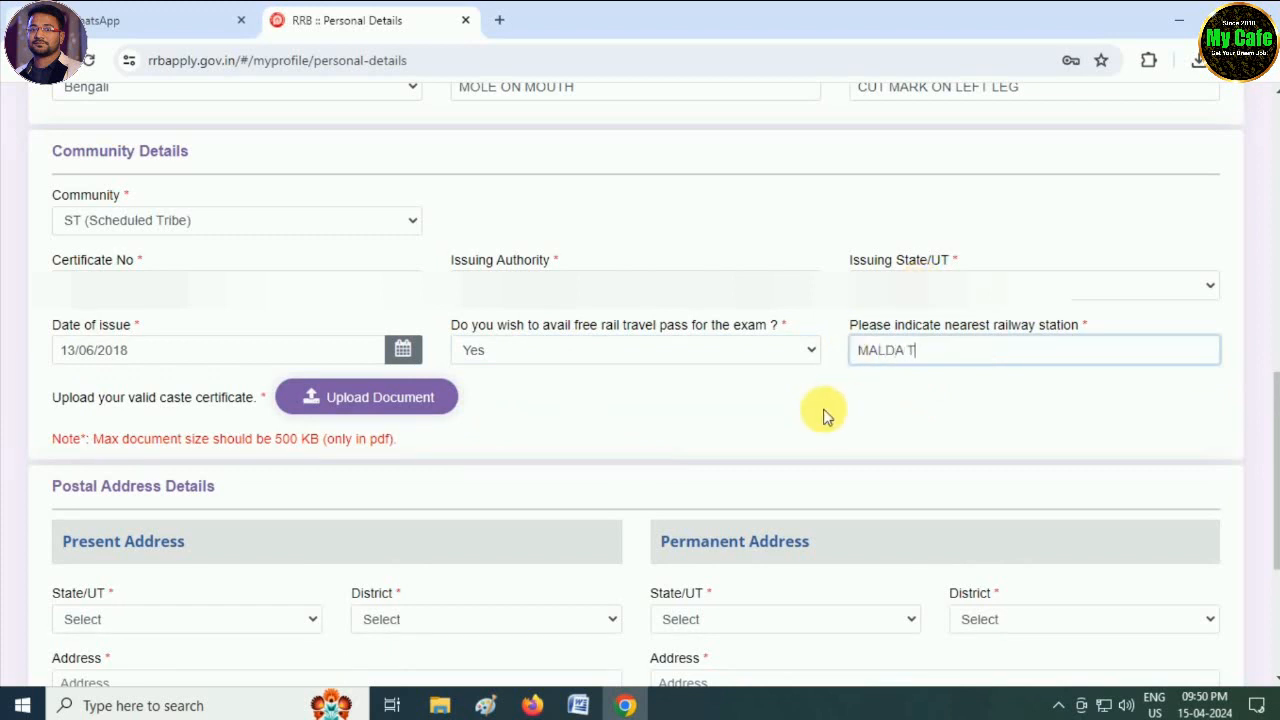
type("OWN")
left_click(825, 415)
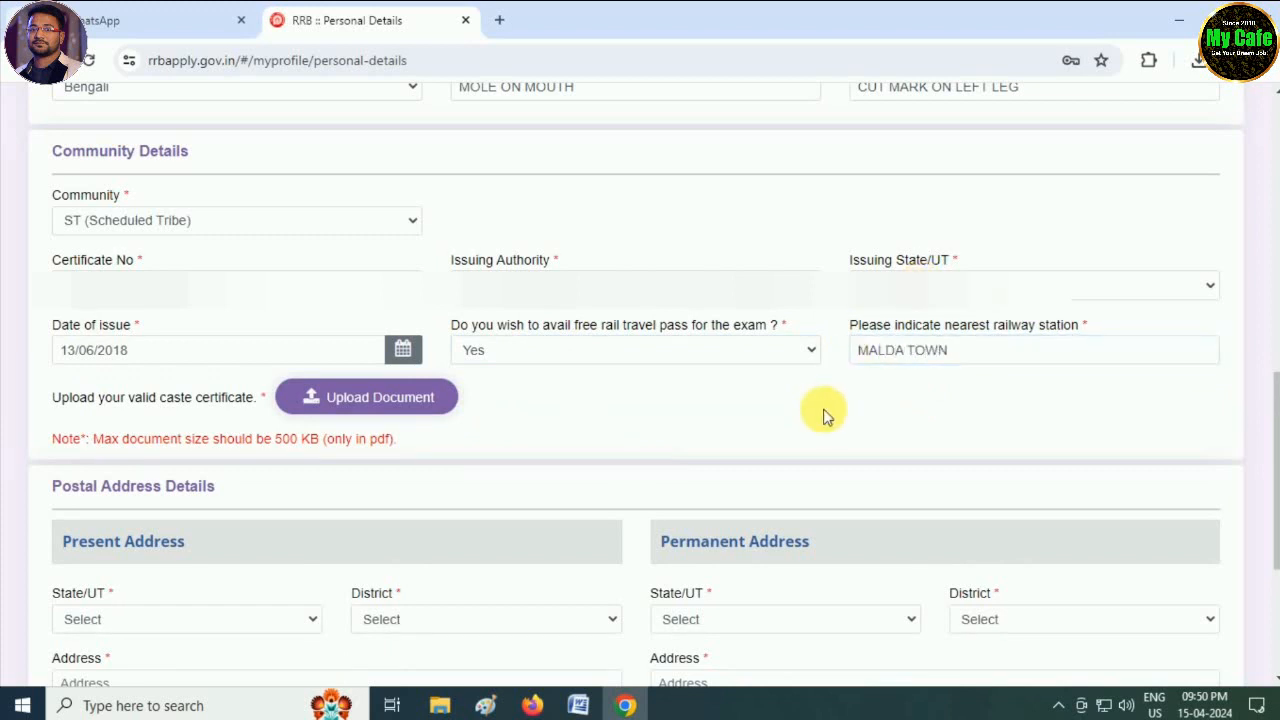
left_click(379, 412)
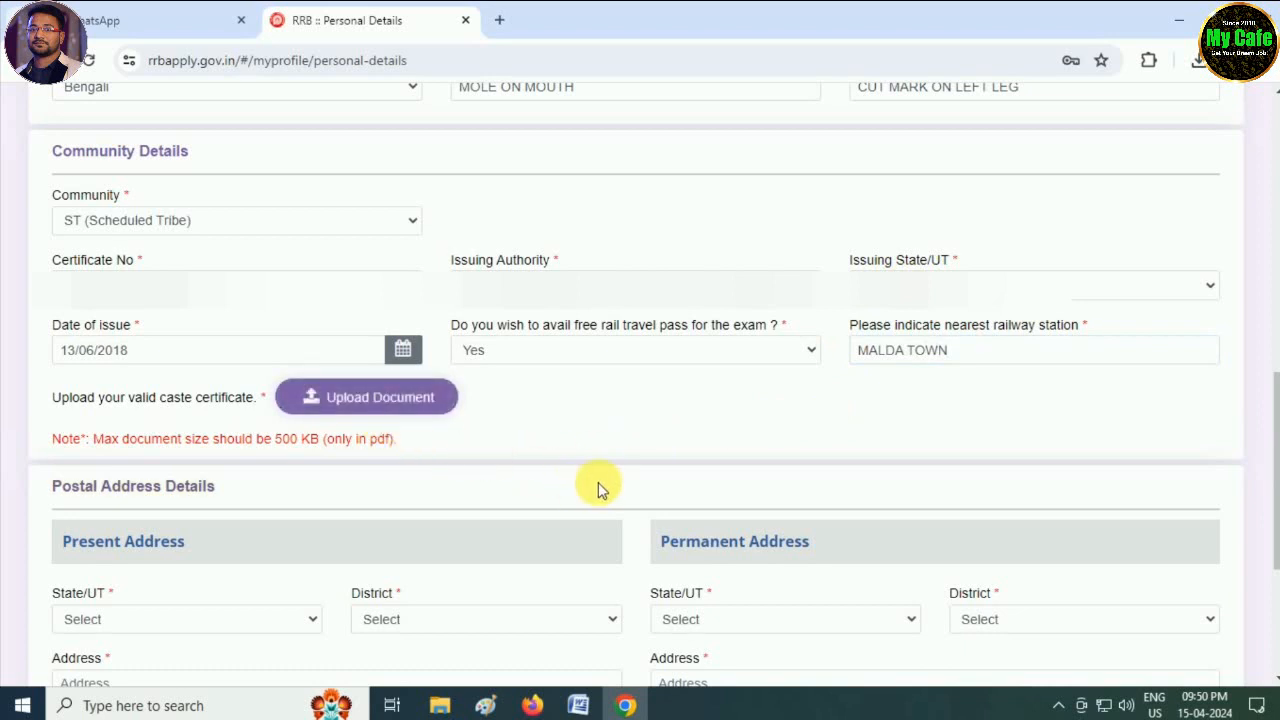
Set the present address state to WEST BENGAL and the district to Malda
scroll(598, 482, "down", 3)
scroll(150, 585, "down", 10)
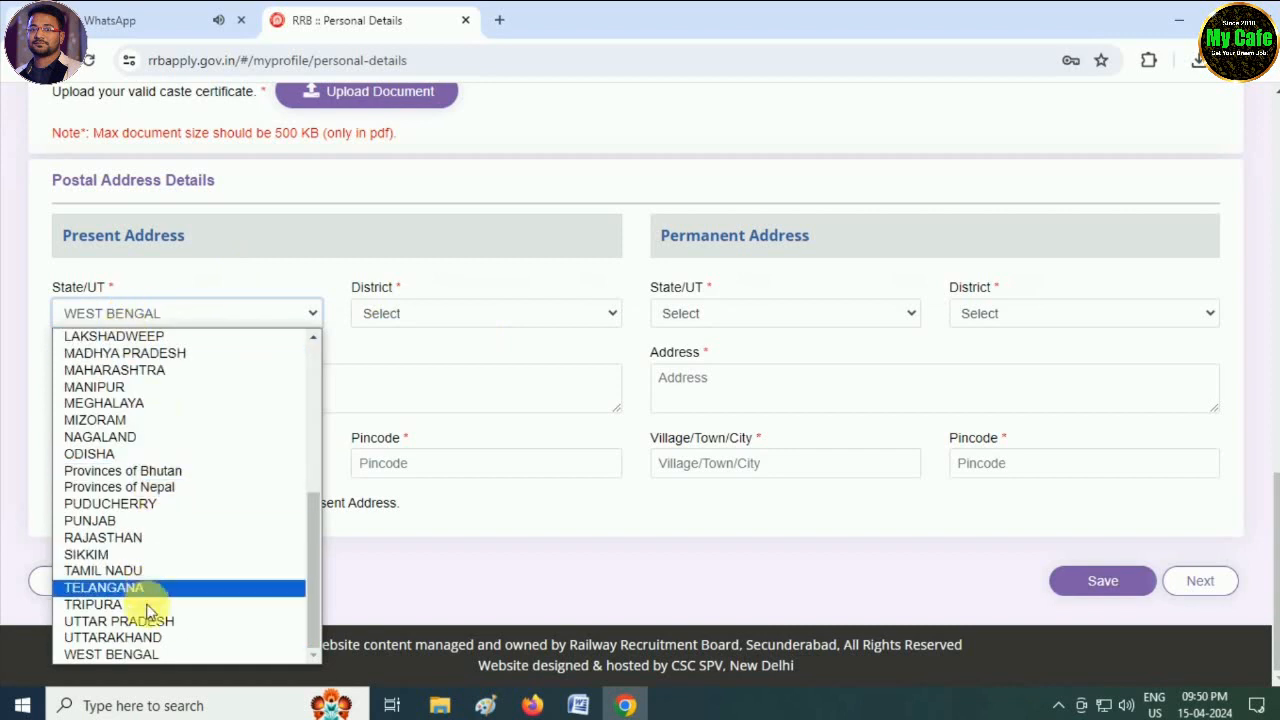
left_click(152, 648)
left_click(388, 315)
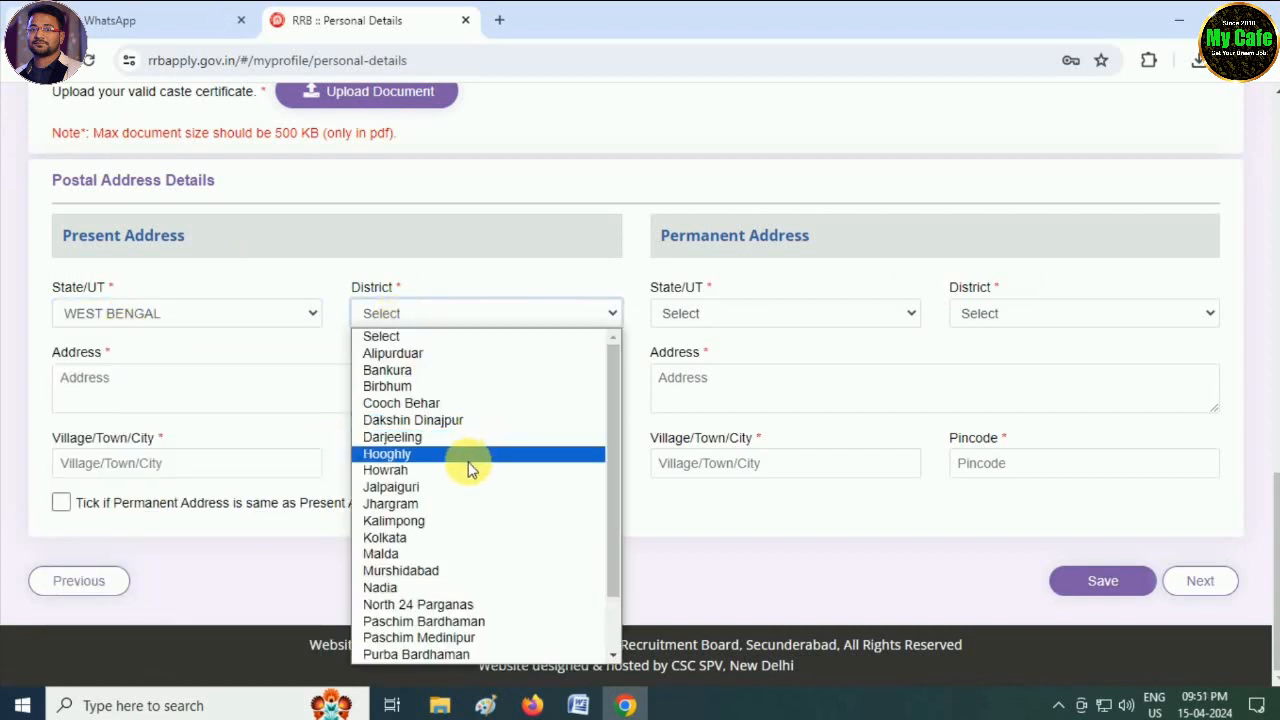
left_click(385, 553)
Fill in the address, village/town/city and pincode, and make the permanent address the same
left_click(139, 388)
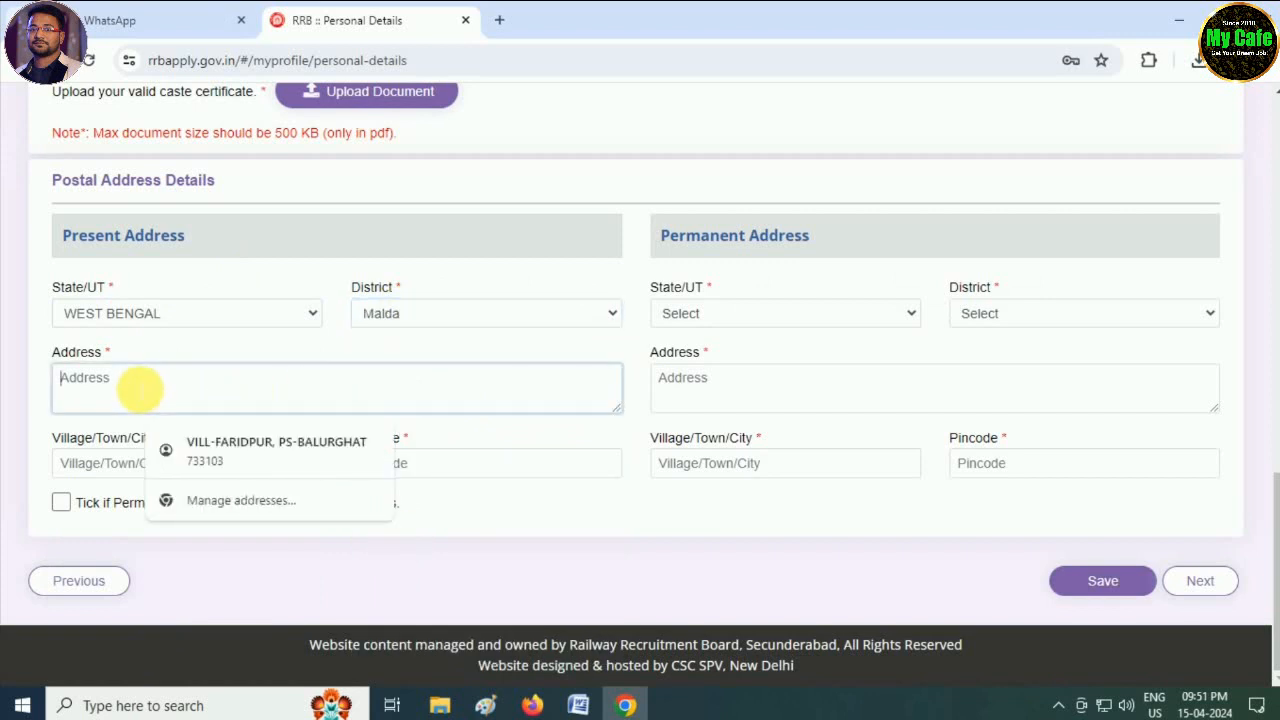
type("VILL-")
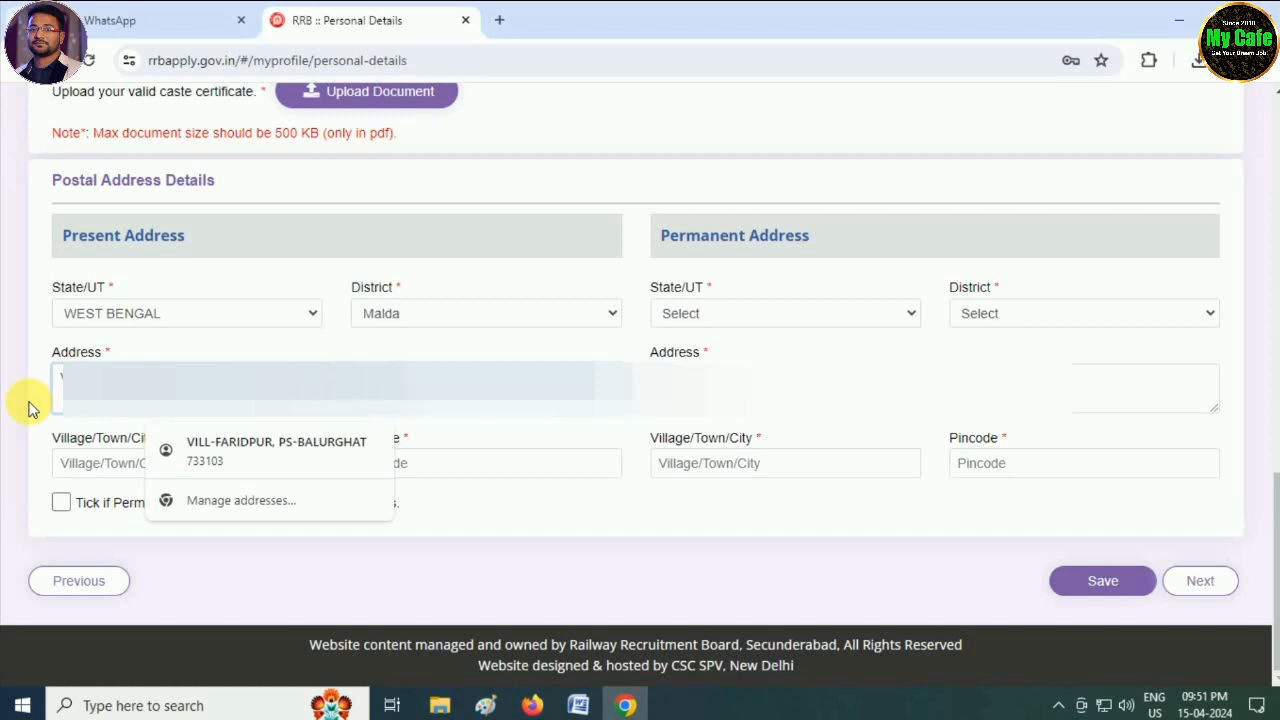
left_click(86, 463)
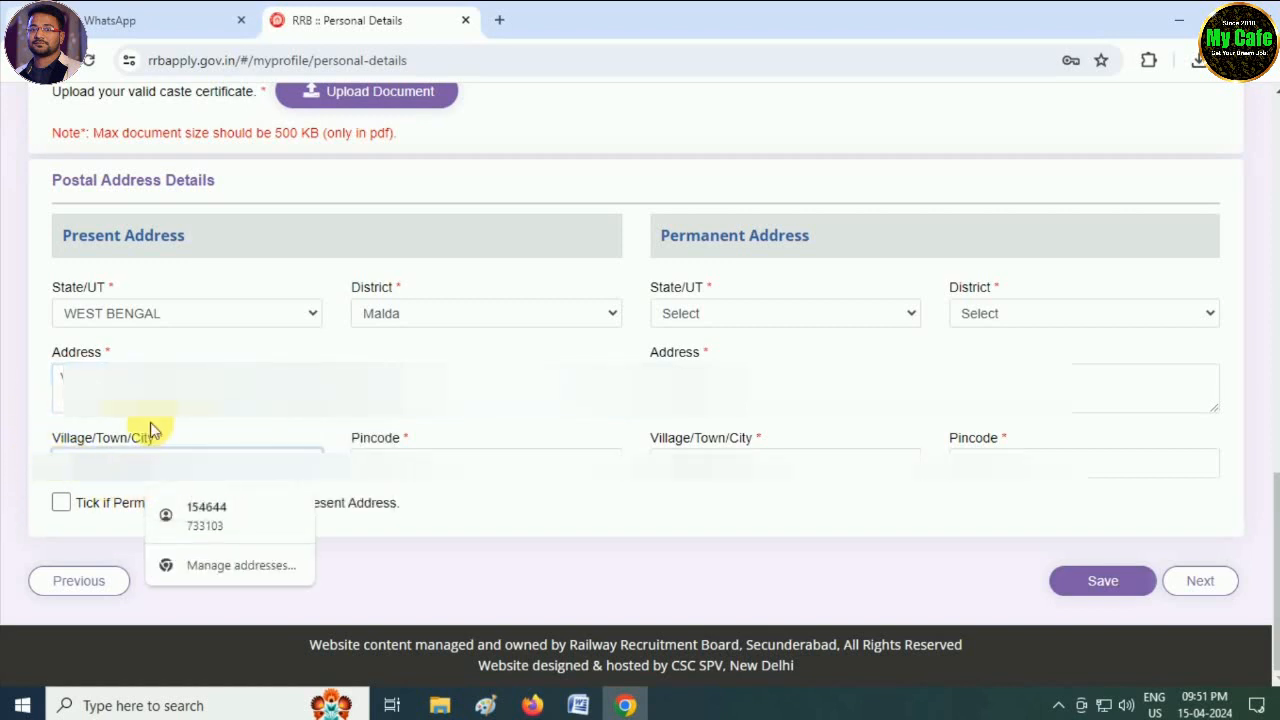
type("M")
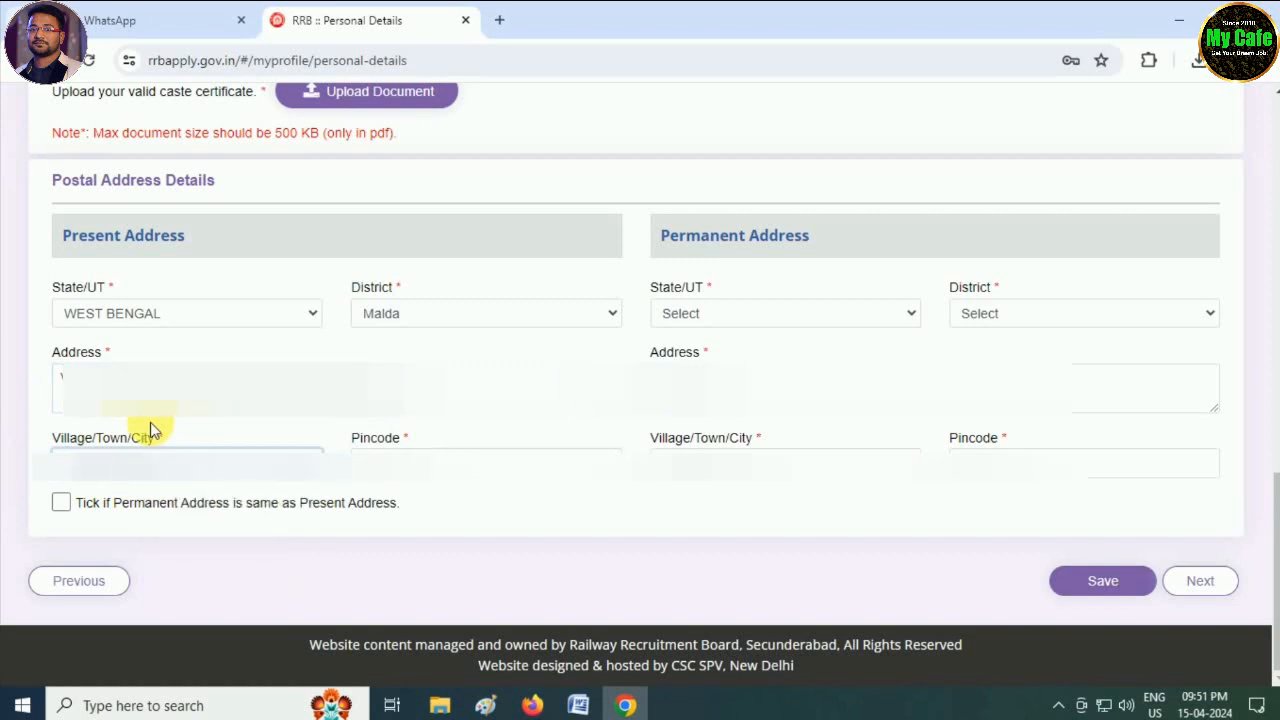
key("Tab")
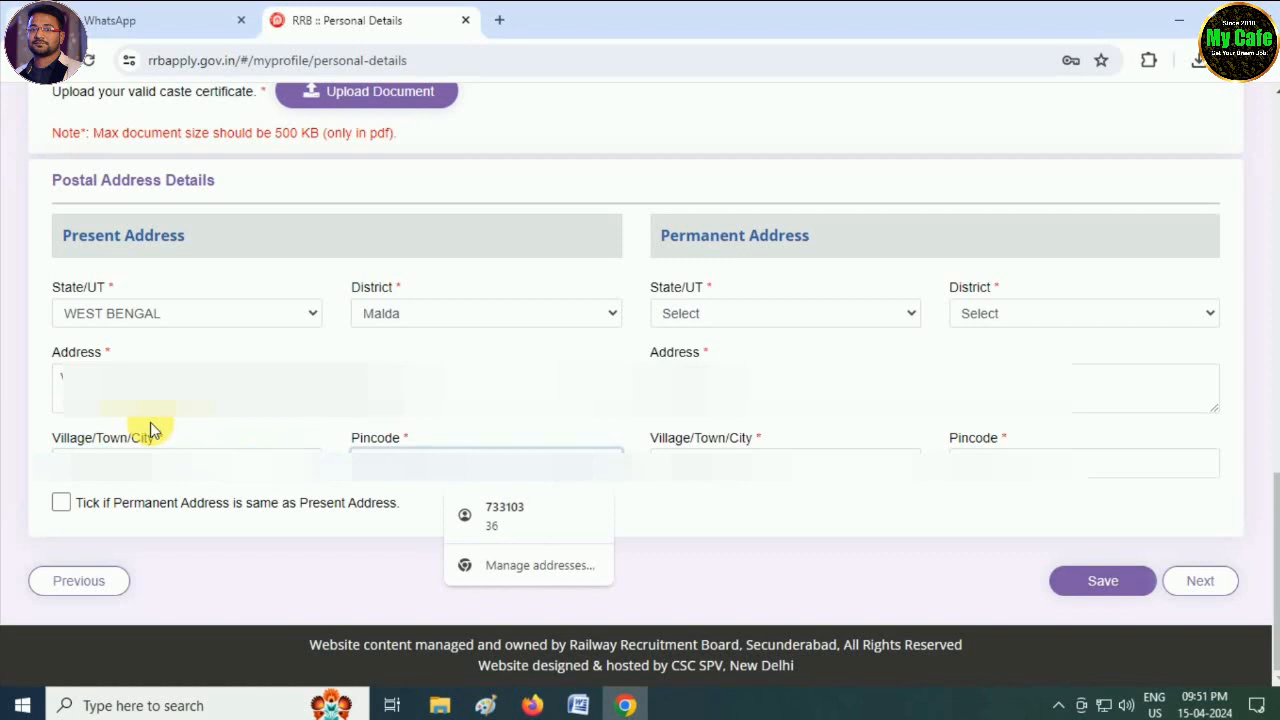
type("7")
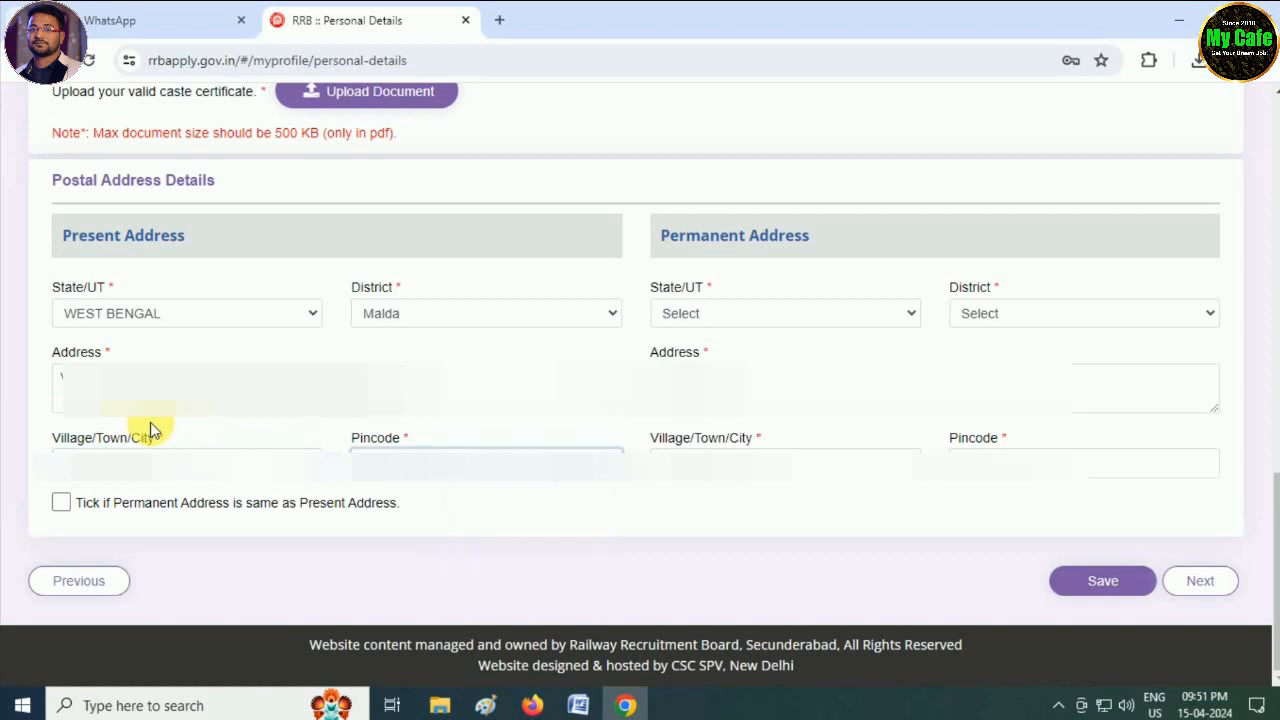
left_click(61, 502)
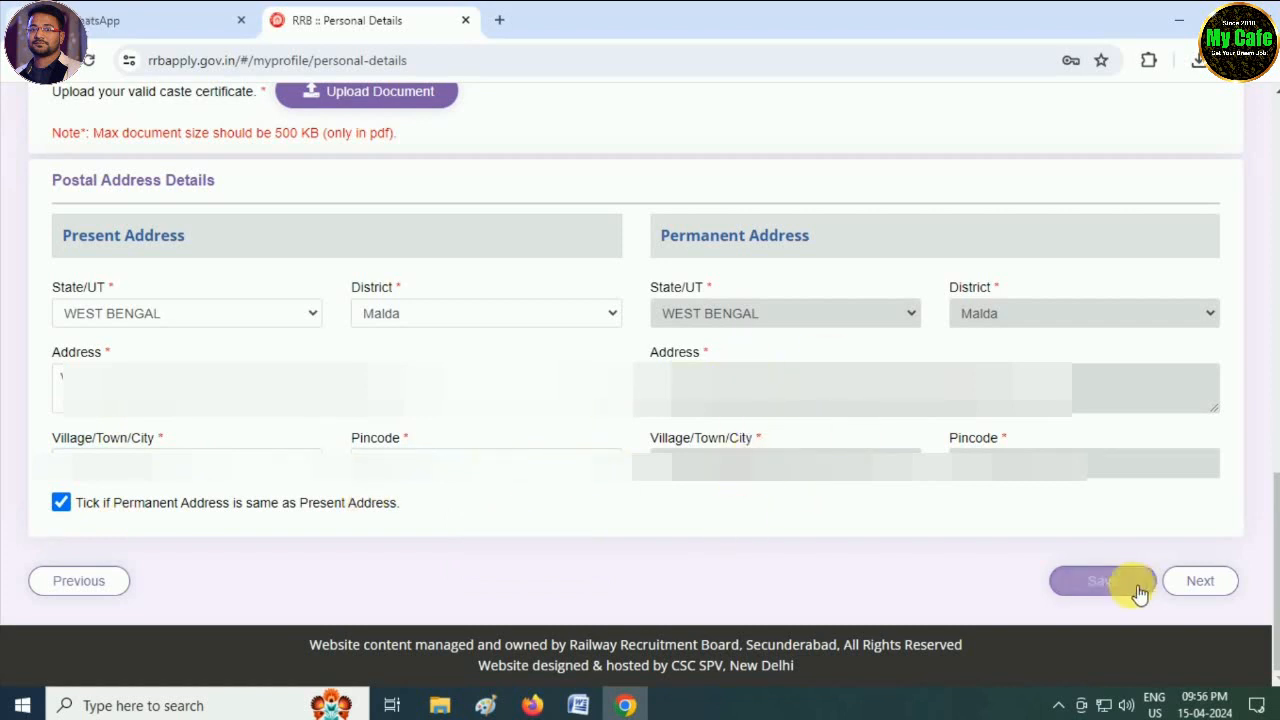
Save the personal details, then answer No to ex-serviceman and benchmark disability
left_click(1190, 585)
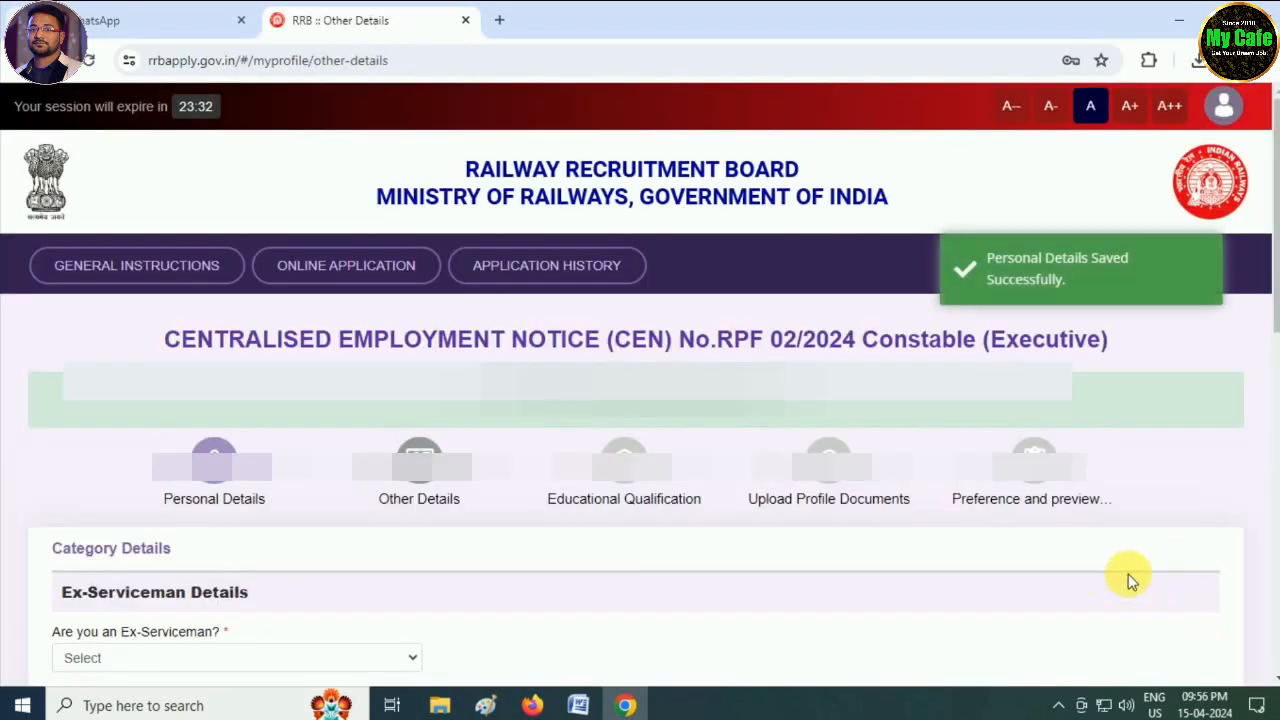
scroll(557, 513, "down", 1)
scroll(555, 510, "down", 3)
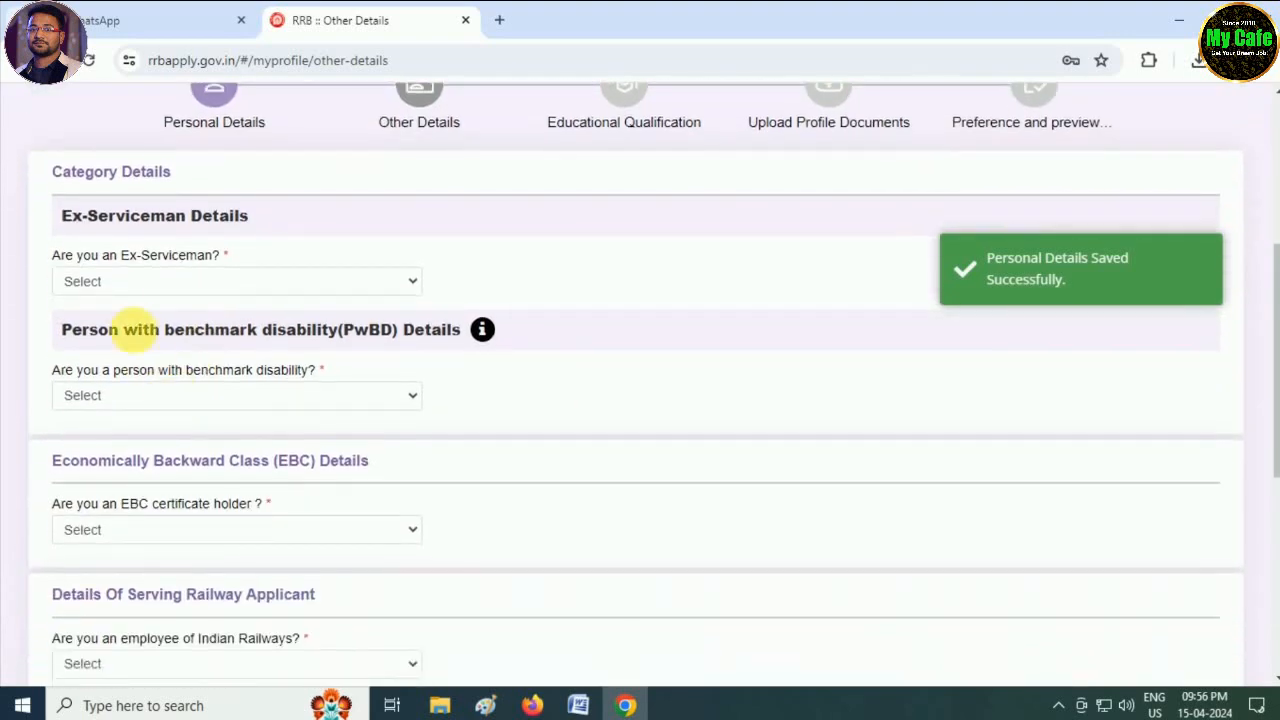
left_click(108, 280)
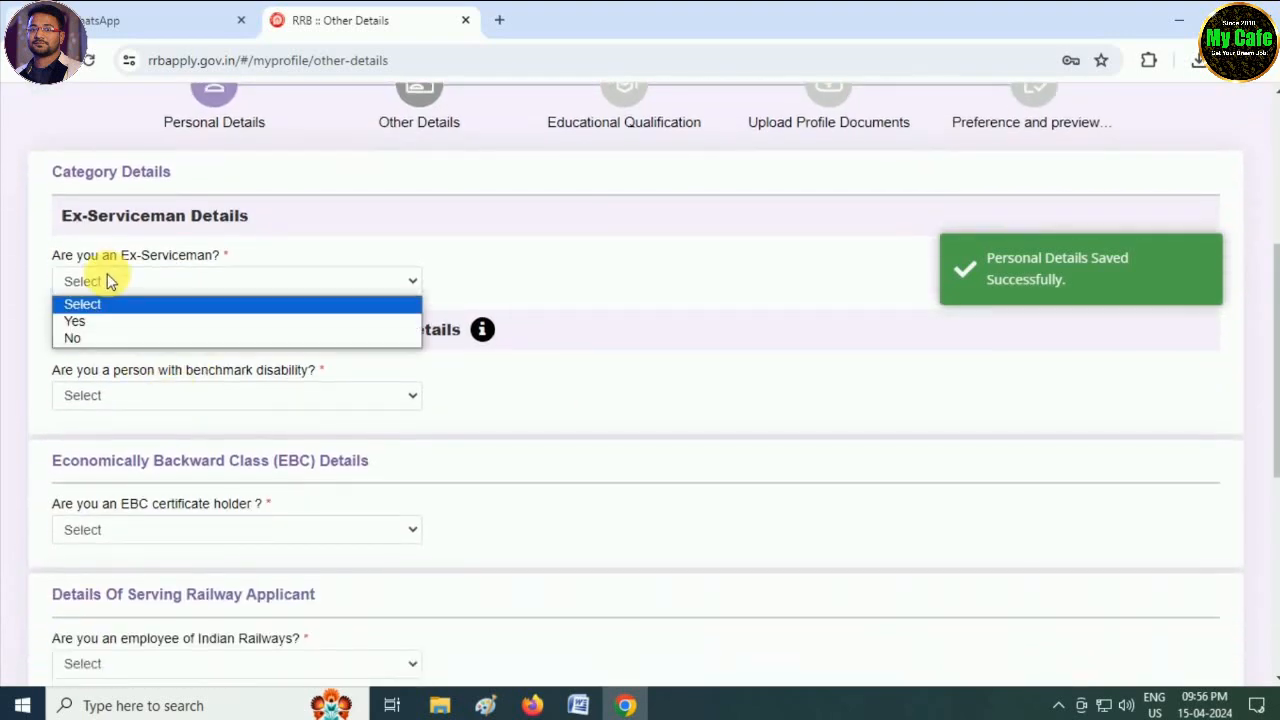
left_click(105, 337)
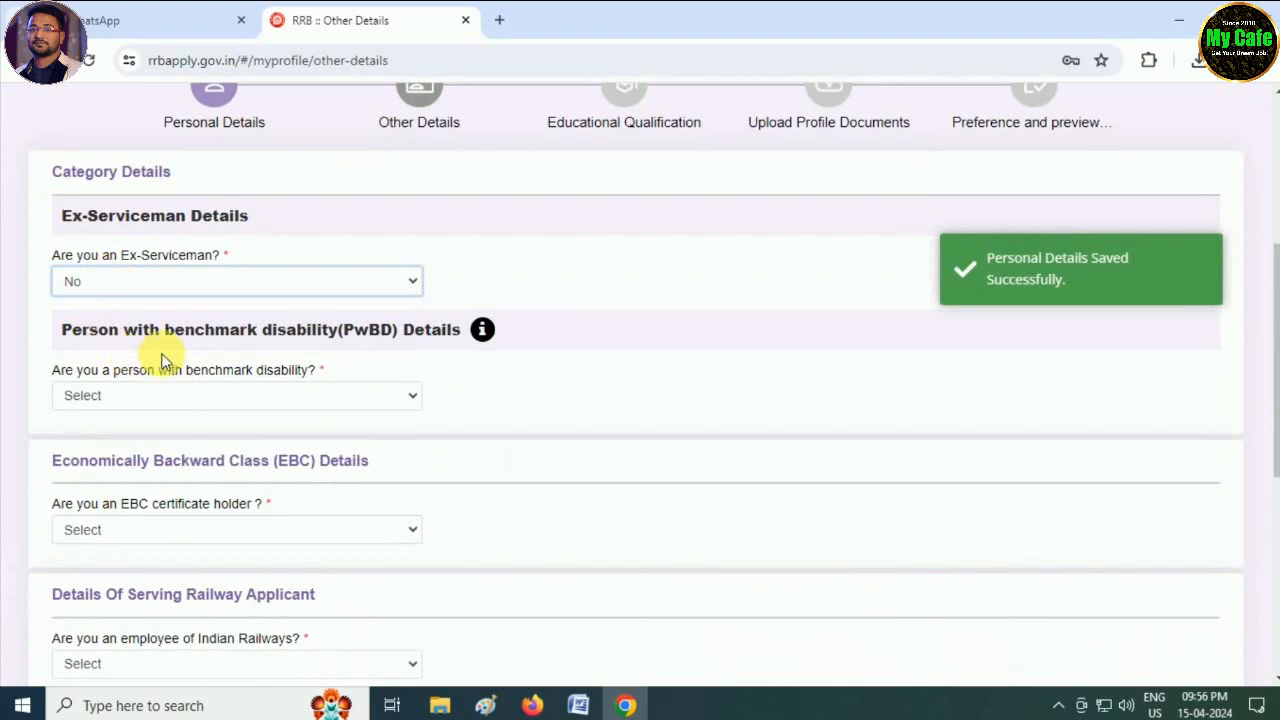
scroll(160, 358, "down", 1)
left_click(157, 301)
left_click(100, 359)
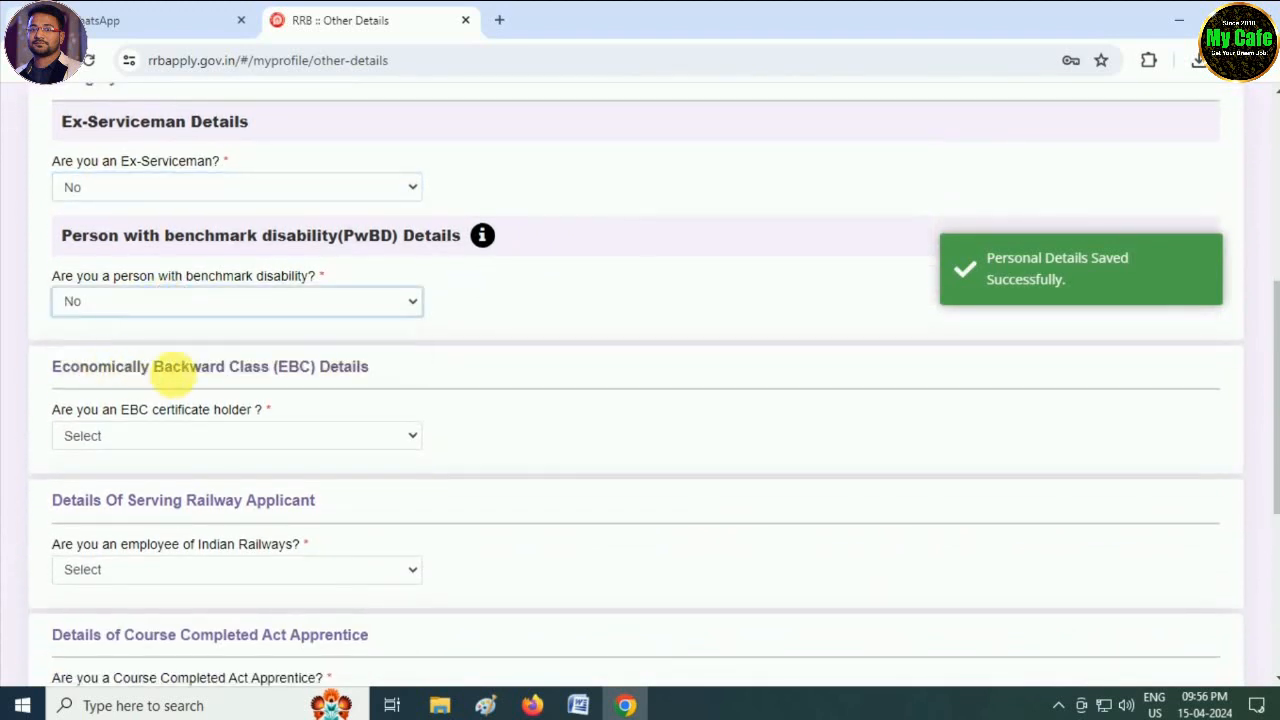
Answer No to holding an EBC certificate and to being an Indian Railways employee
scroll(150, 366, "down", 1)
left_click(129, 341)
left_click(88, 400)
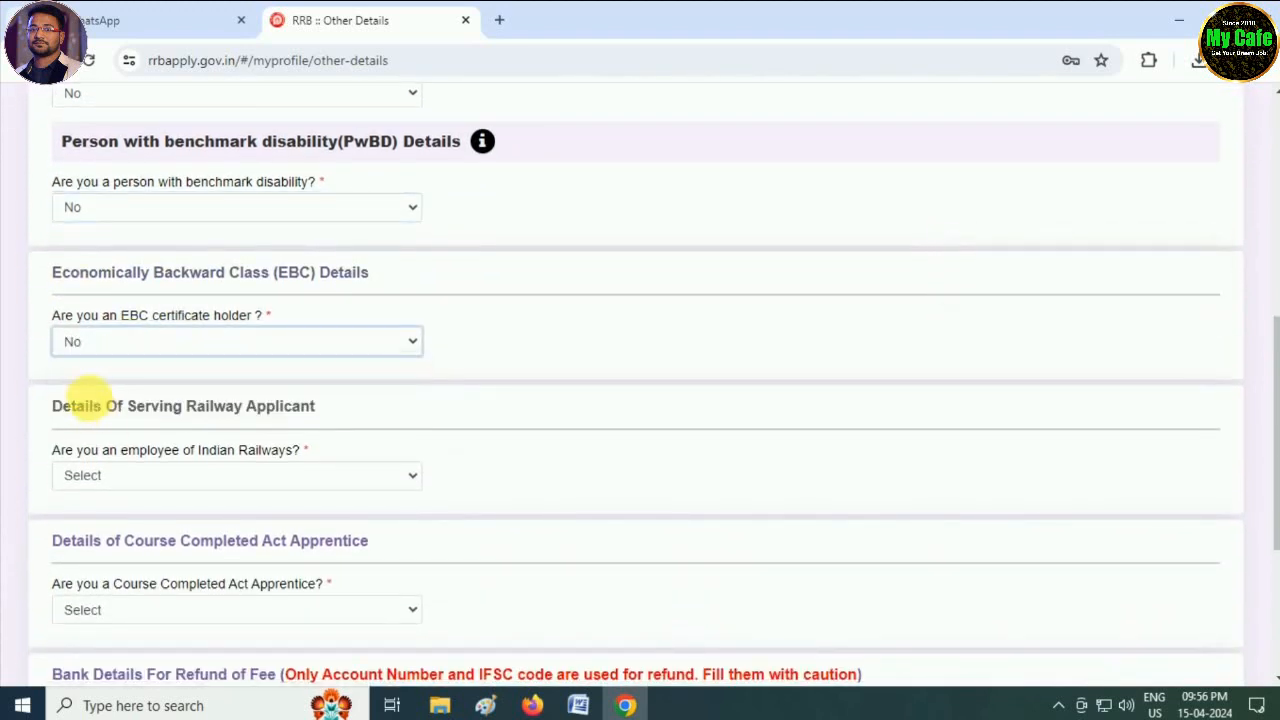
scroll(150, 405, "down", 1)
left_click(147, 380)
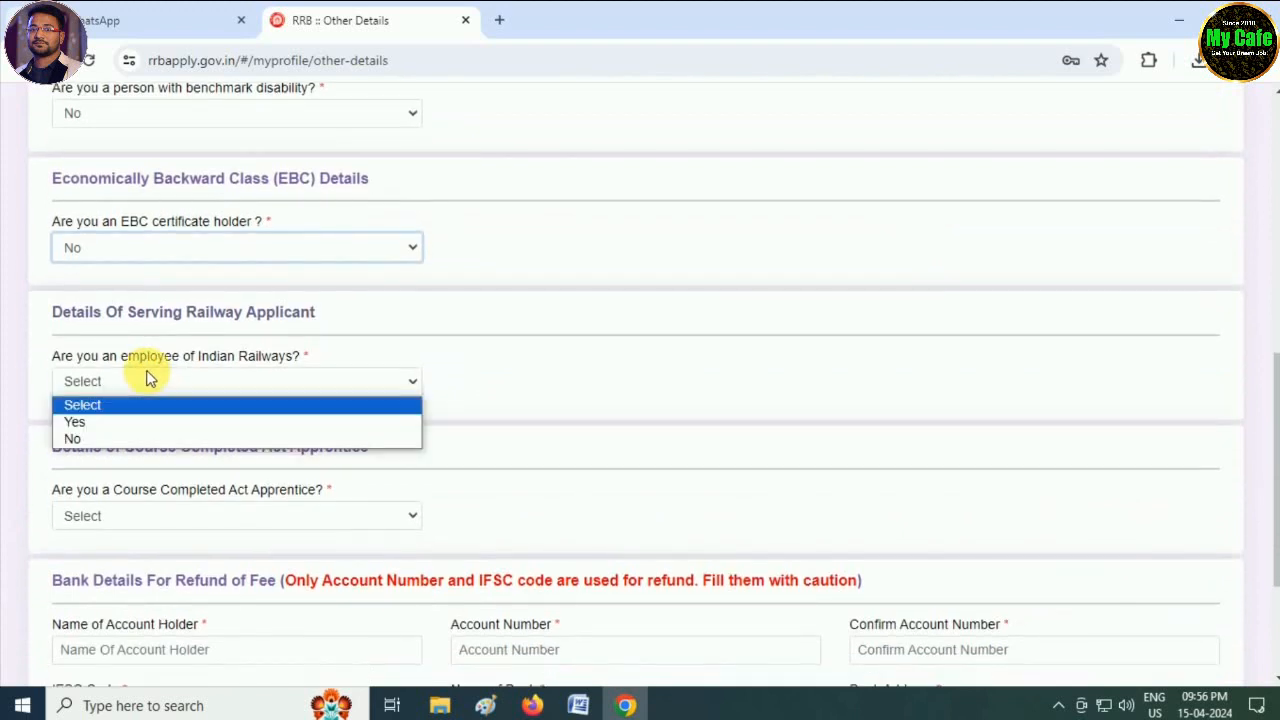
left_click(110, 437)
scroll(198, 406, "down", 1)
scroll(198, 406, "down", 1)
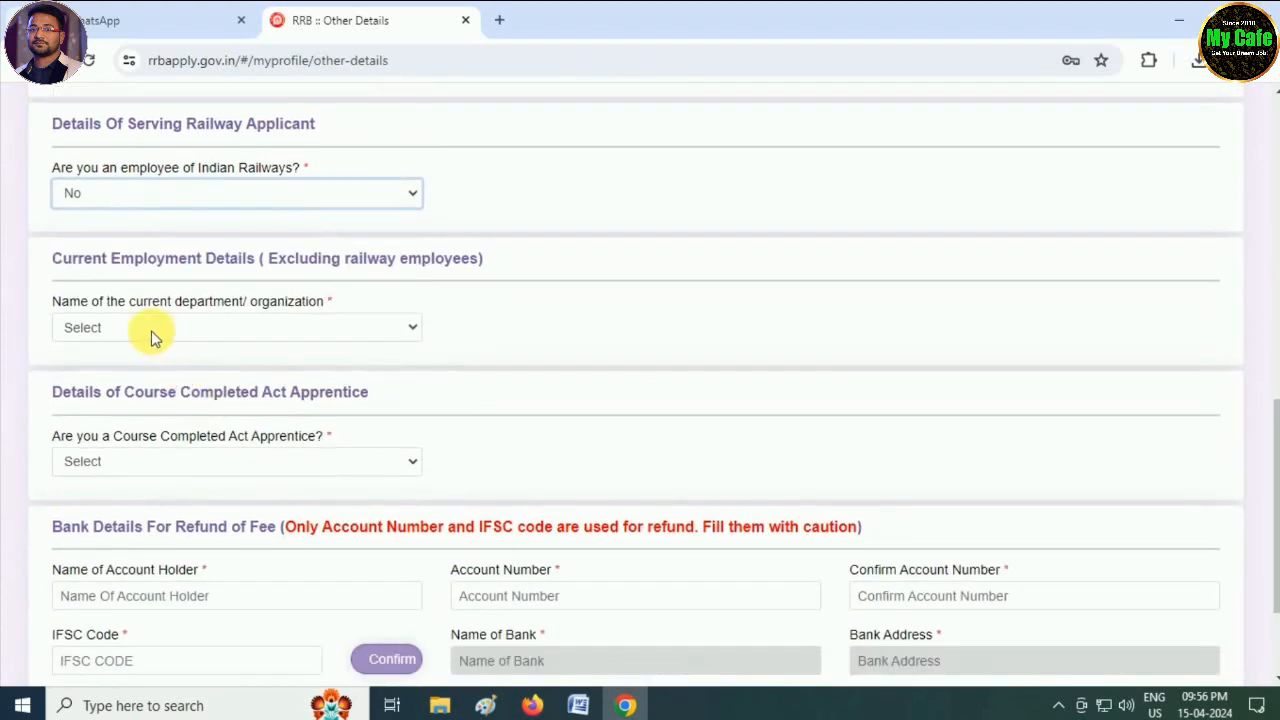
Set current organization to Not Applicable and act apprentice to No
left_click(152, 332)
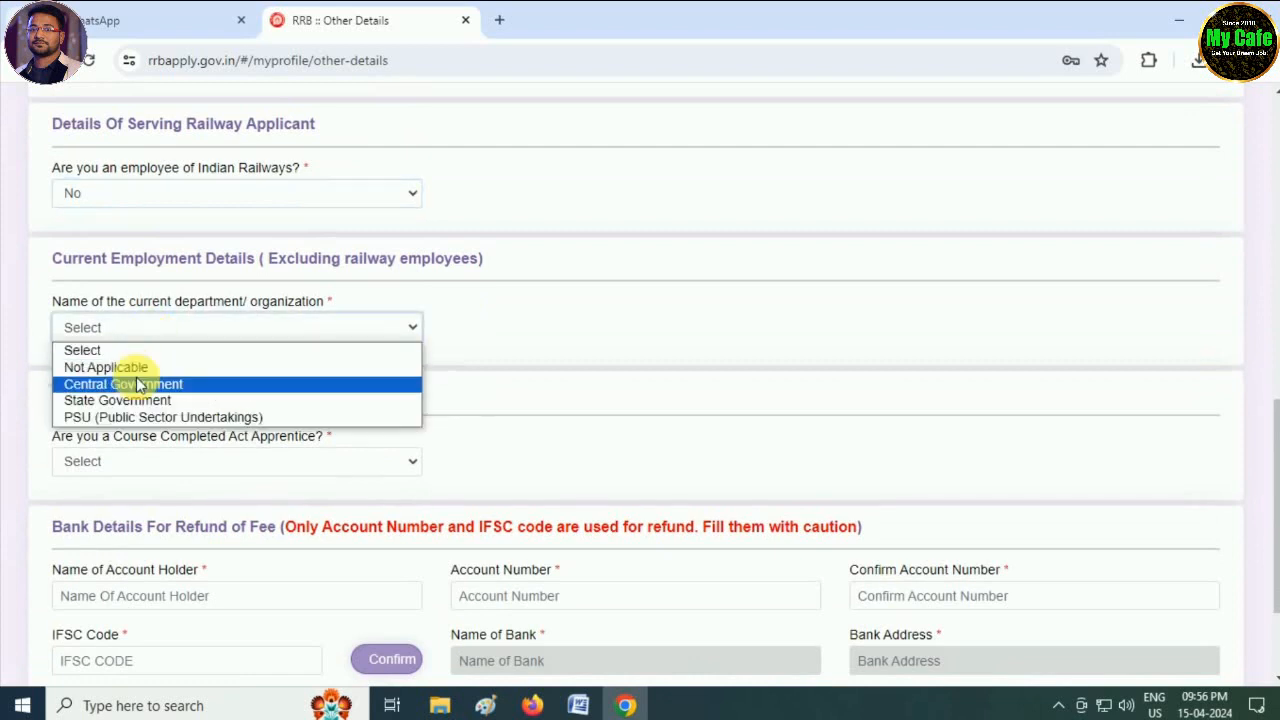
left_click(133, 370)
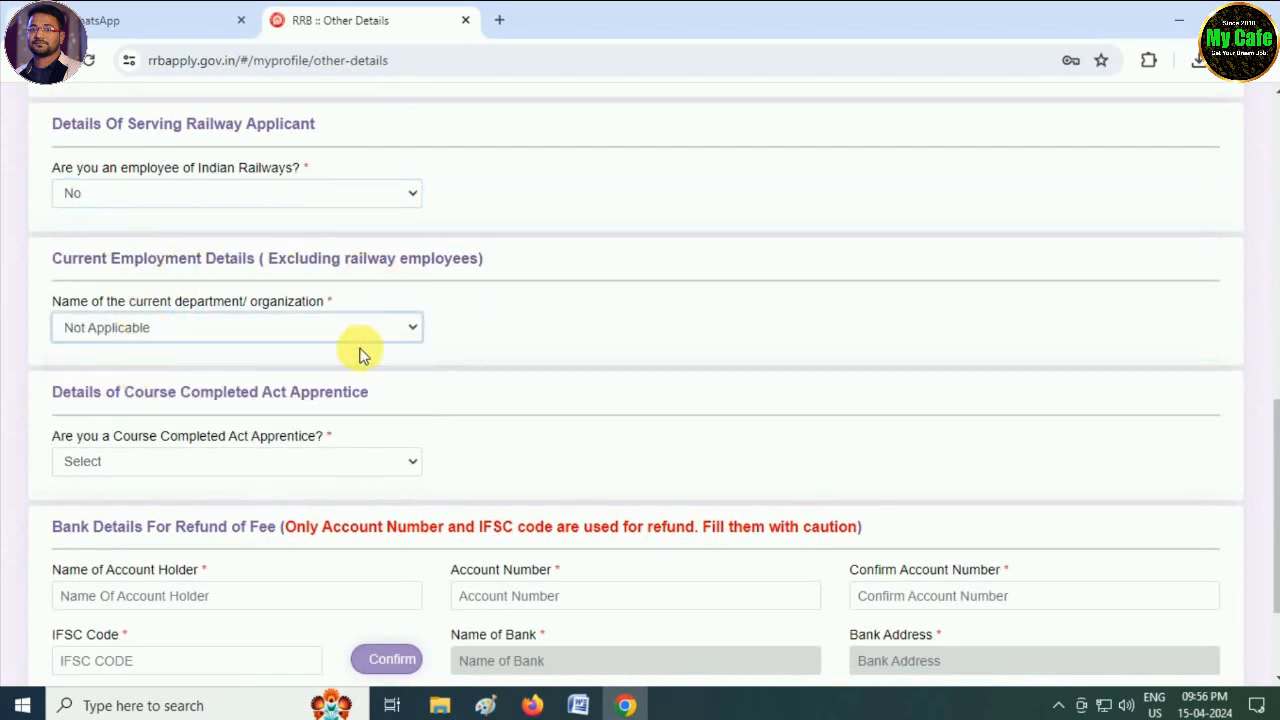
scroll(229, 431, "down", 2)
left_click(165, 302)
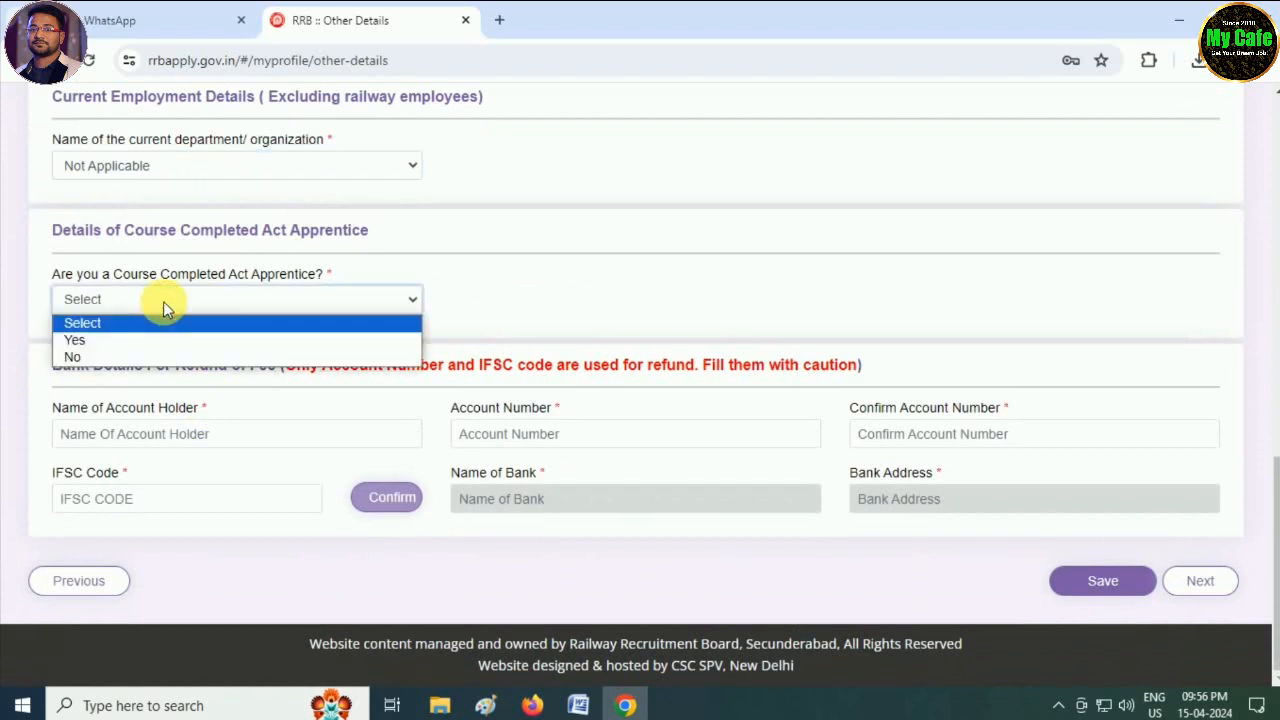
left_click(106, 359)
left_click(484, 285)
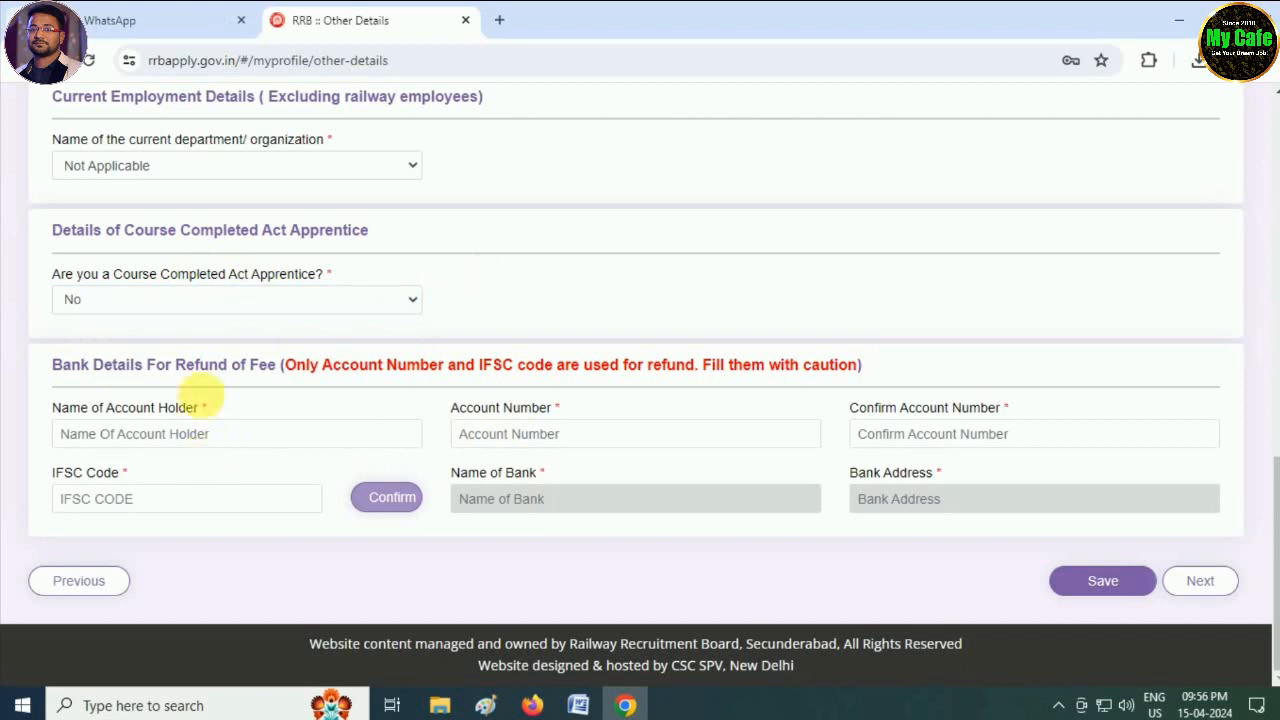
left_click(230, 412)
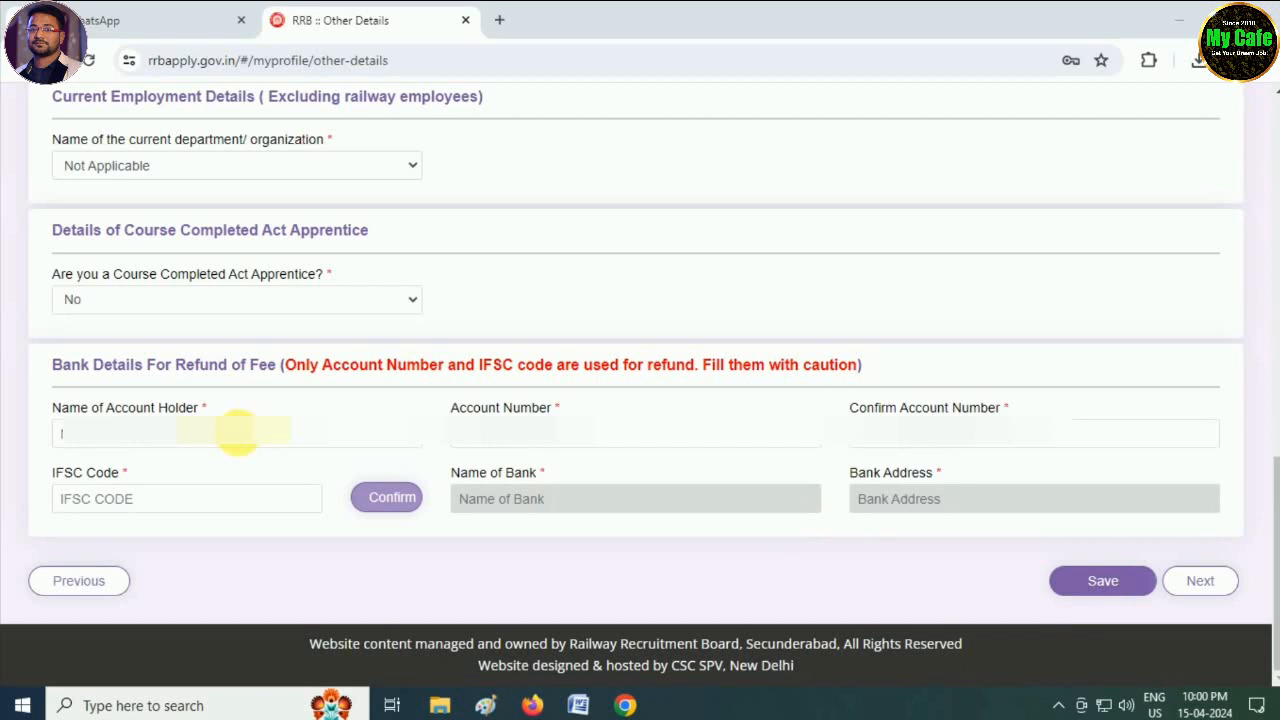
Enter the account holder, account number twice and IFSC INDB0000728 to fetch IndusInd Bank, then proceed
left_click(237, 432)
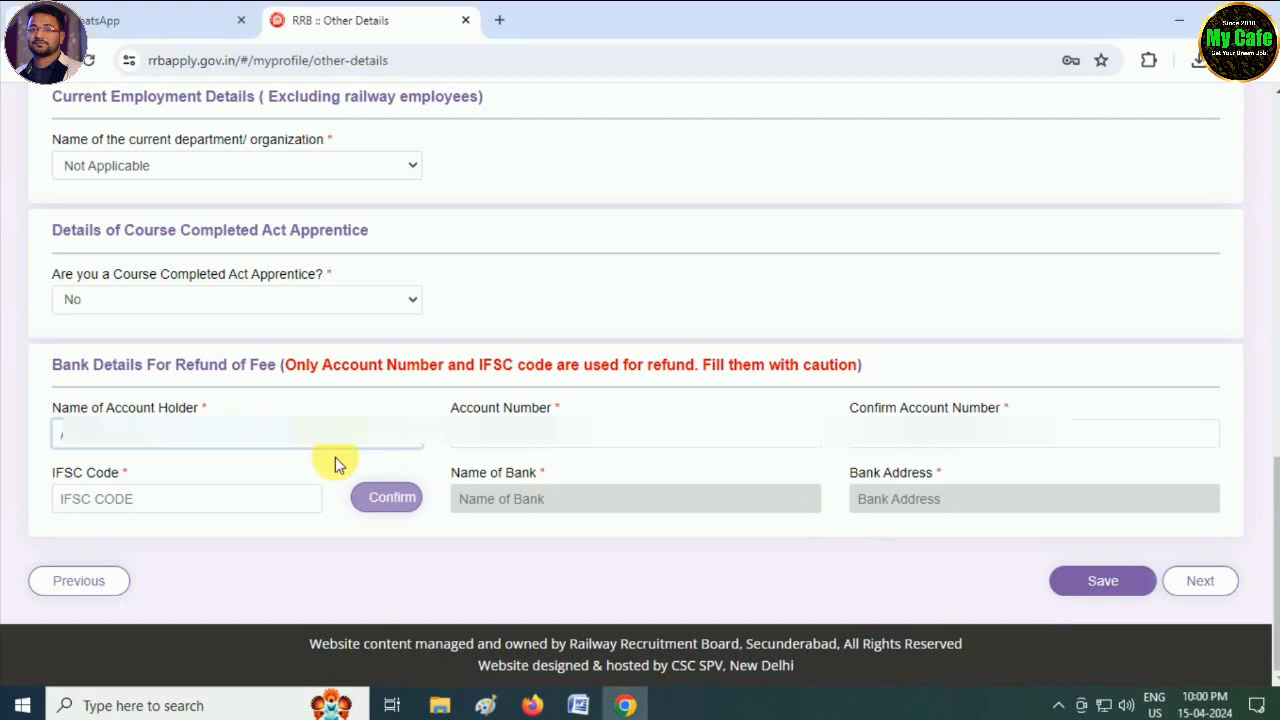
key("Tab")
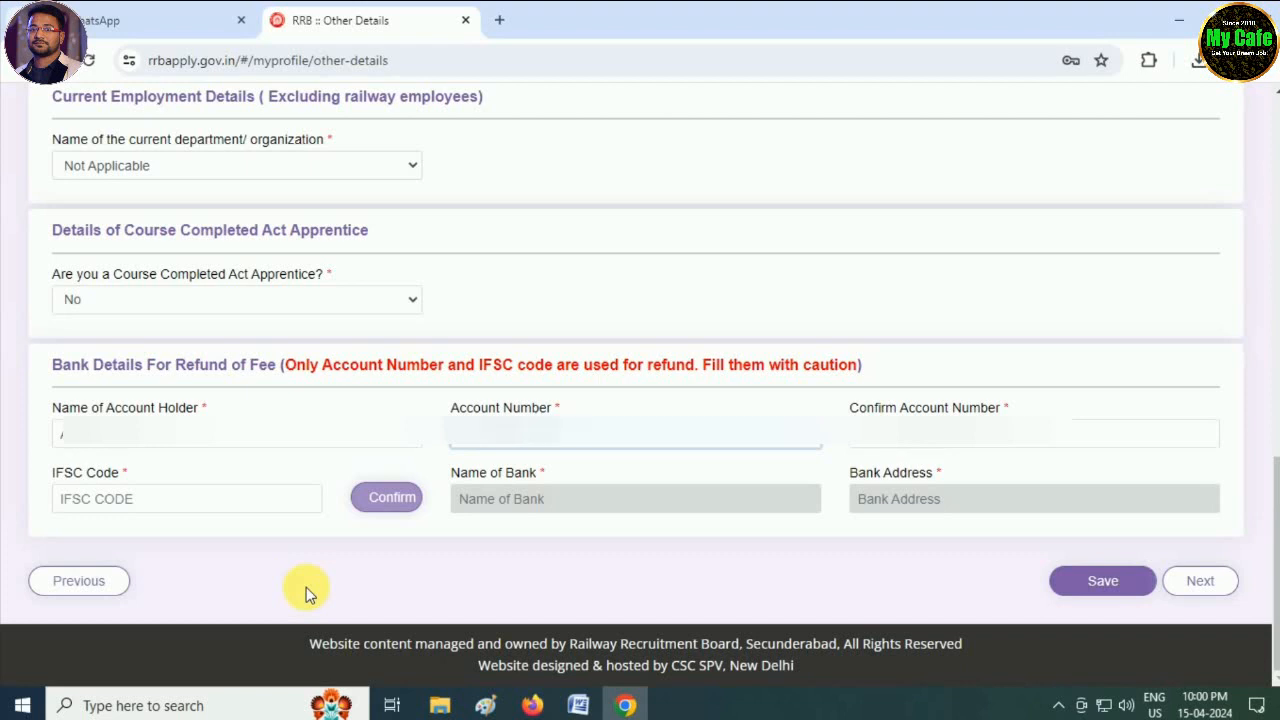
key("Tab")
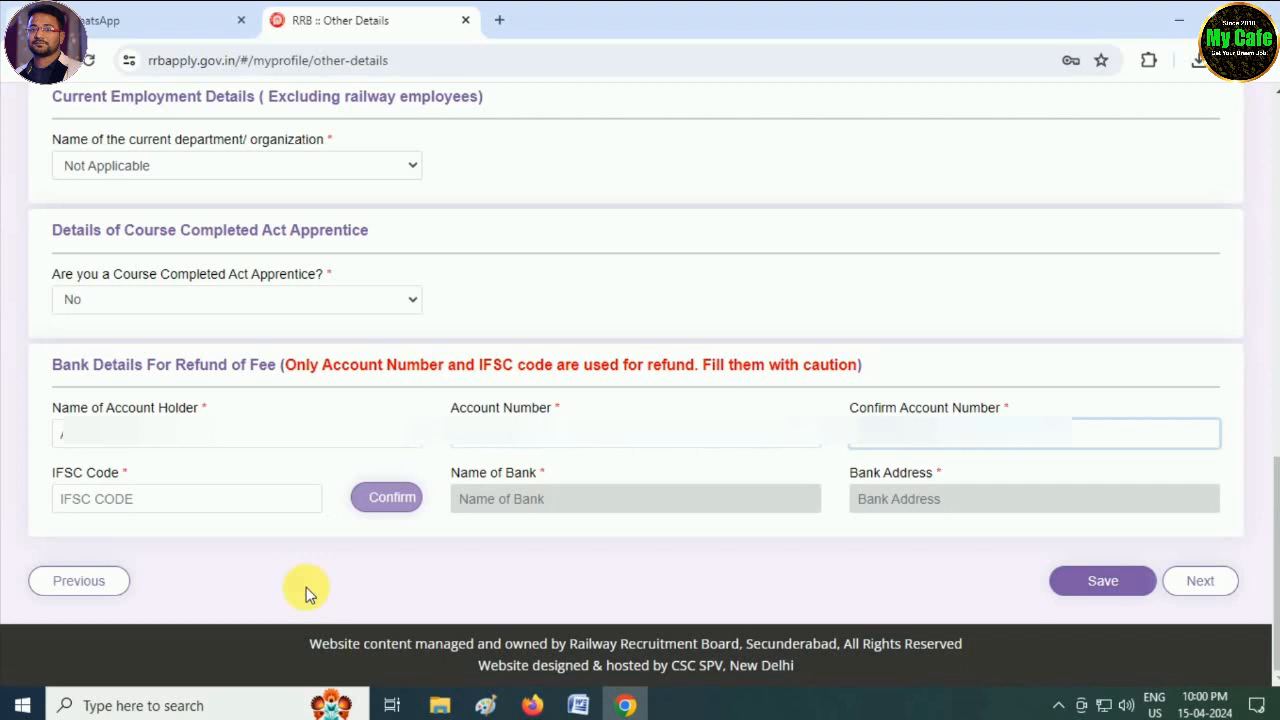
key("Tab")
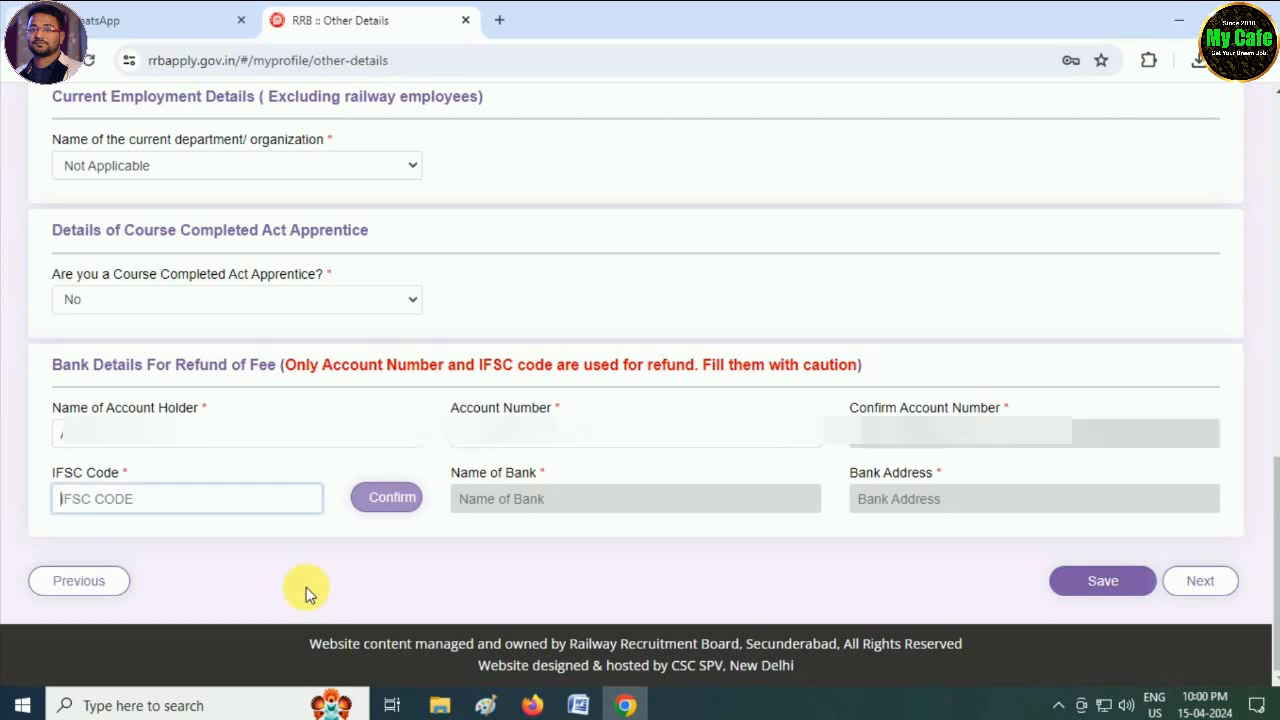
type("INDB")
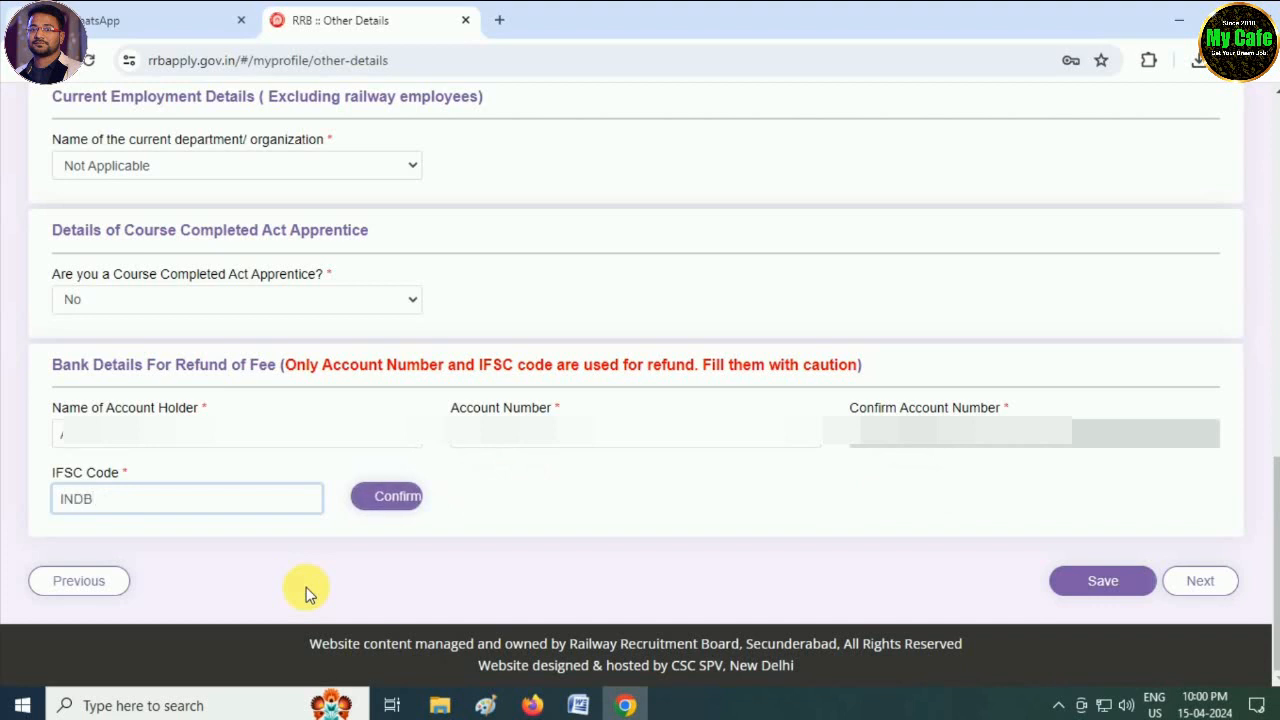
type("0000728")
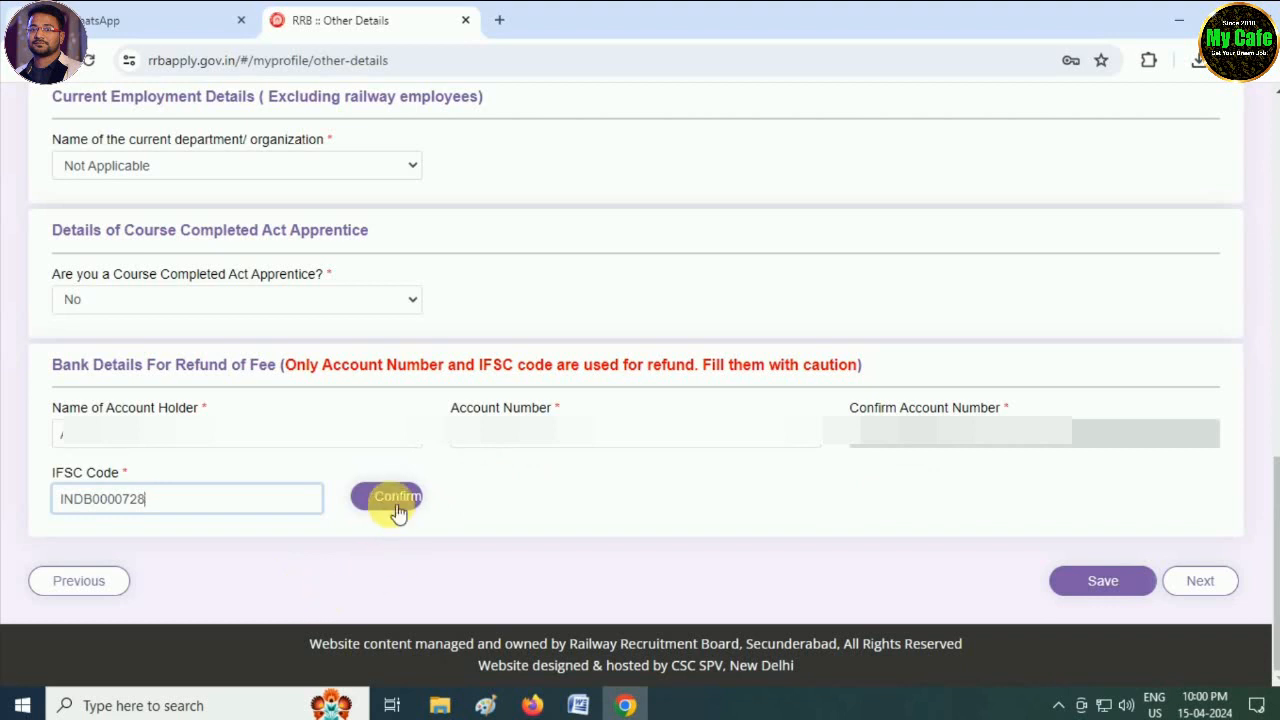
left_click(398, 510)
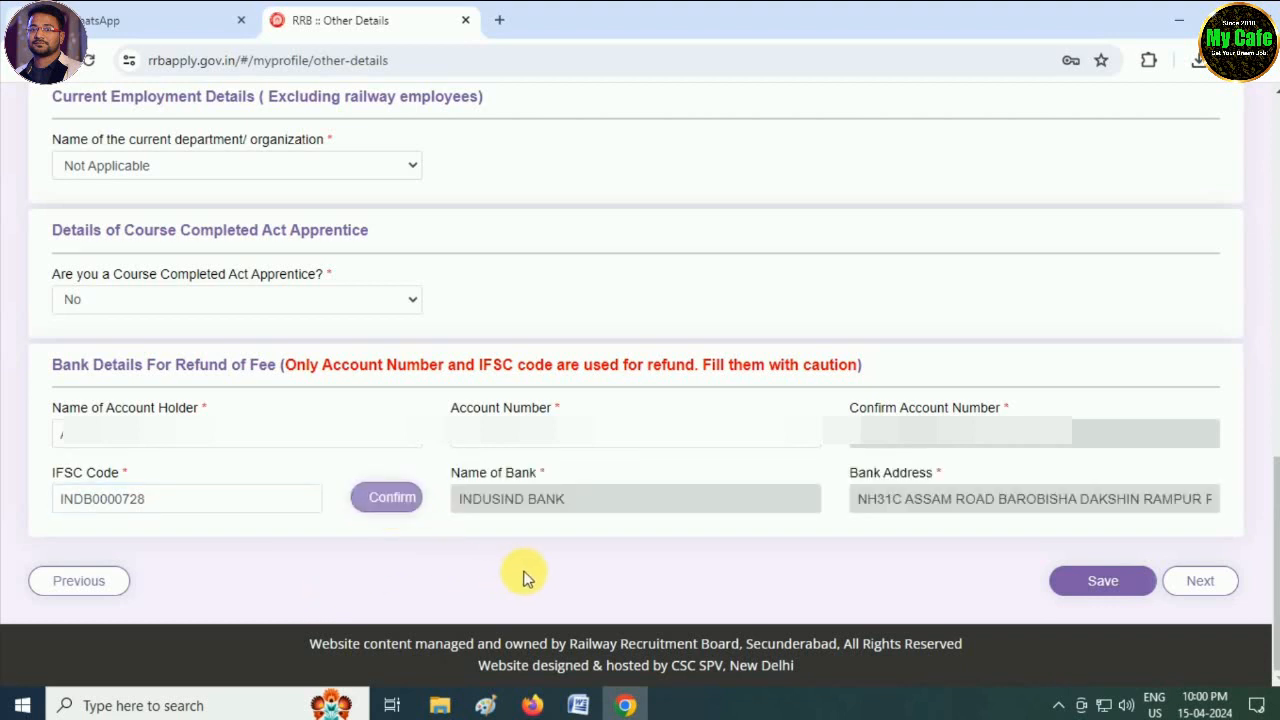
left_click(1212, 594)
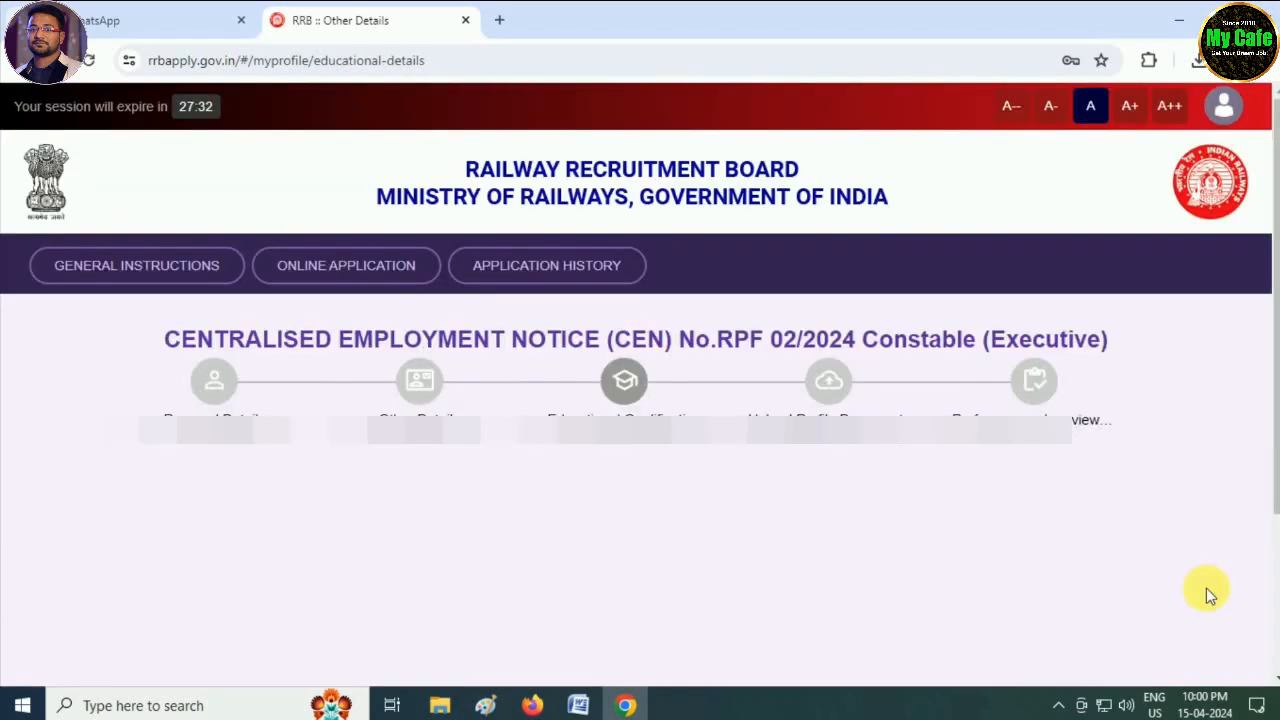
Enter the Matriculation state WEST BENGAL, district Malda and board WBBSE
scroll(572, 492, "down", 3)
scroll(570, 494, "down", 2)
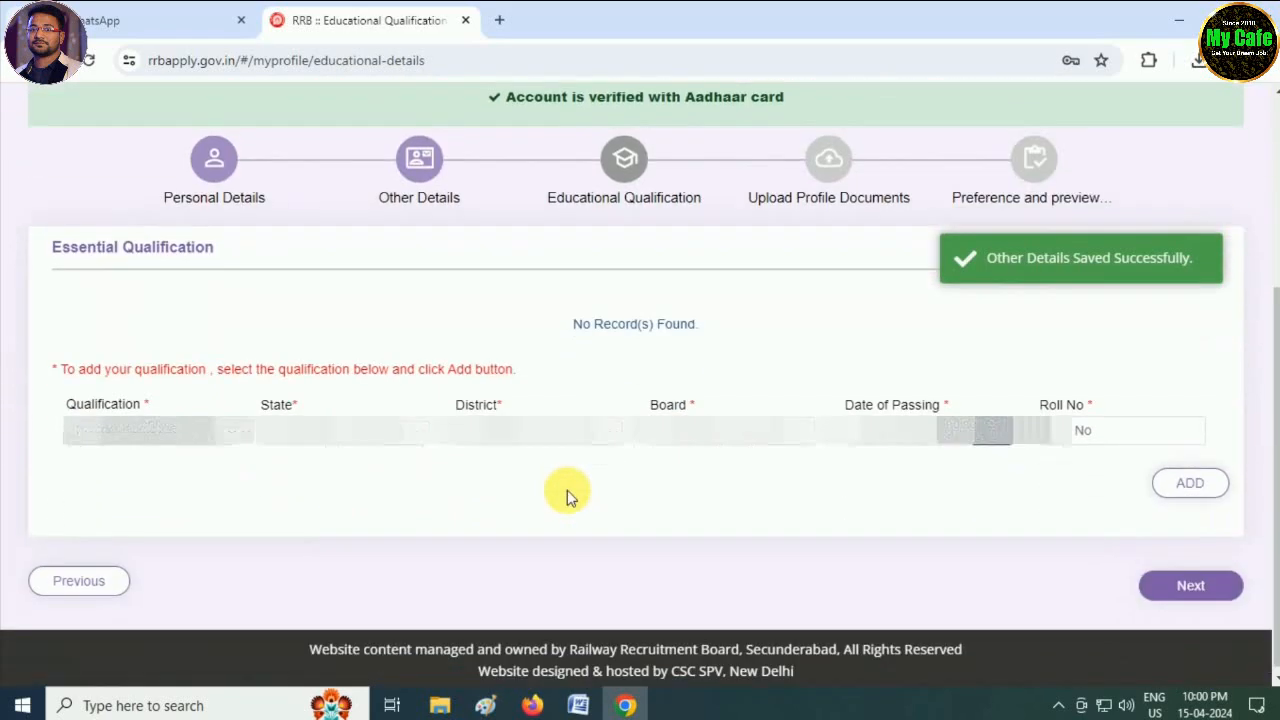
left_click(308, 425)
key("w")
left_click(320, 401)
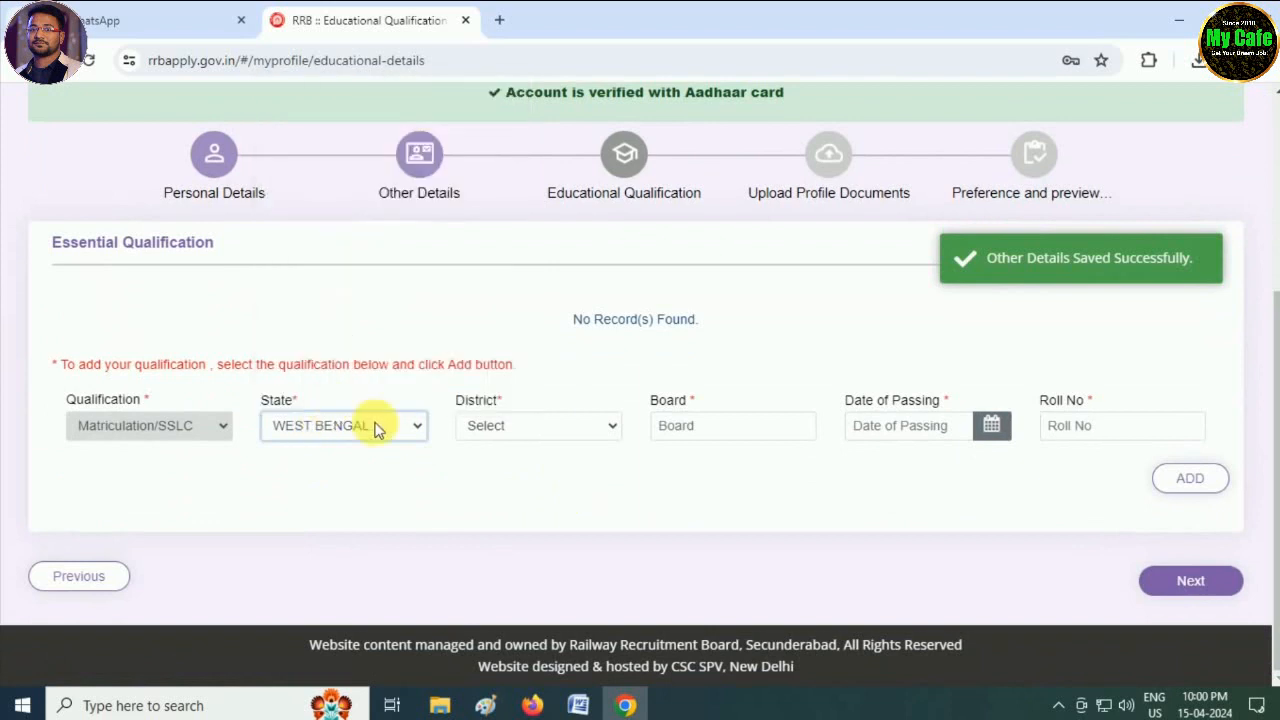
left_click(530, 425)
scroll(560, 335, "down", 1)
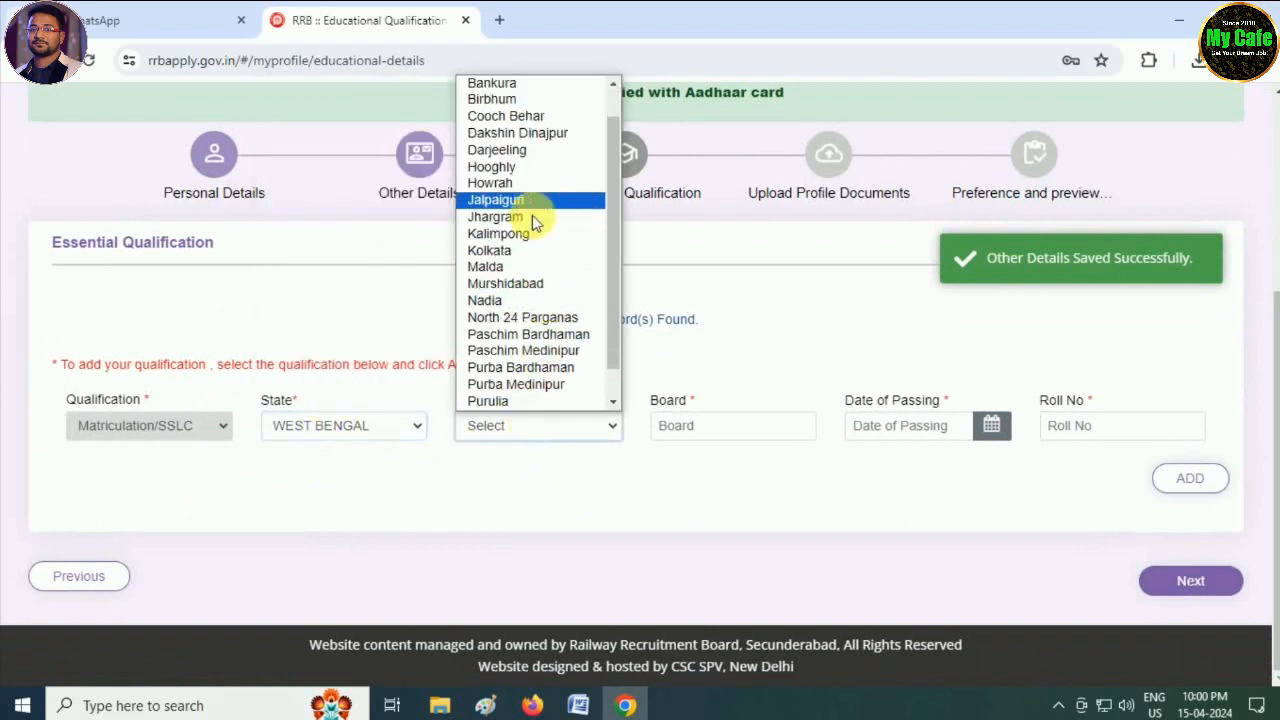
left_click(515, 267)
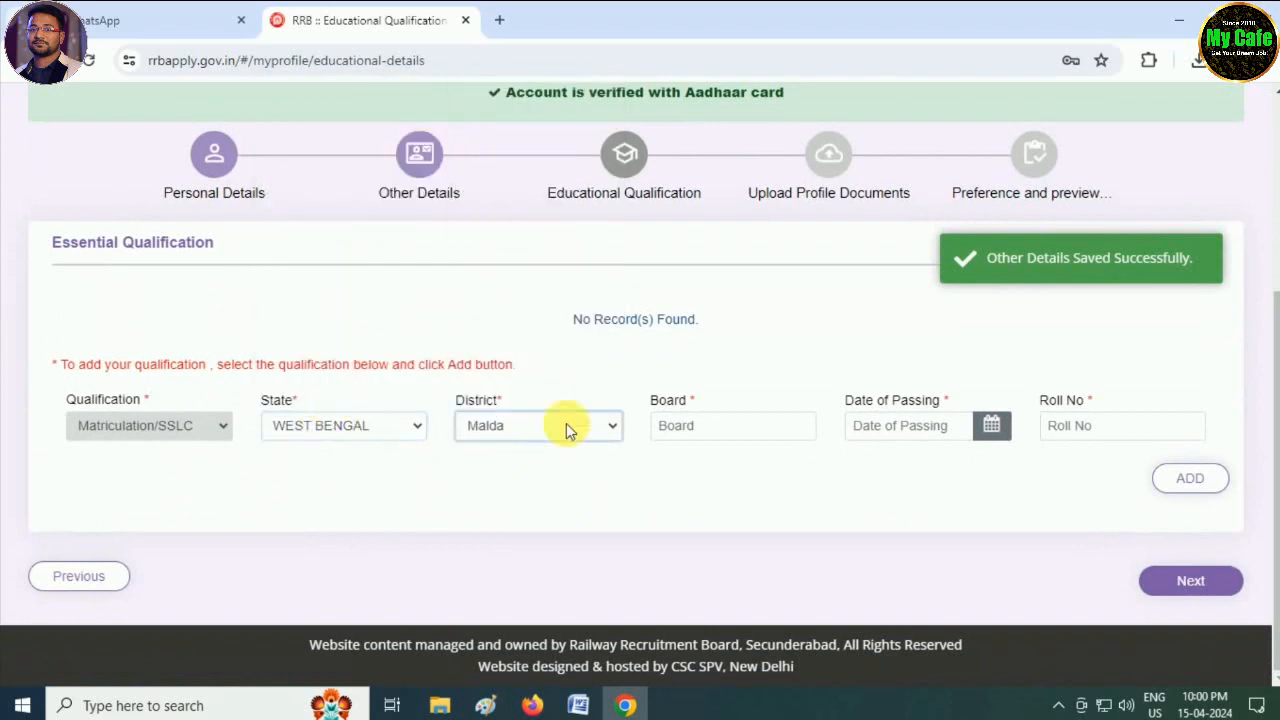
left_click(703, 432)
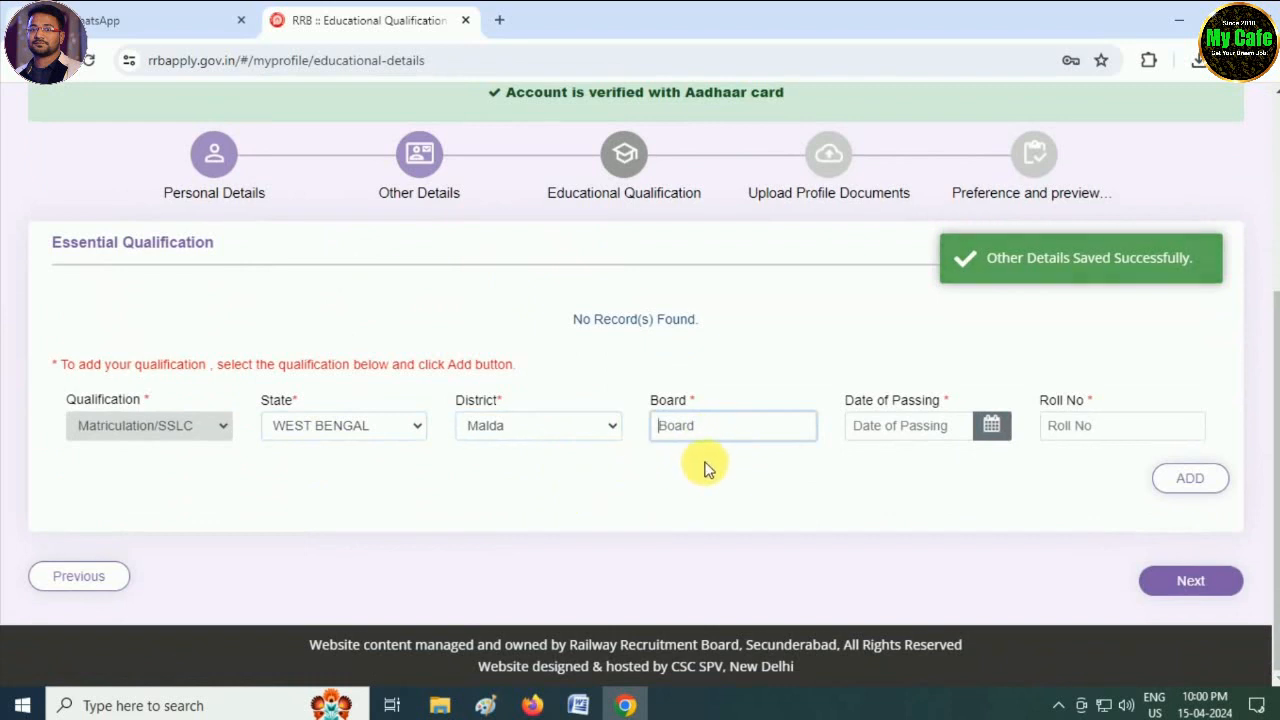
type("WBBSE")
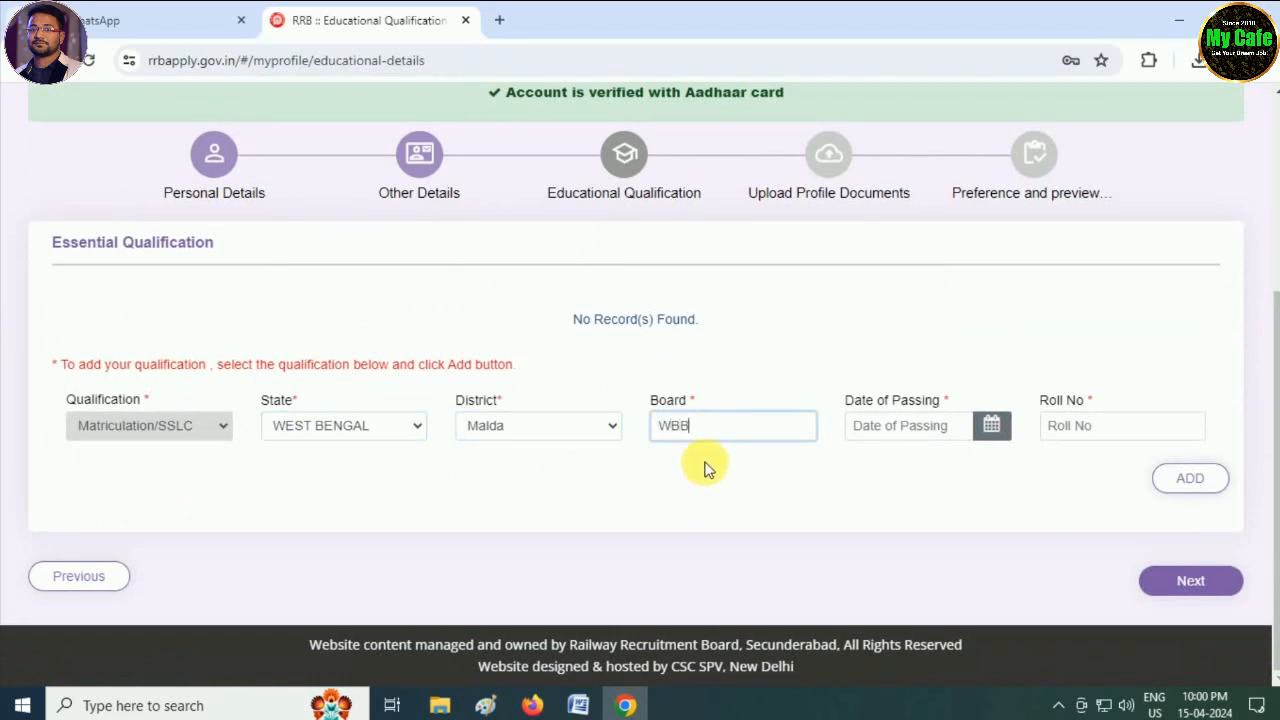
Set the date of passing to 16/06/2015
left_click(996, 430)
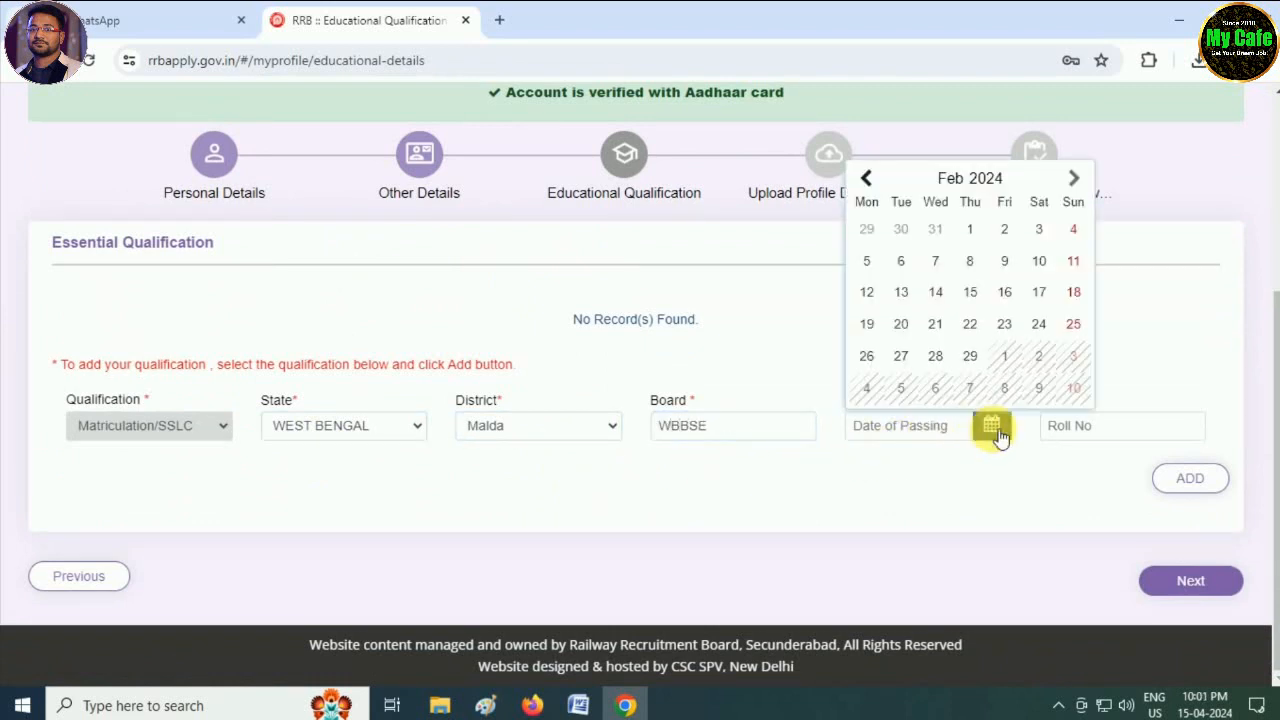
left_click(969, 178)
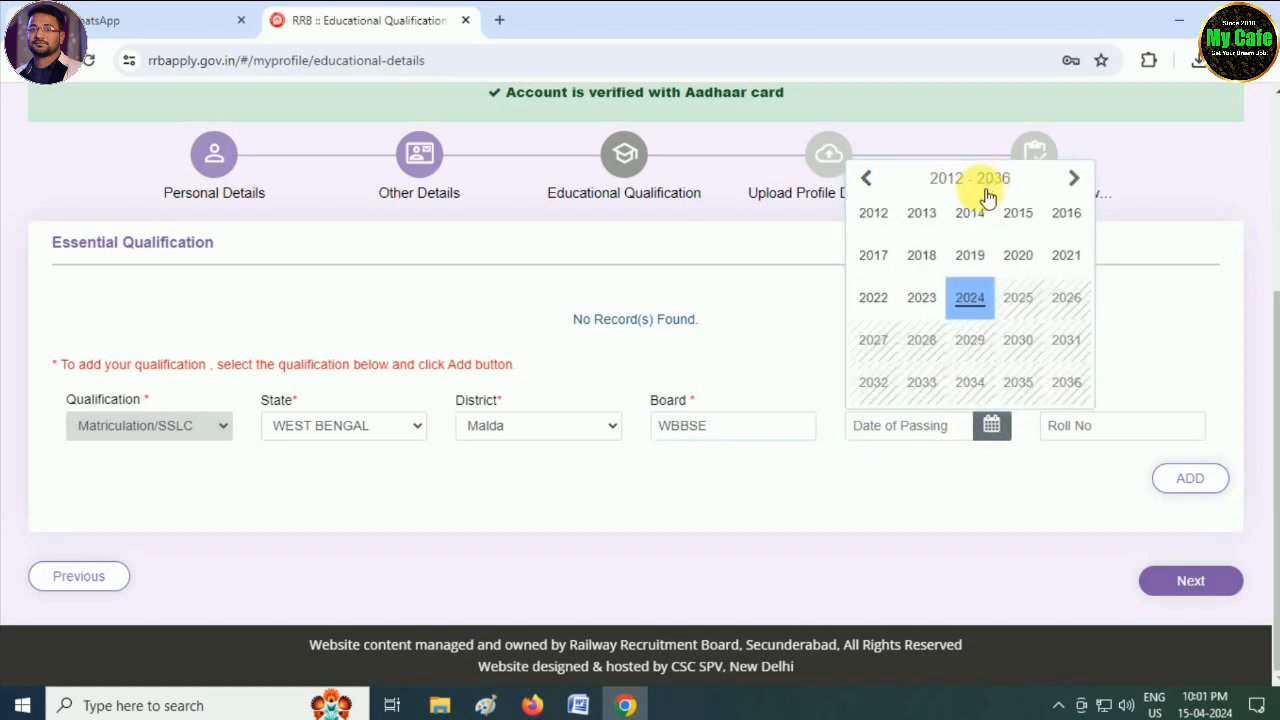
left_click(1024, 220)
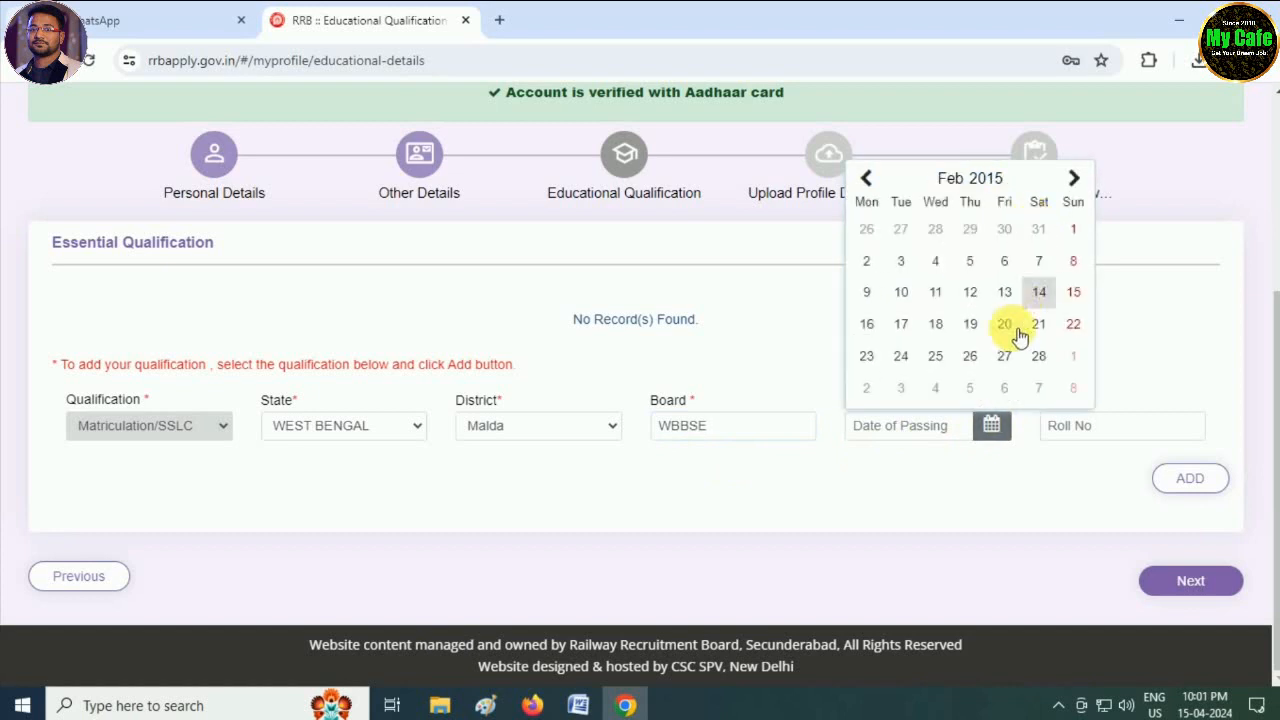
left_click(970, 180)
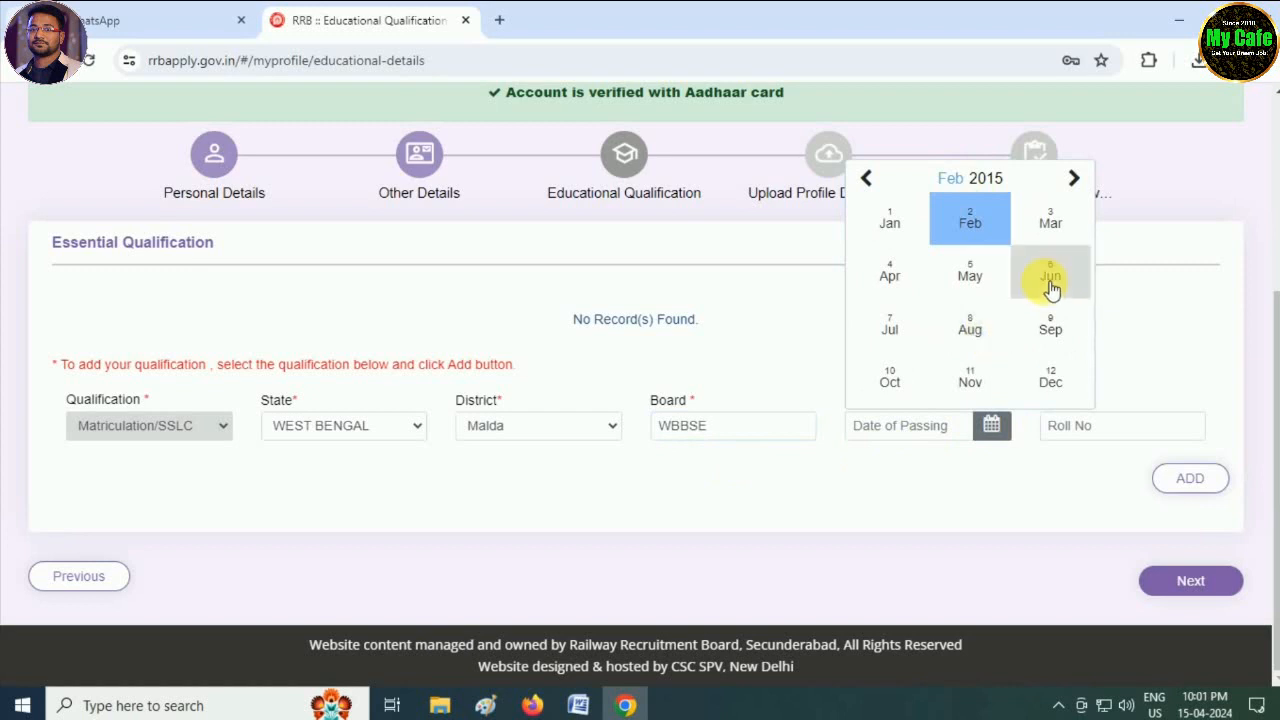
left_click(970, 276)
left_click(950, 180)
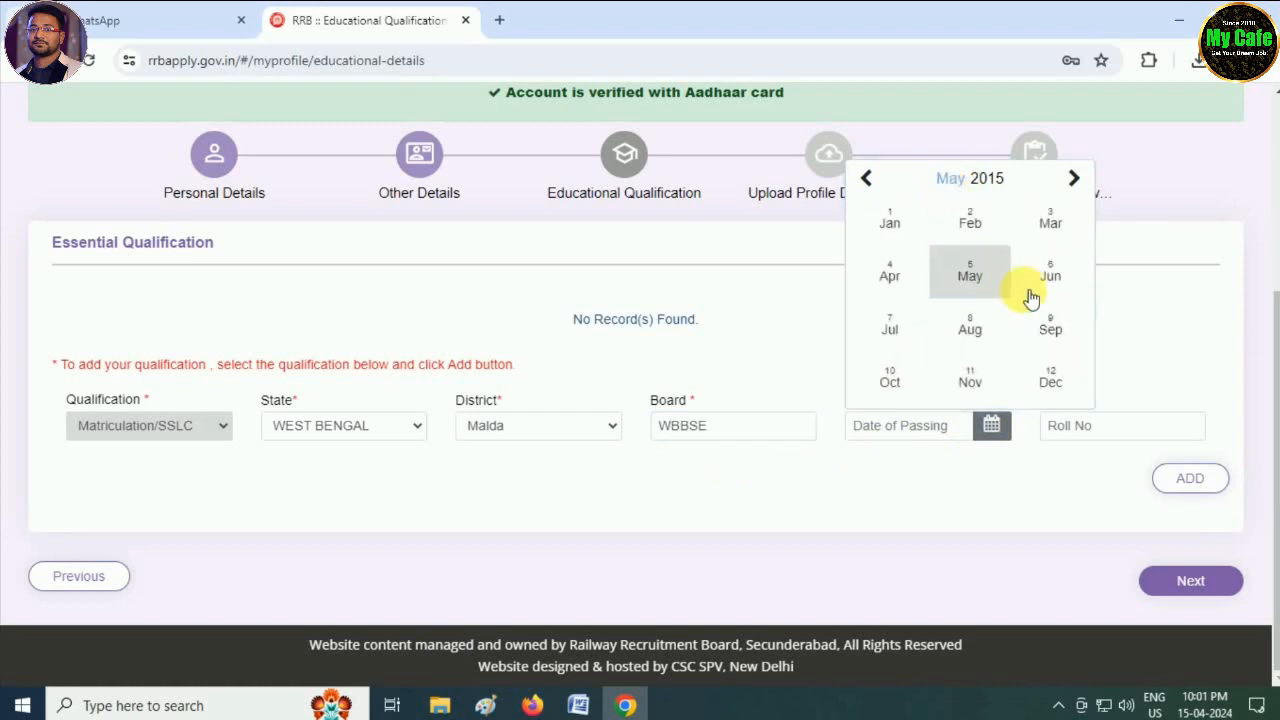
left_click(1031, 290)
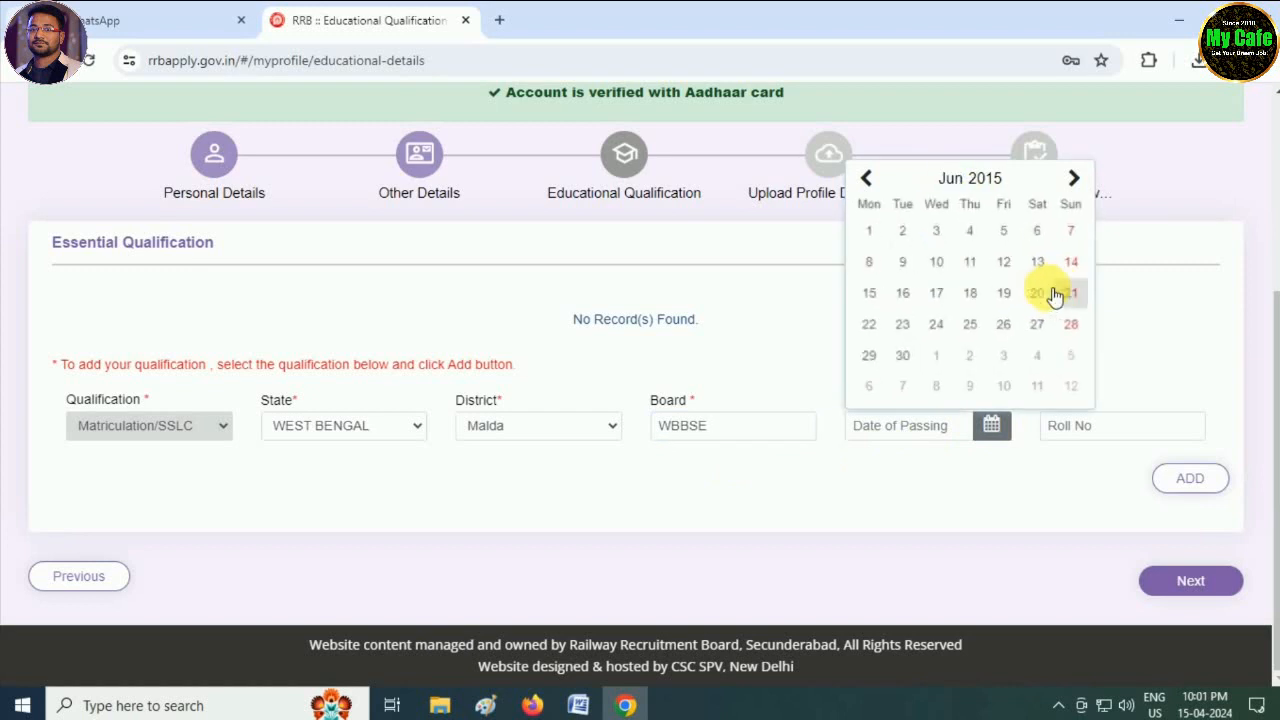
left_click(901, 291)
Enter the roll number, add the Matriculation/SSLC record, and continue to document upload
left_click(1063, 438)
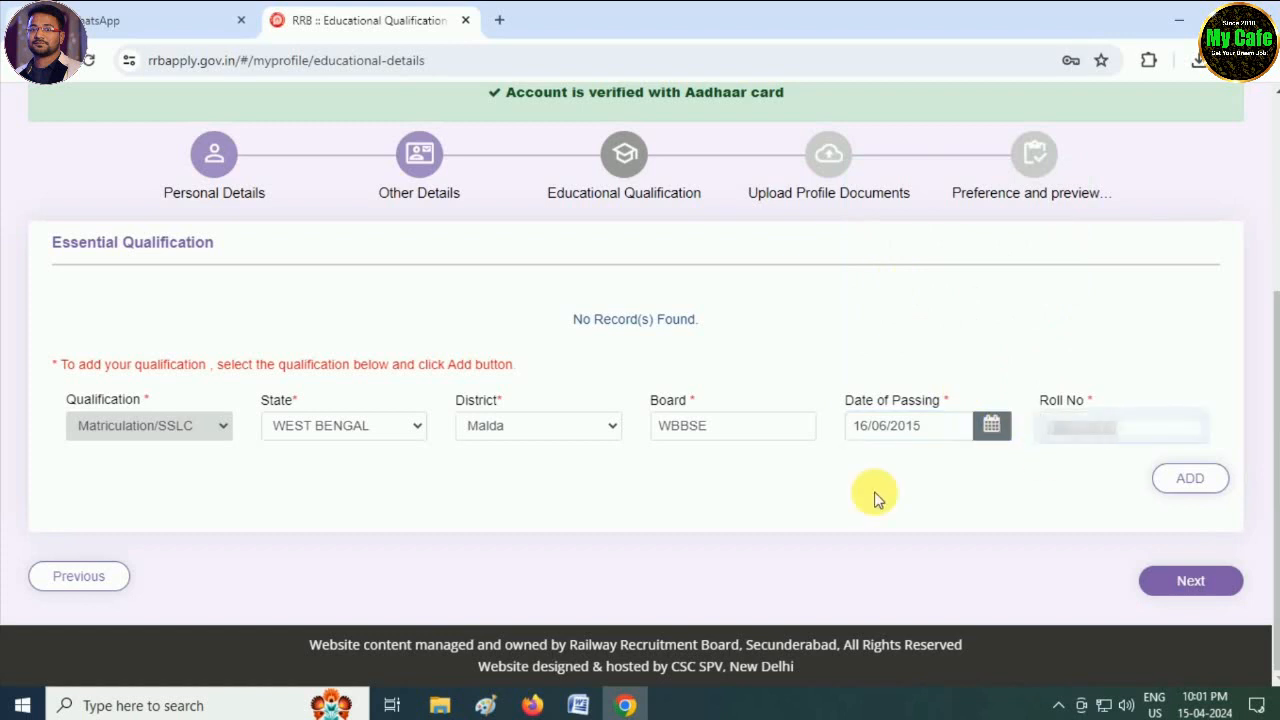
type("???")
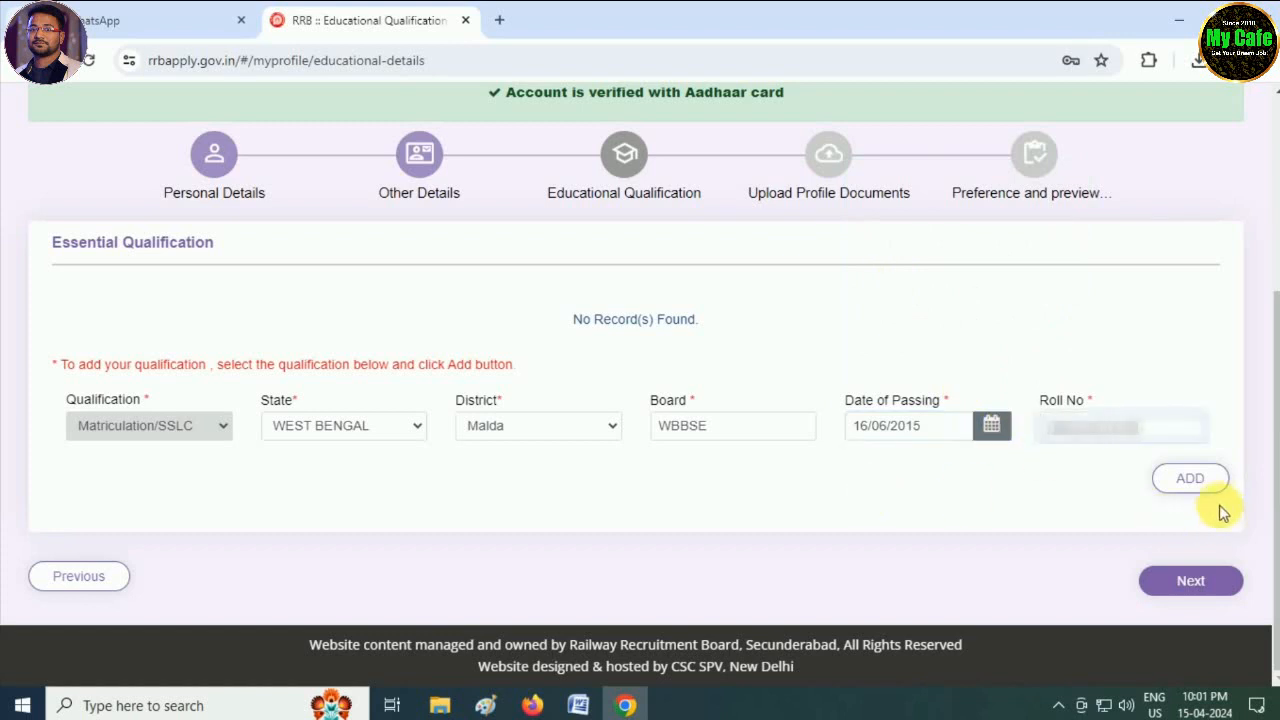
left_click(1198, 485)
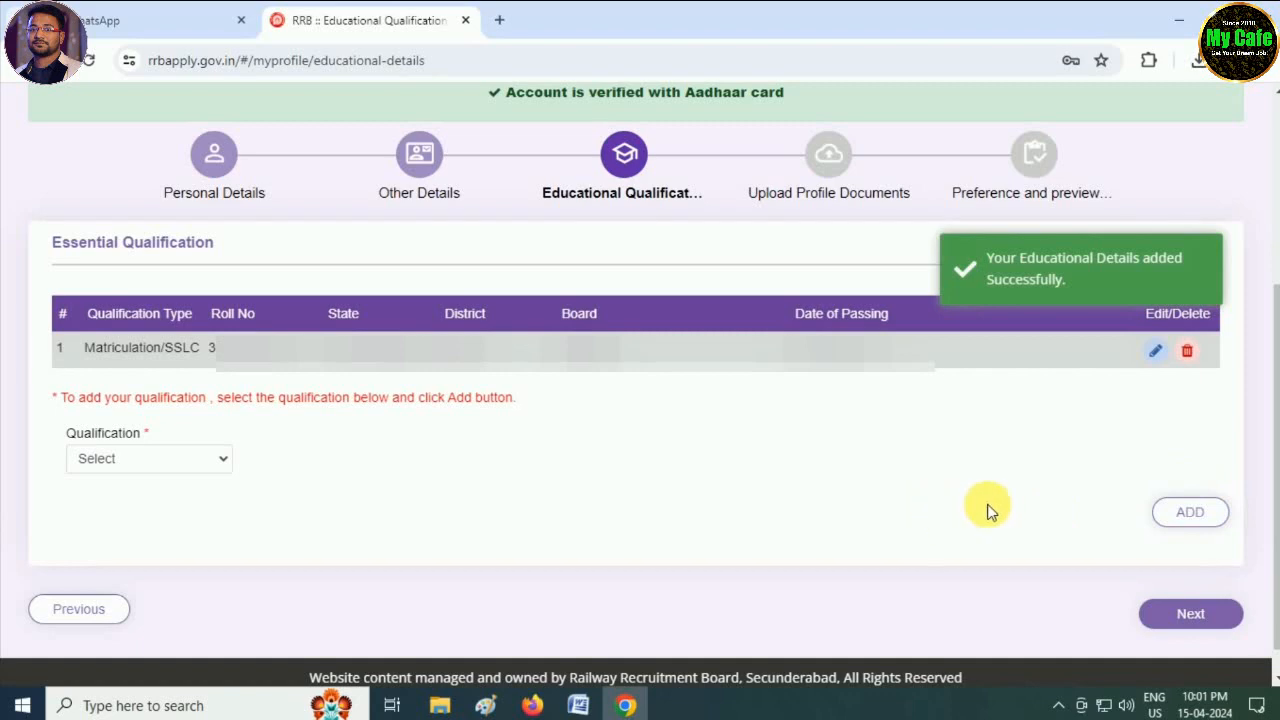
left_click(1185, 614)
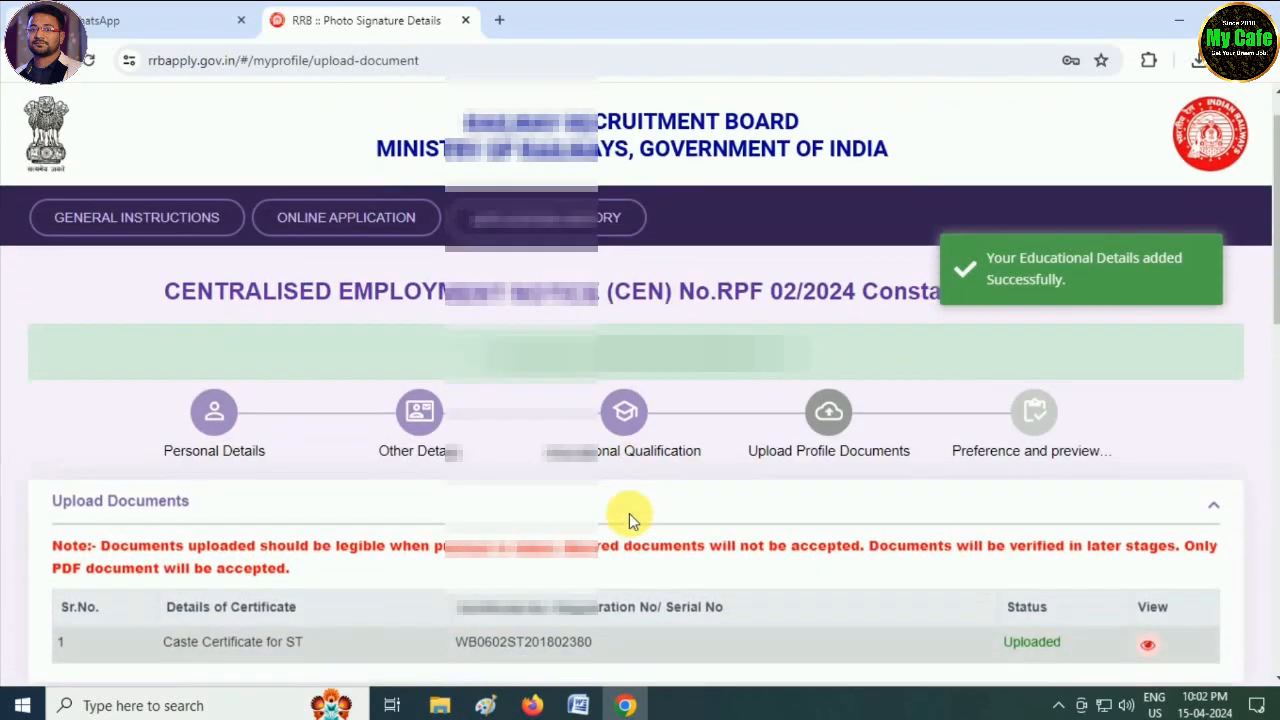
Scroll down to the 'Upload your scanned photo and signature' section
scroll(627, 515, "down", 3)
scroll(627, 513, "down", 3)
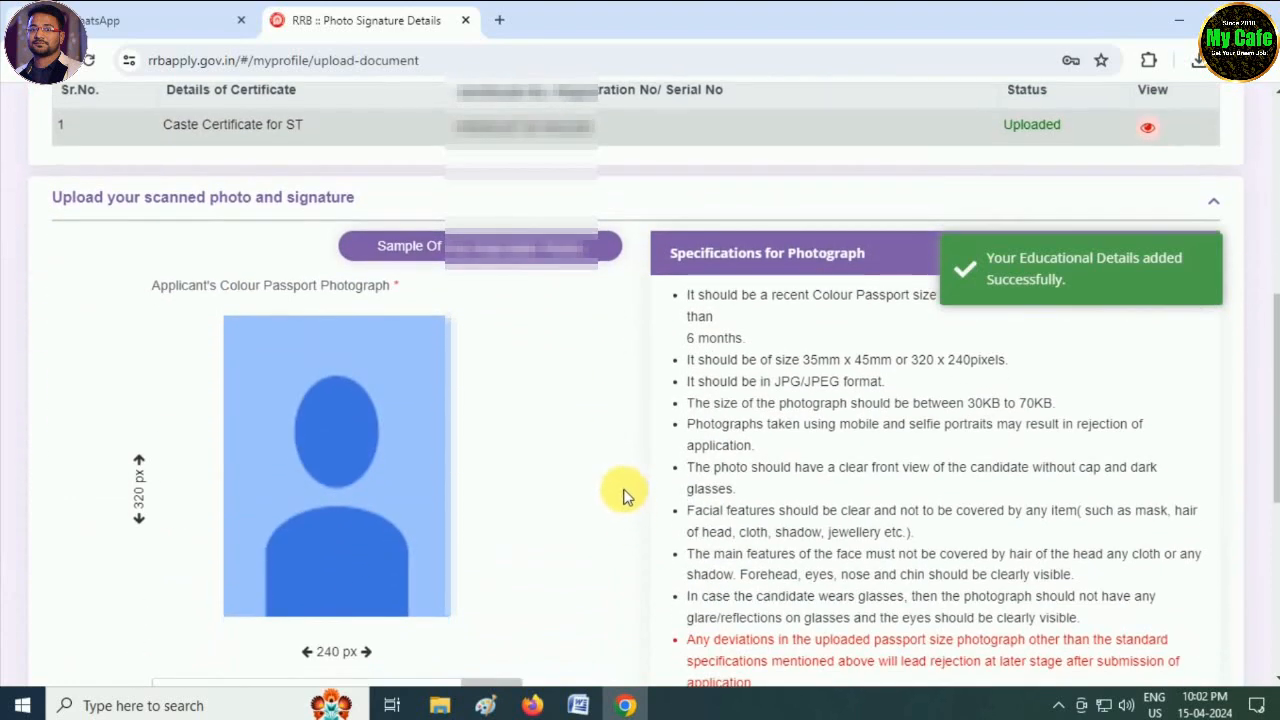
scroll(625, 505, "down", 1)
scroll(494, 471, "down", 1)
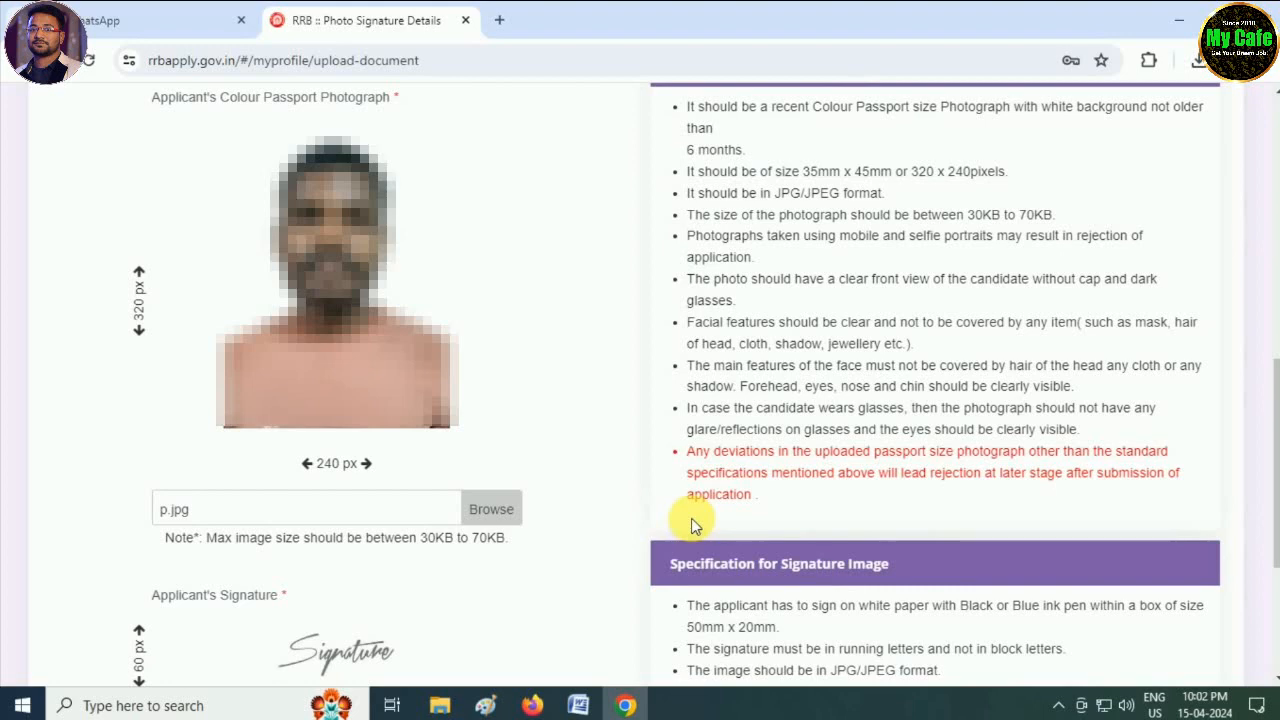
scroll(695, 525, "down", 3)
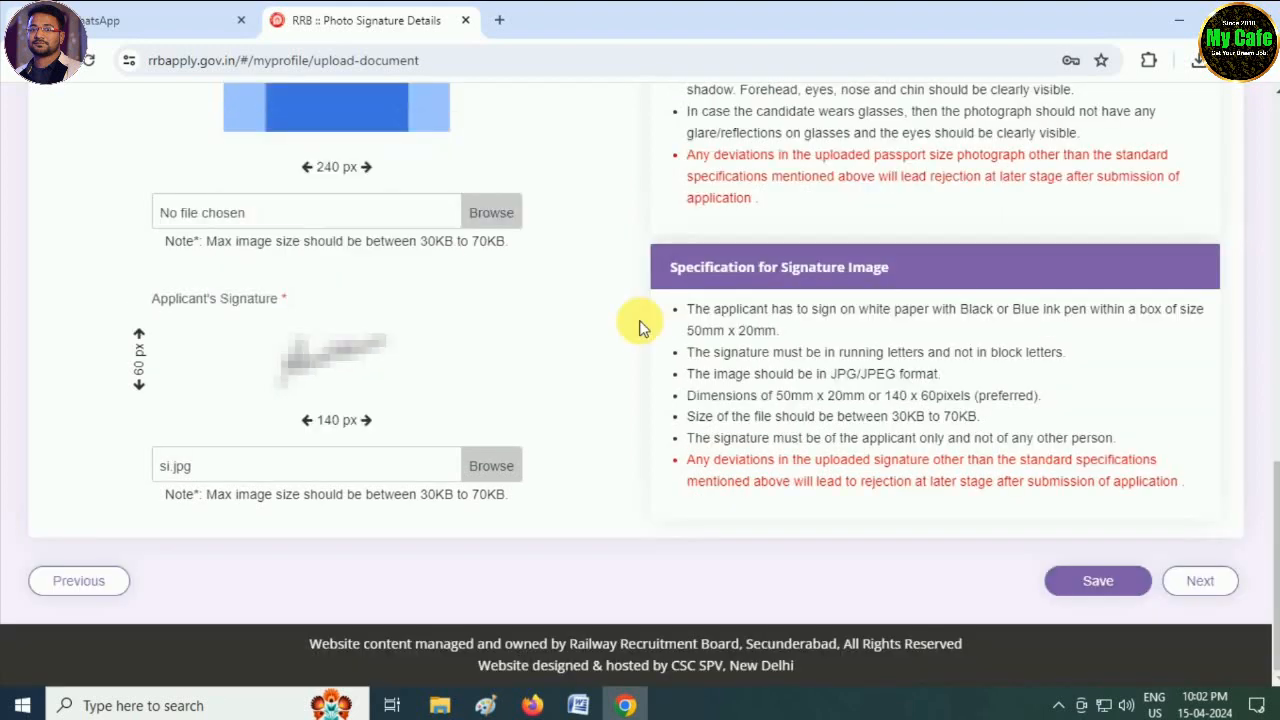